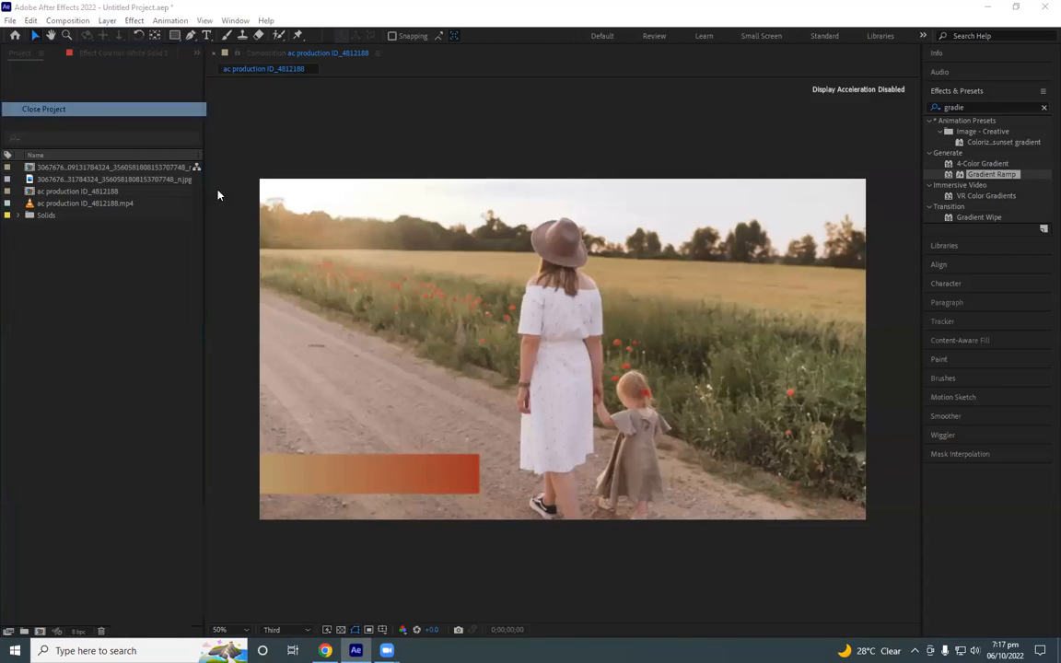
- Finish closing the current project and clear the search in Effects & Presets
click(484, 314)
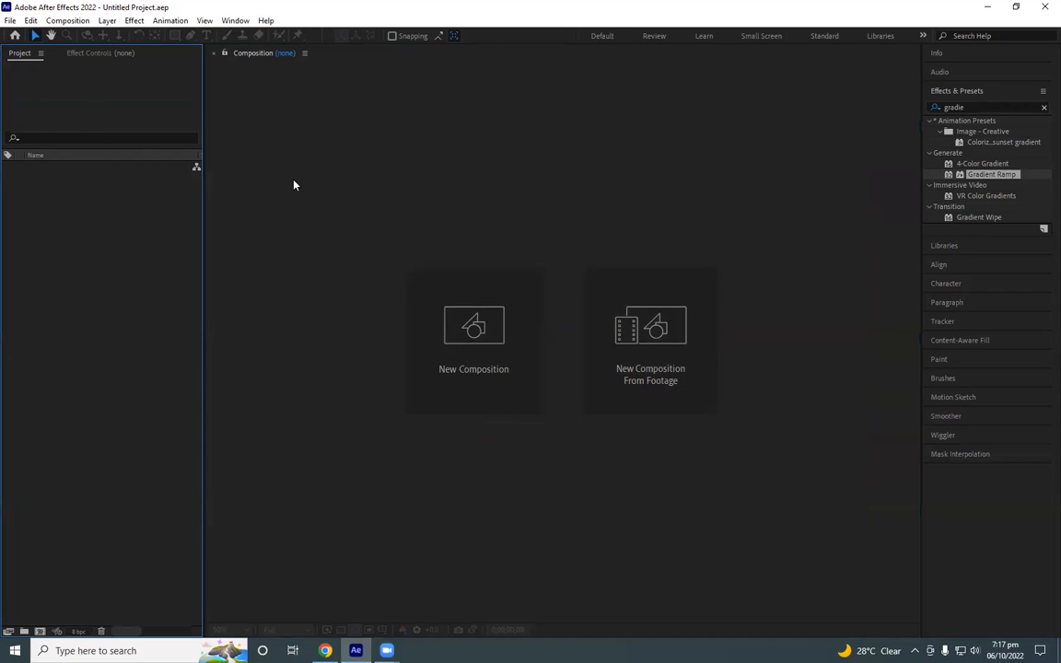
click(1044, 107)
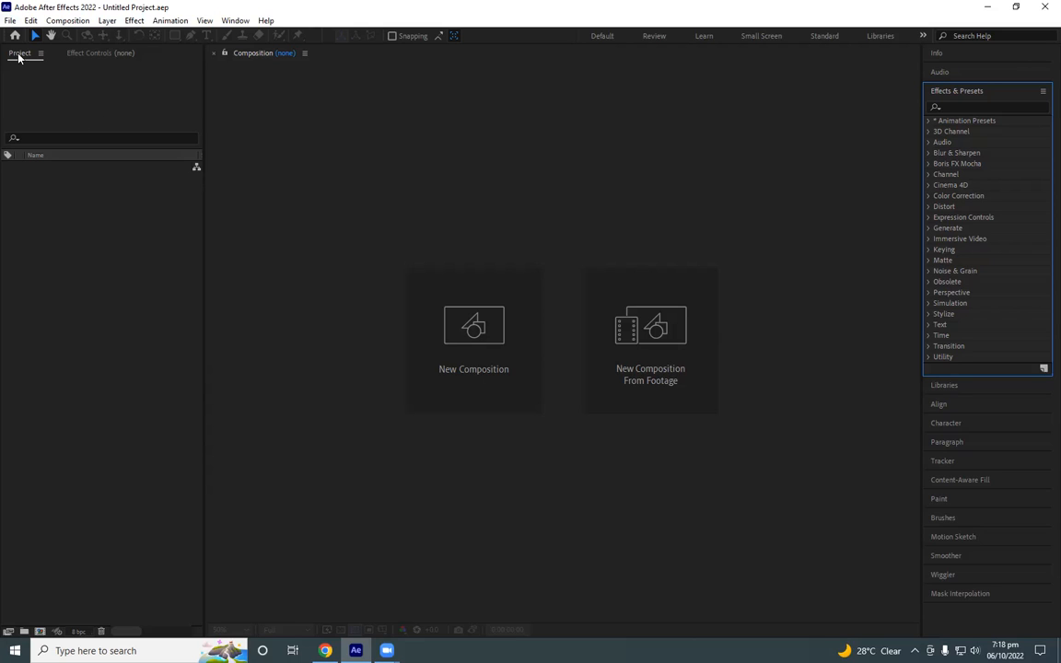
click(81, 52)
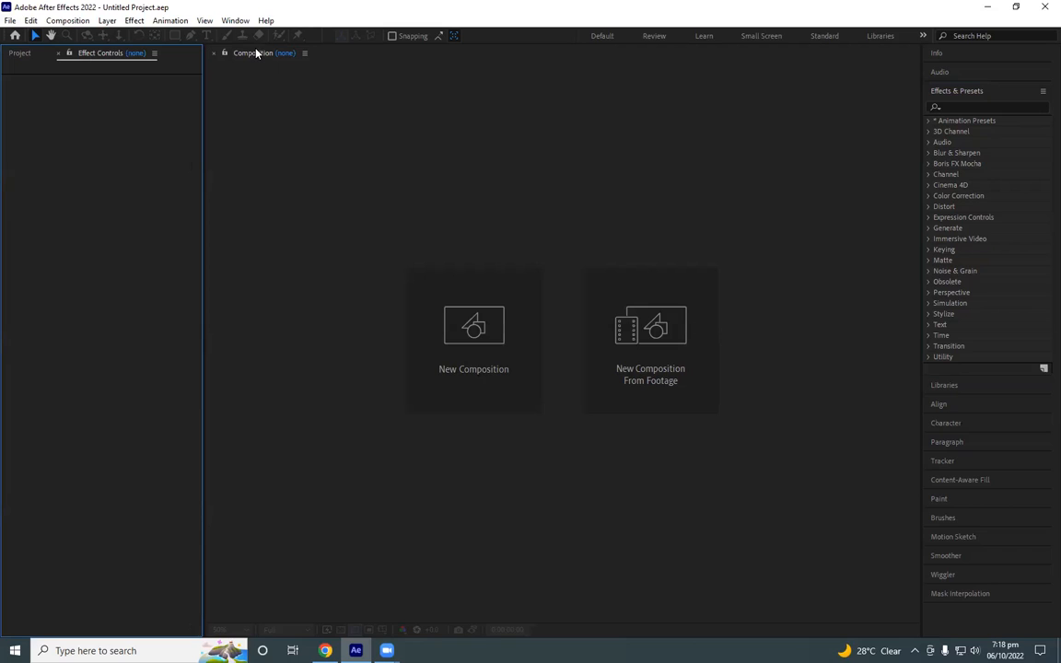
click(19, 53)
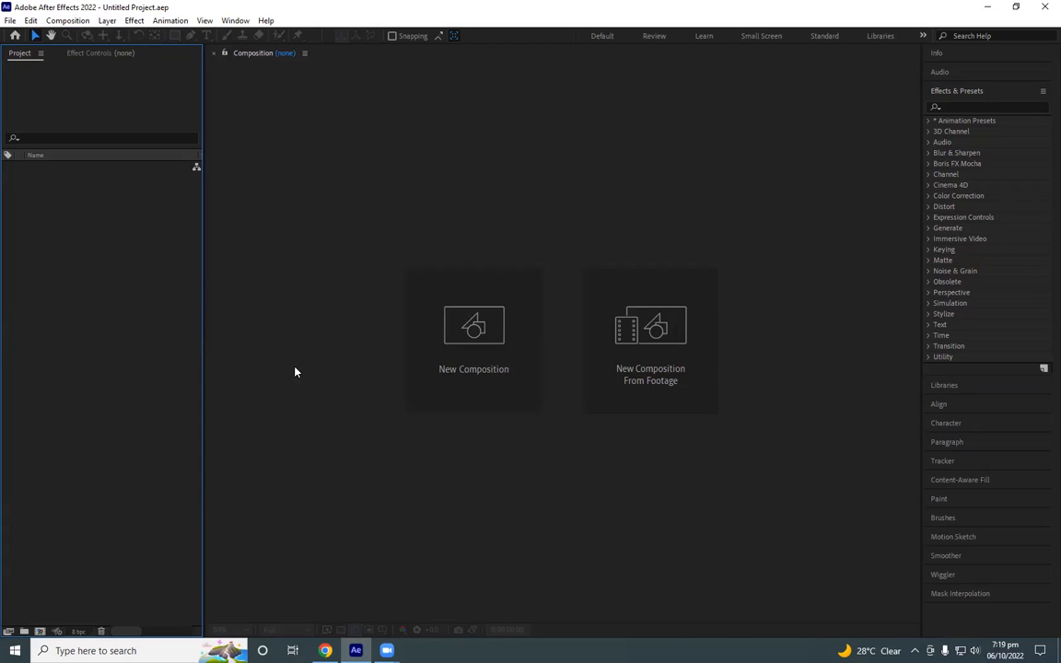
click(440, 332)
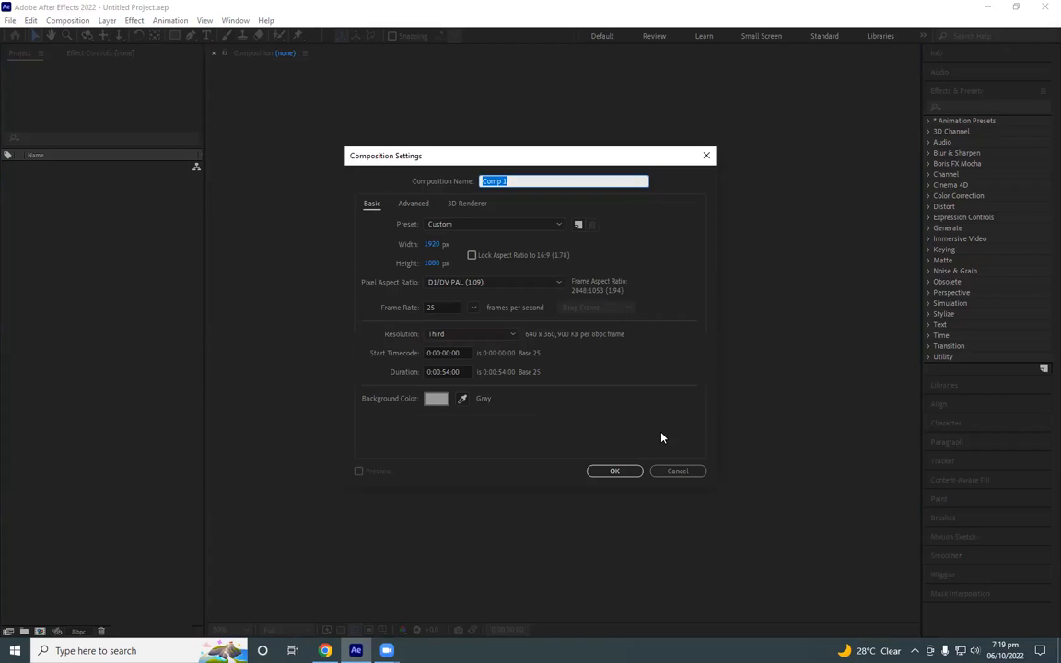
click(640, 551)
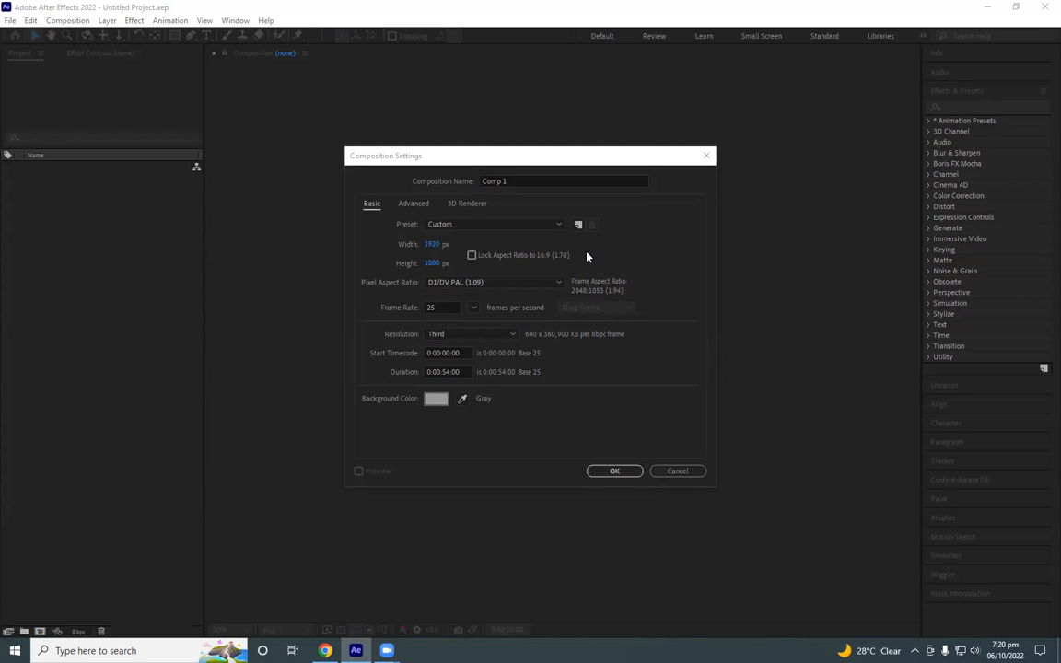
click(698, 470)
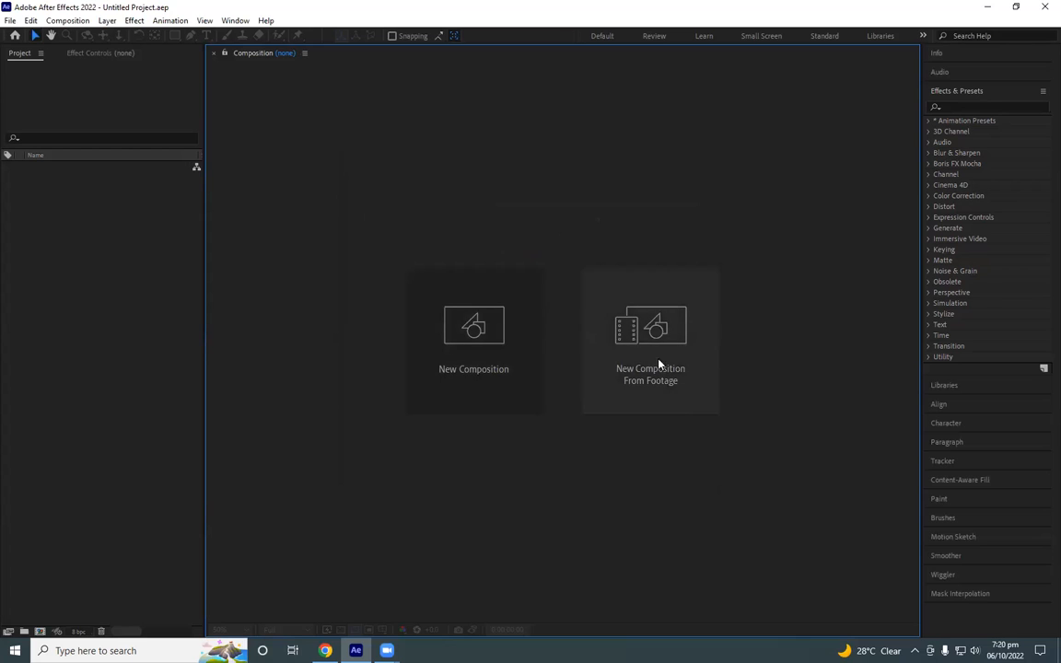
- Start a new composition and name it Project 01
click(450, 326)
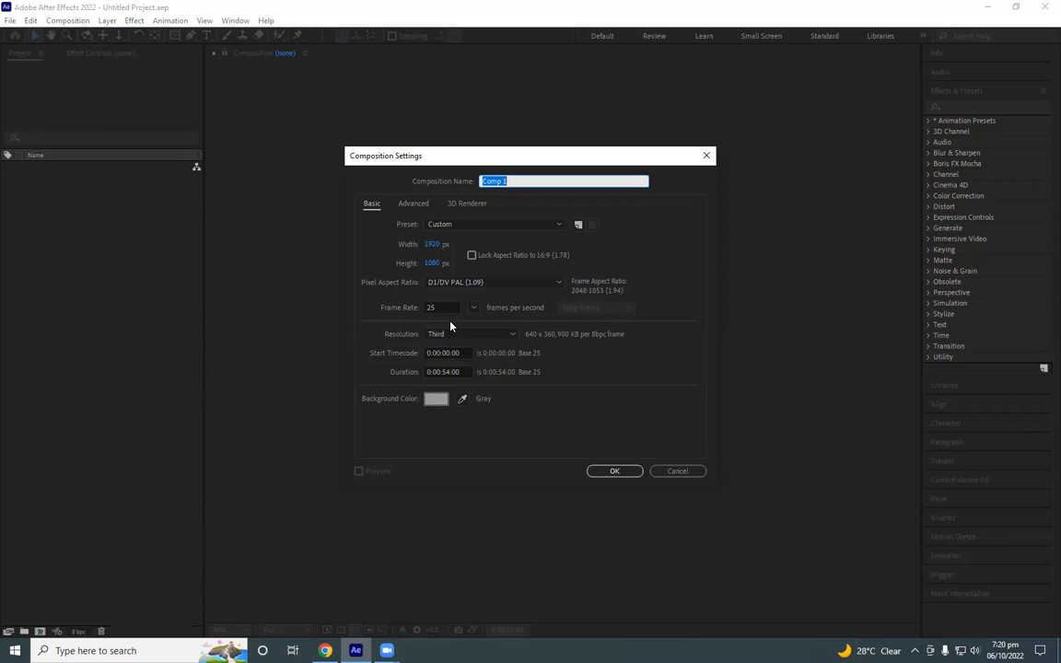
drag(507, 159, 785, 155)
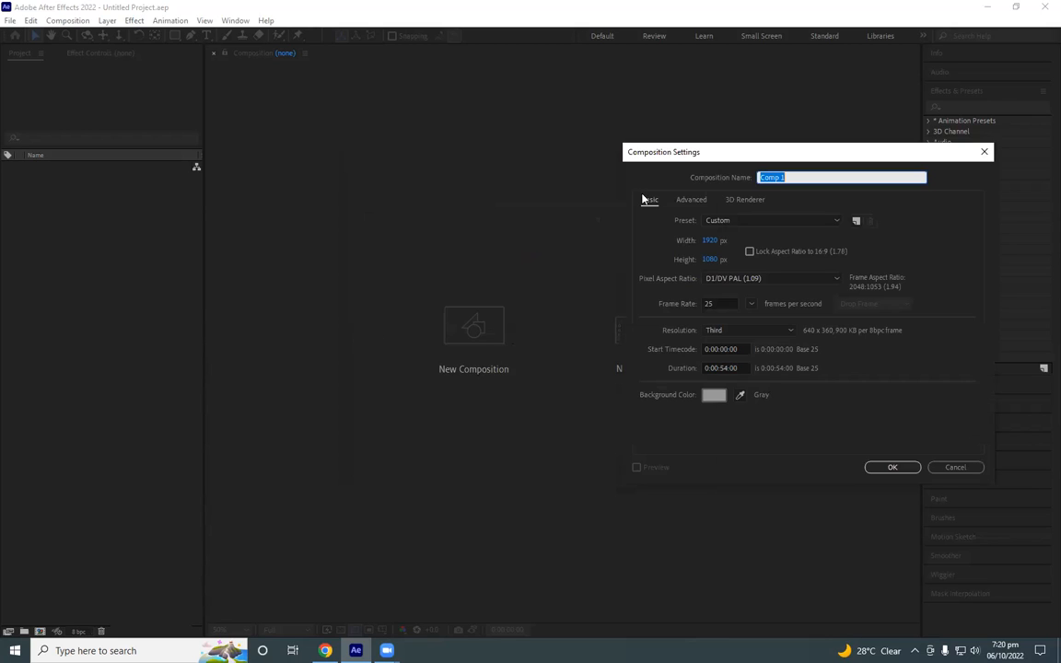
drag(689, 152, 407, 175)
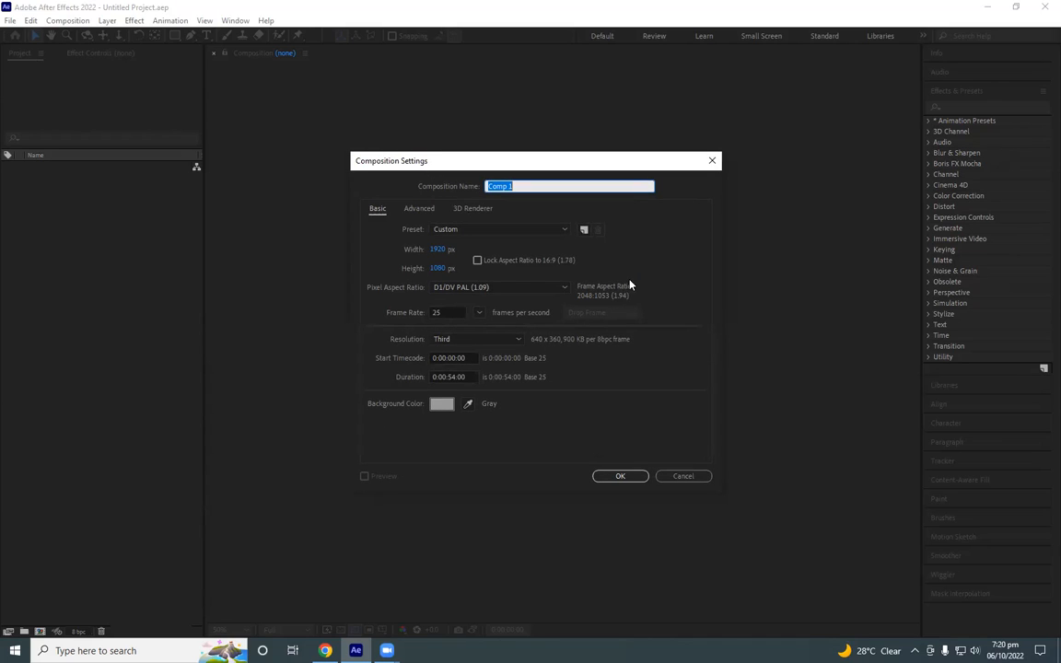
key(super+plus)
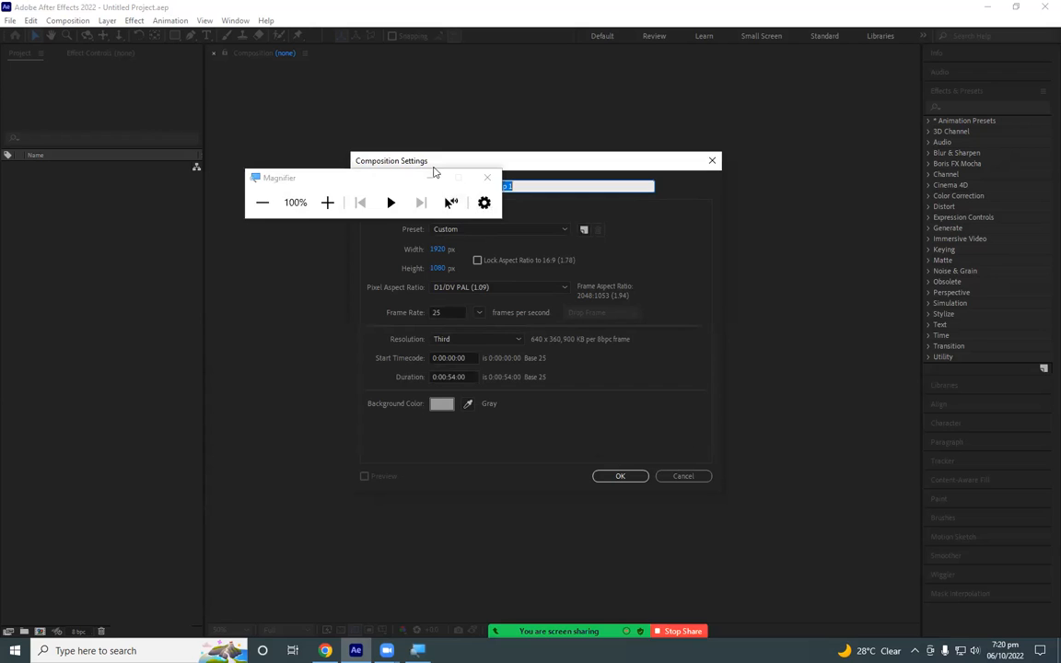
key(super+Escape)
key(super)
key(super+plus)
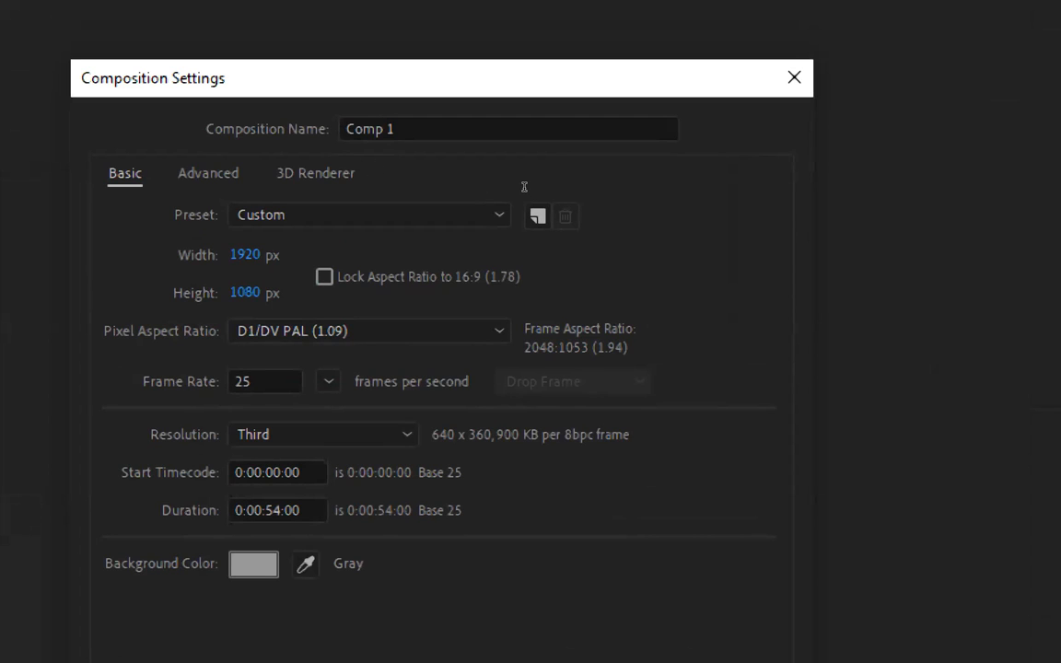
click(523, 130)
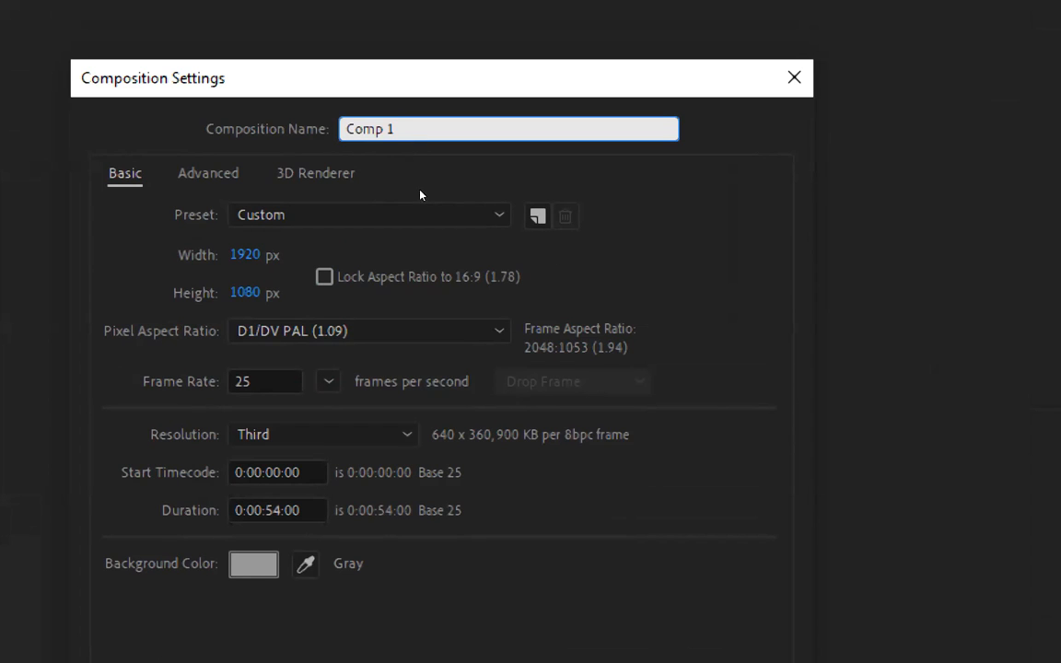
key(shift+Left)
key(shift+Left)
key(shift+Left)
key(shift+Left)
key(shift+Left)
key(shift+Left)
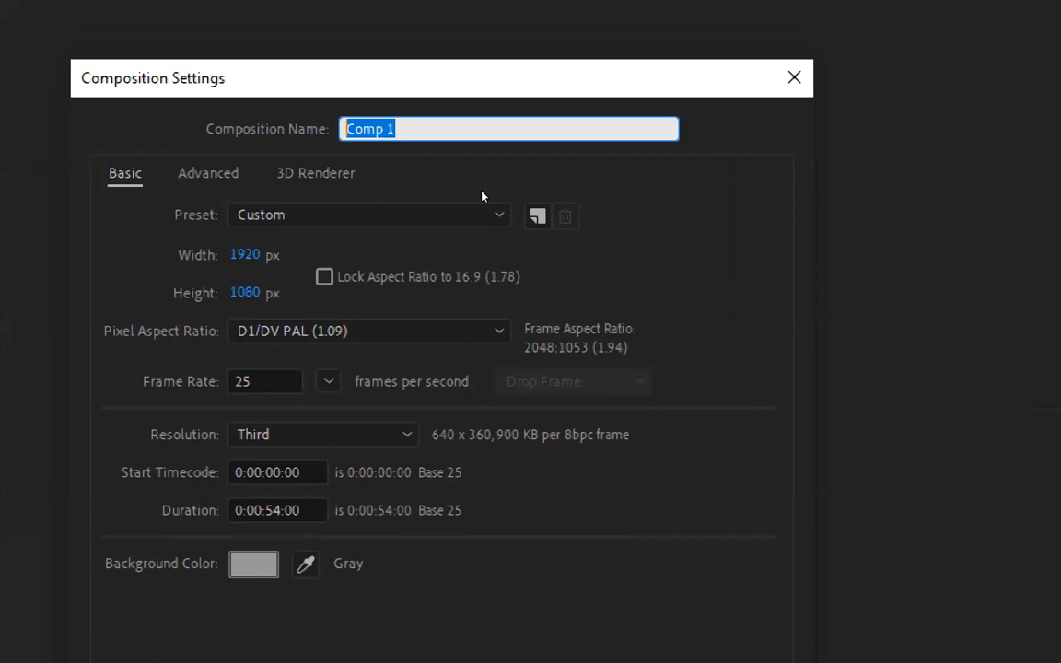
text(Project 01)
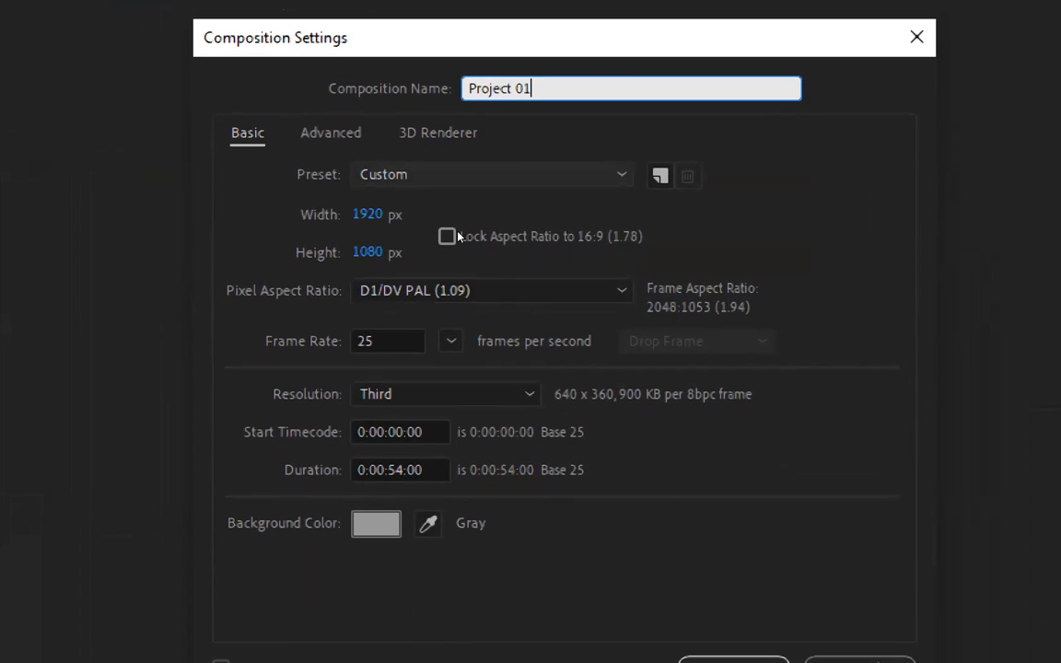
- Try the HDV 1080 29.97 preset for the new composition
click(475, 175)
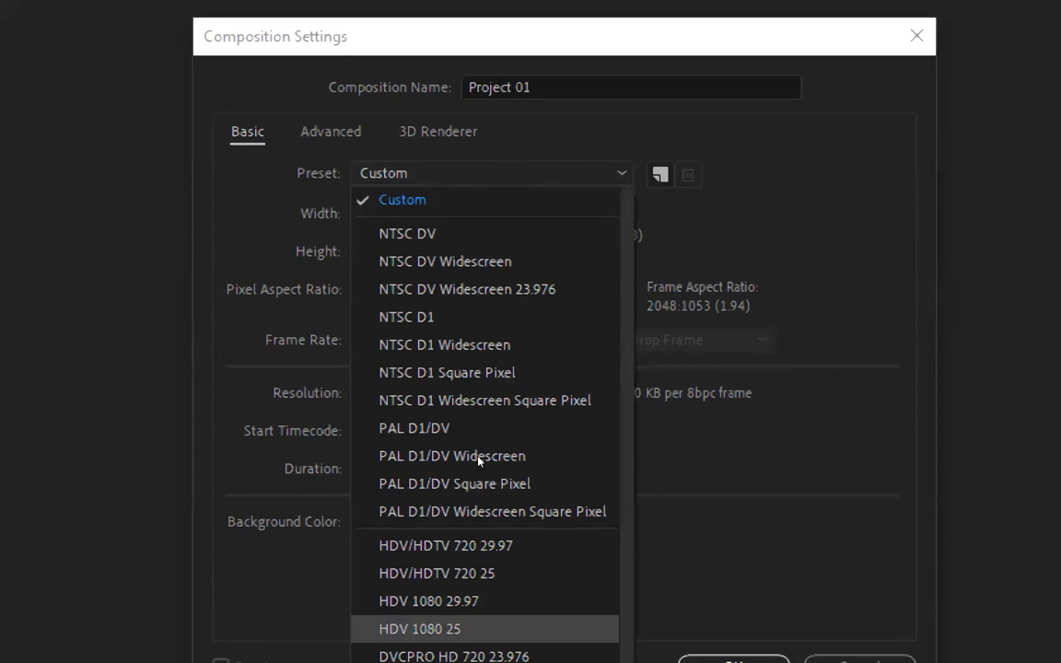
scroll(478, 460, down, 2)
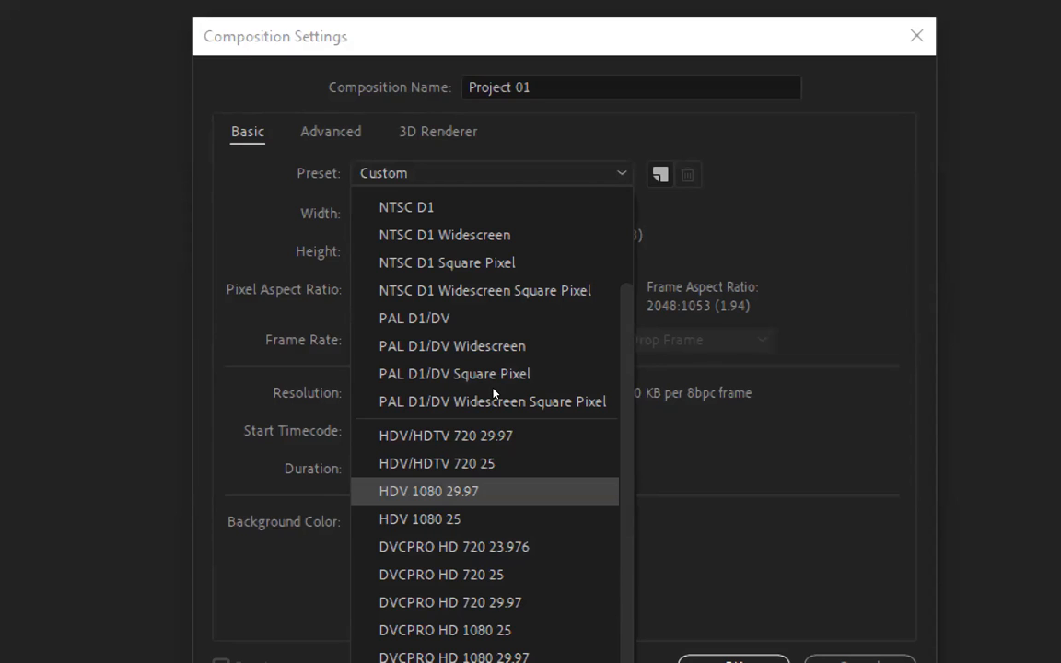
key(Return)
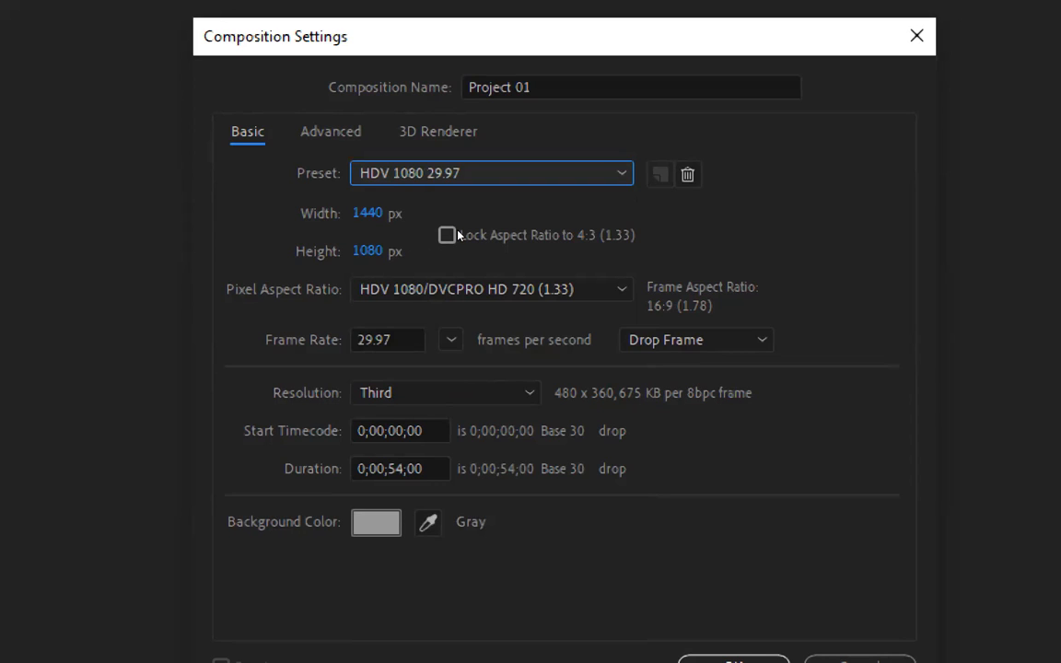
- Apply the DVCPRO HD 720 23.976 preset and override the frame size with 1920 px width and 1080 px height
click(474, 175)
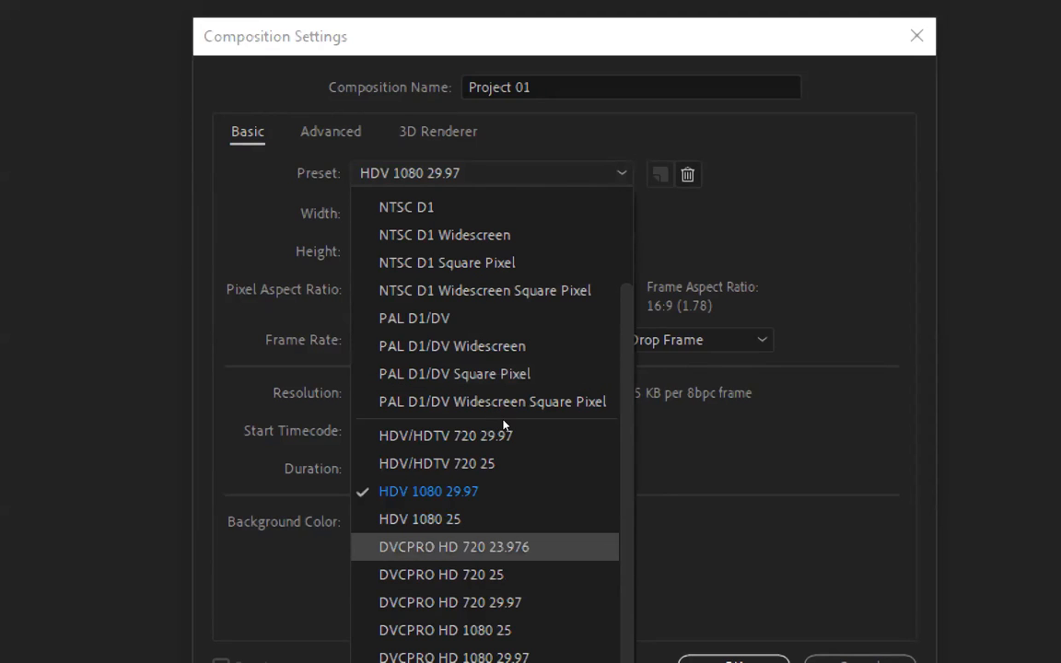
key(Return)
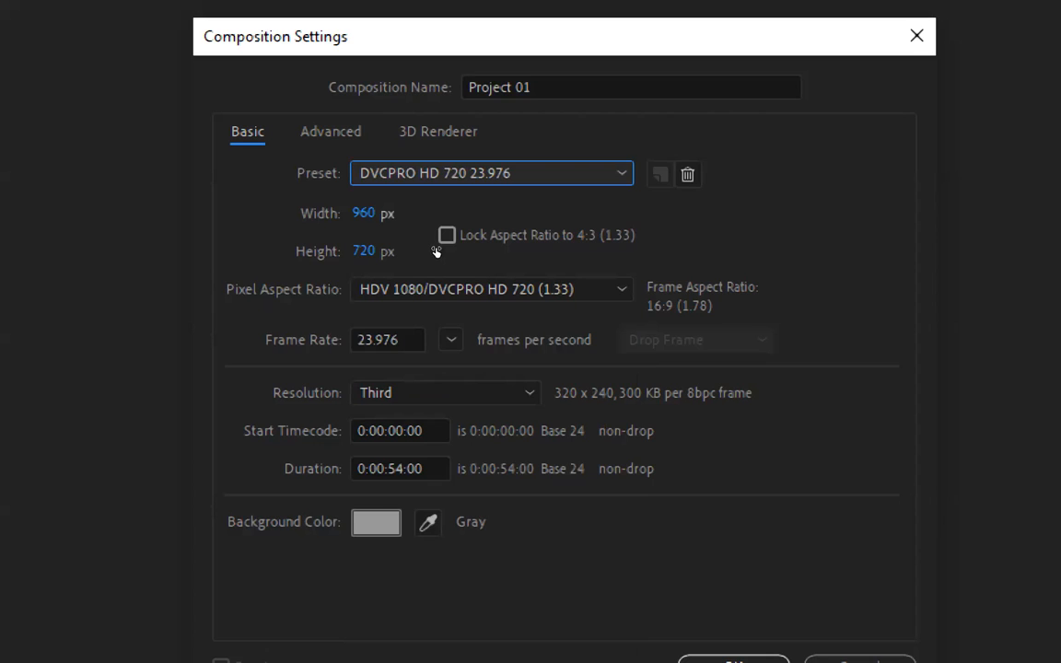
key(Tab)
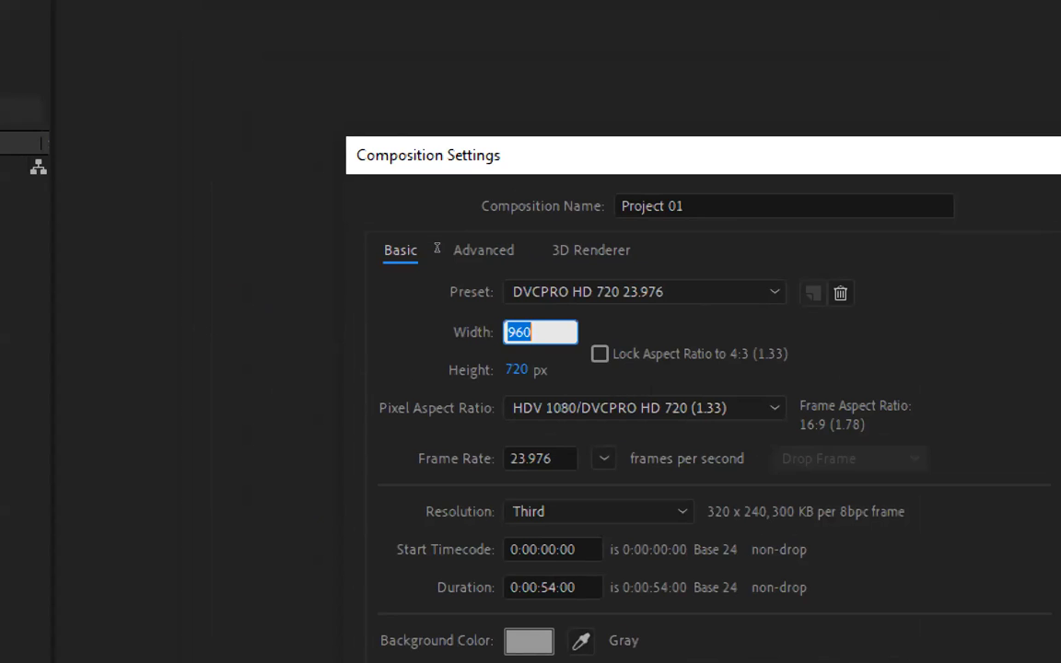
text(1920)
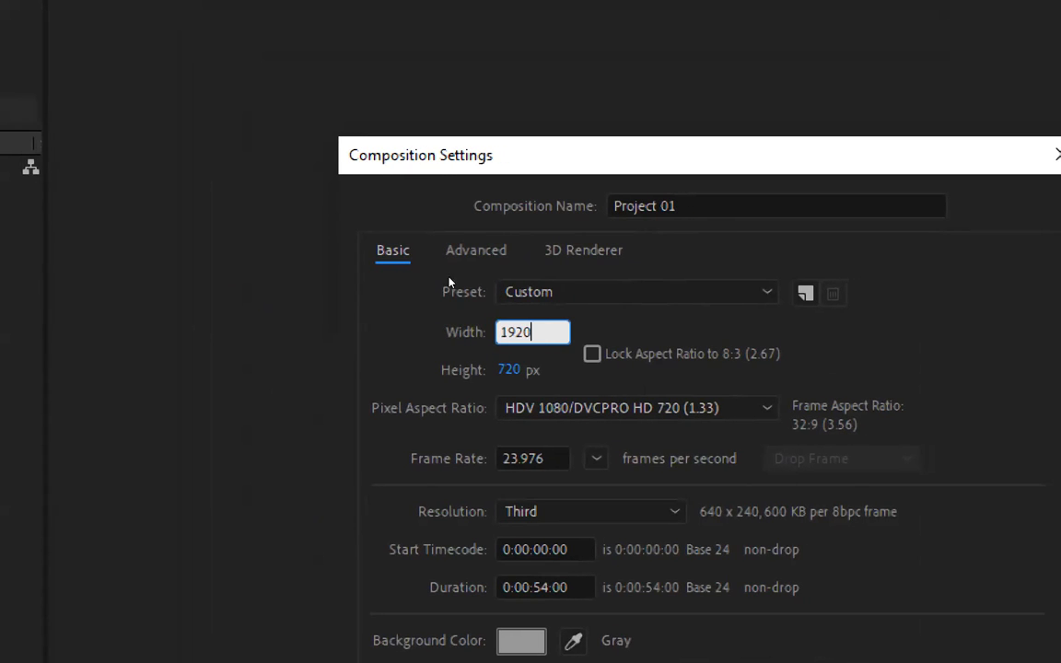
key(Tab)
text(1)
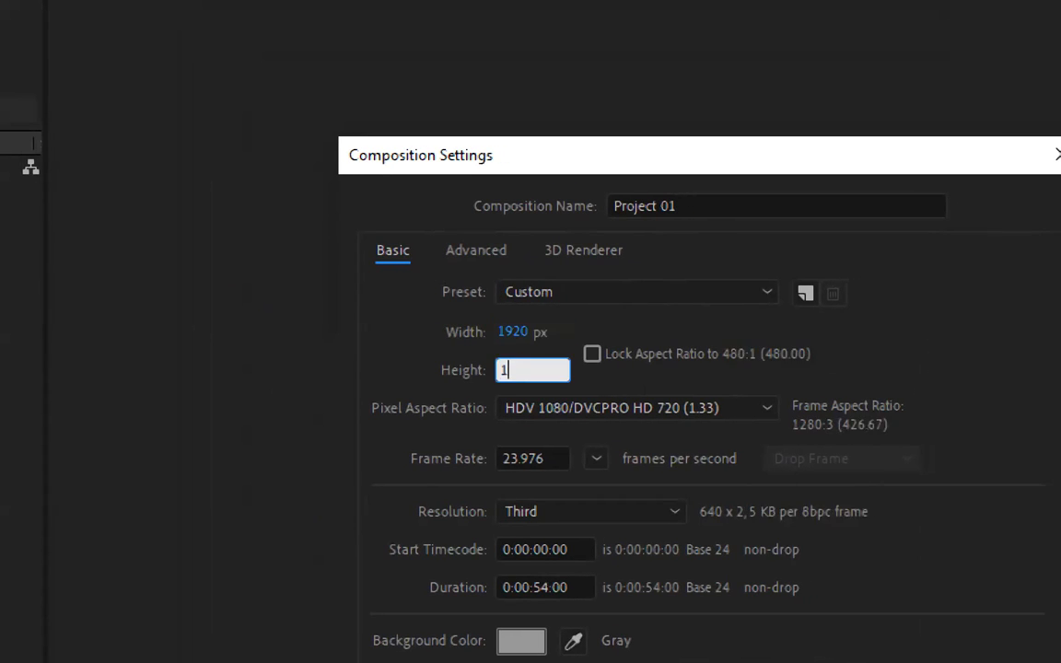
text(080)
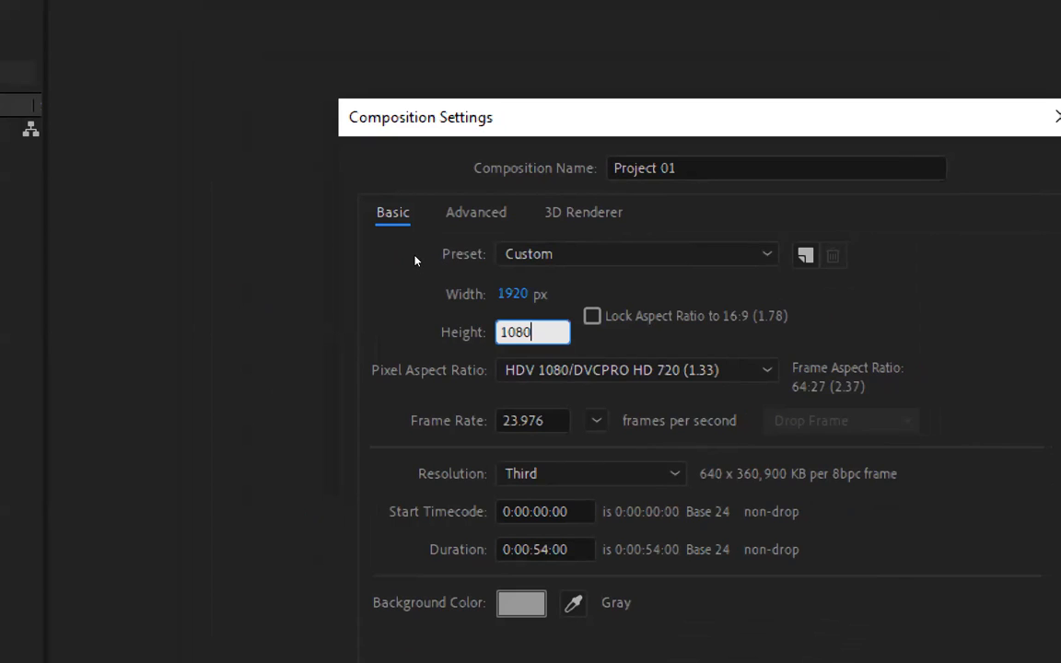
key(Return)
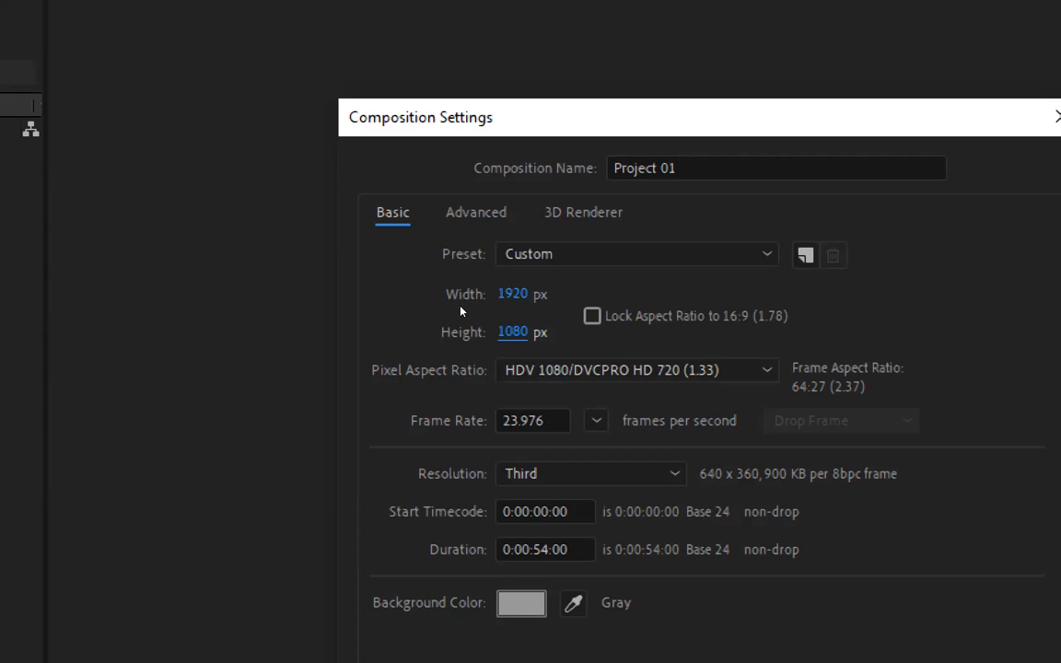
- Set the composition's frame rate to 25 frames per second and its duration to 0:00:10:00
key(Tab)
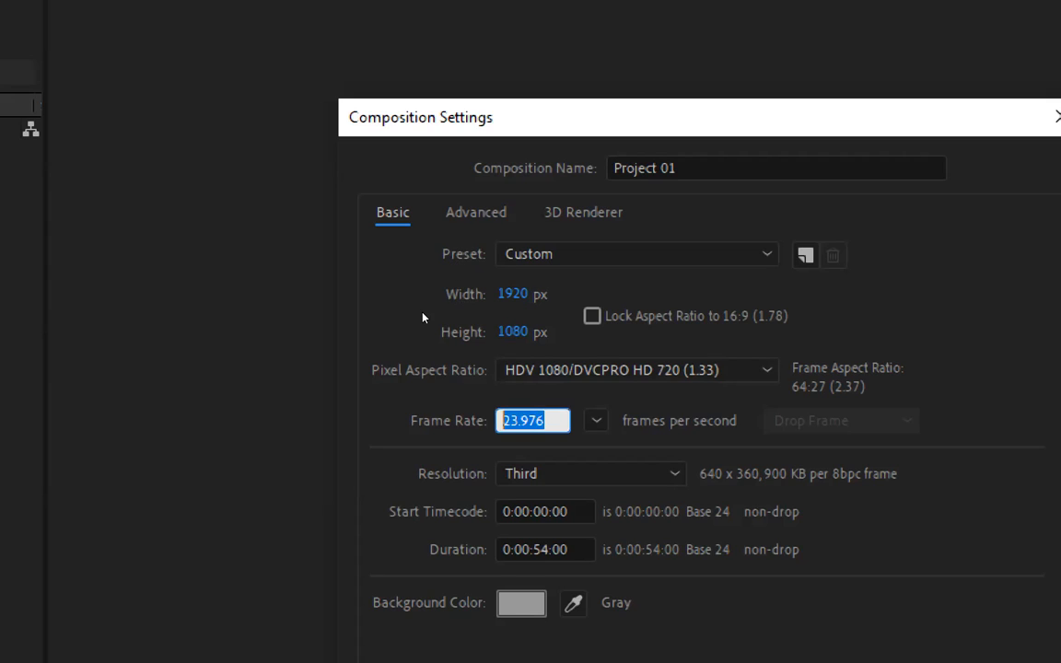
text(25)
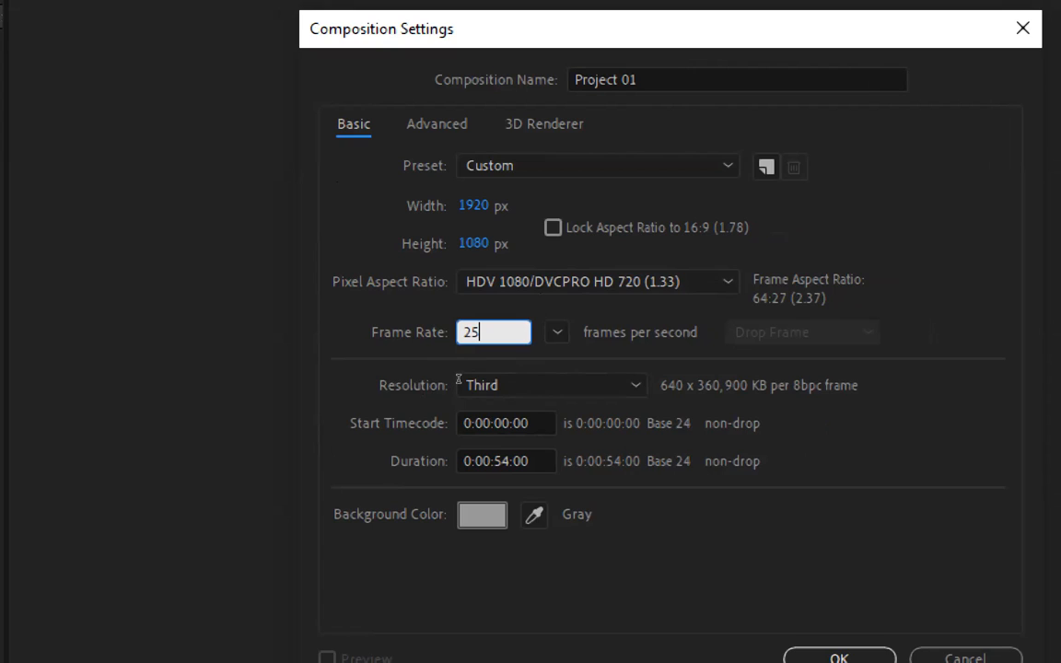
drag(494, 460, 510, 462)
text(00)
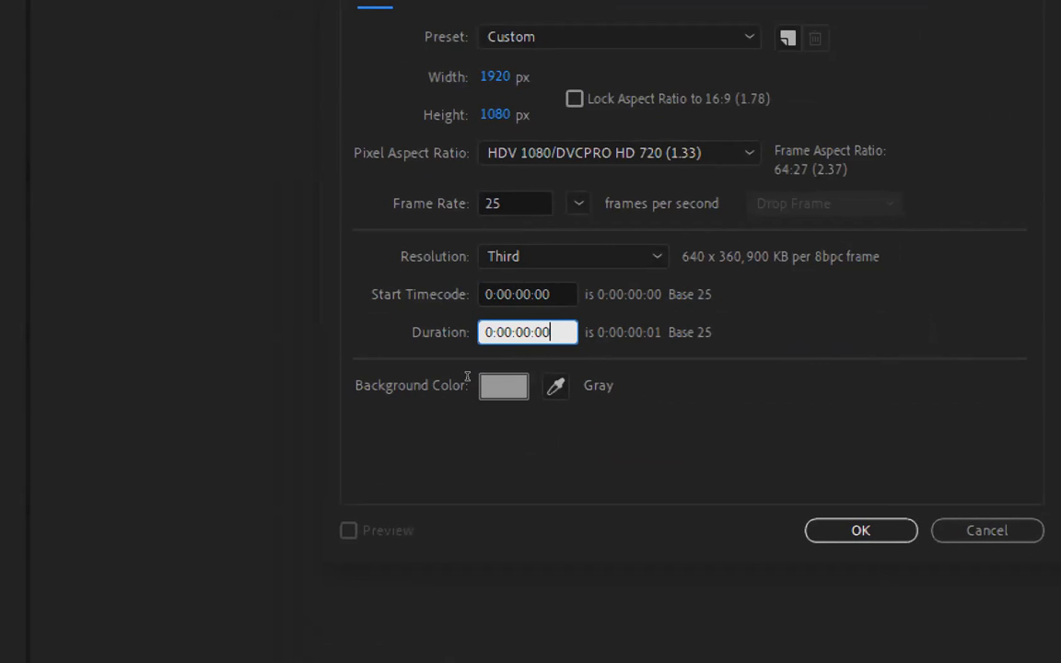
drag(464, 377, 456, 376)
drag(454, 376, 448, 376)
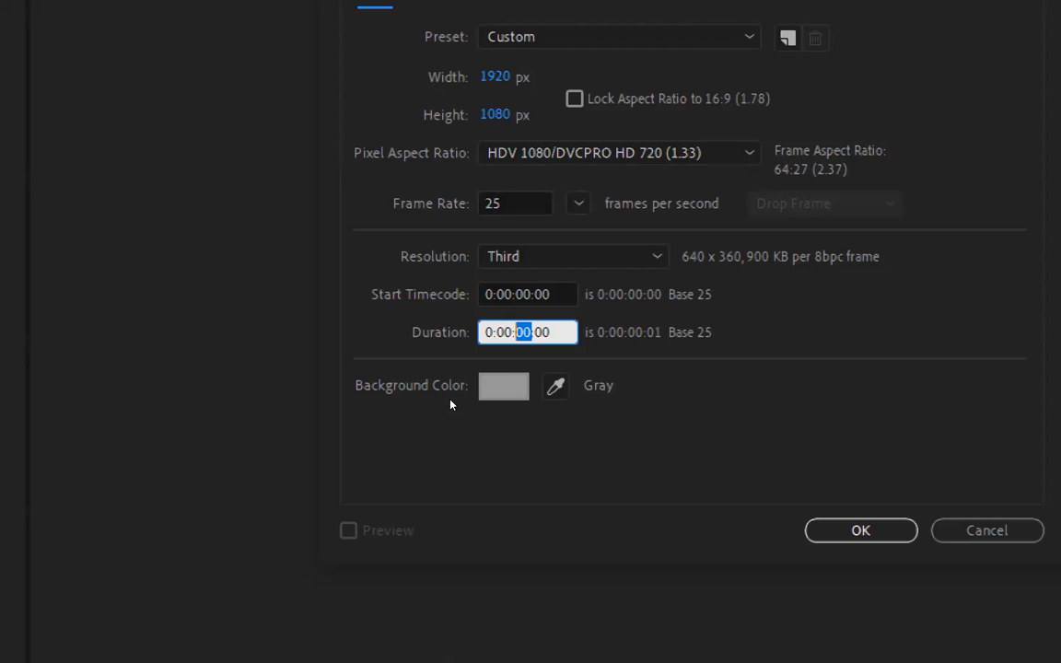
text(1)
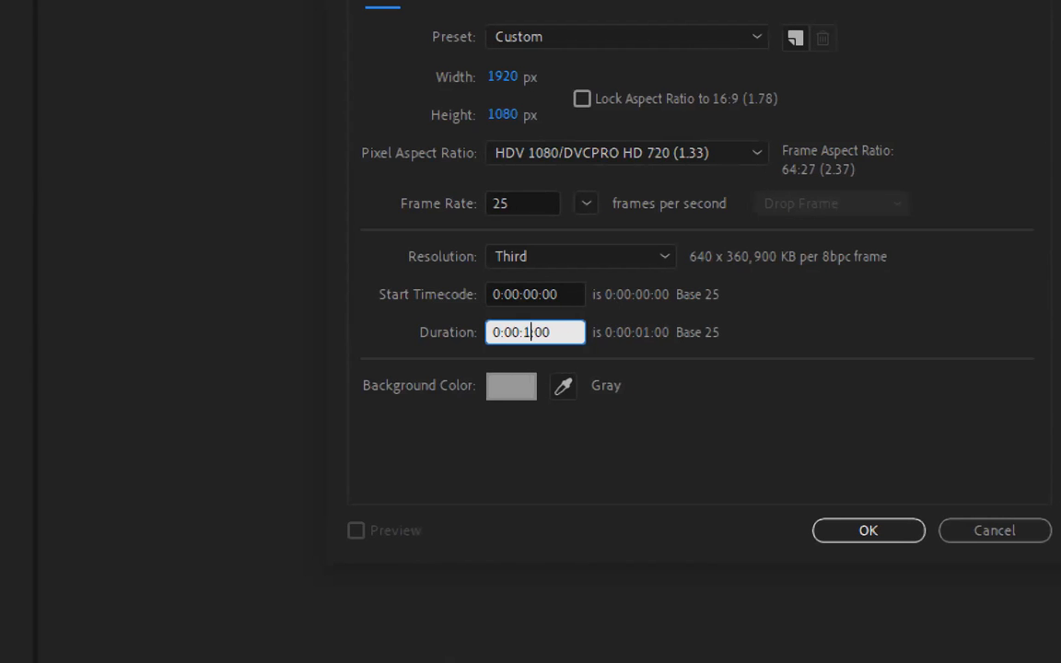
text(0)
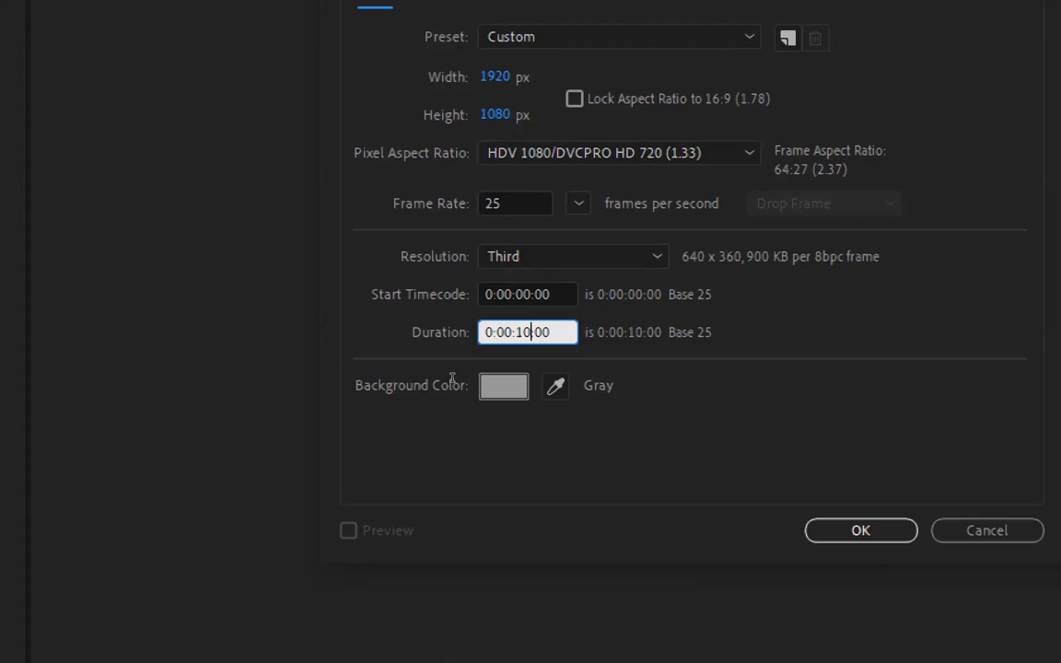
- Examine the separate hour, minute, second and frame parts of the composition's duration timecode
drag(495, 333, 487, 332)
key(Right)
key(Right)
key(Right)
key(Right)
key(shift+Left)
key(shift+Left)
key(Right)
key(Right)
key(Right)
key(Right)
key(shift+Left)
key(shift+Left)
key(Right)
key(Right)
key(Right)
key(Right)
key(shift+Left)
key(Right)
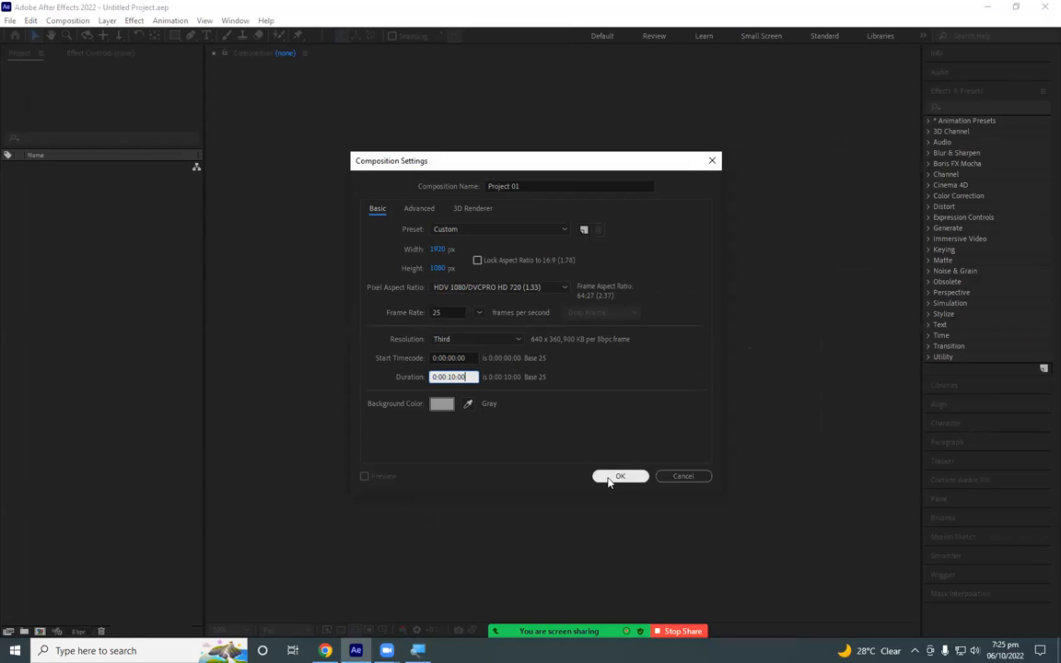
- Create the Project 01 composition with the chosen settings
click(619, 477)
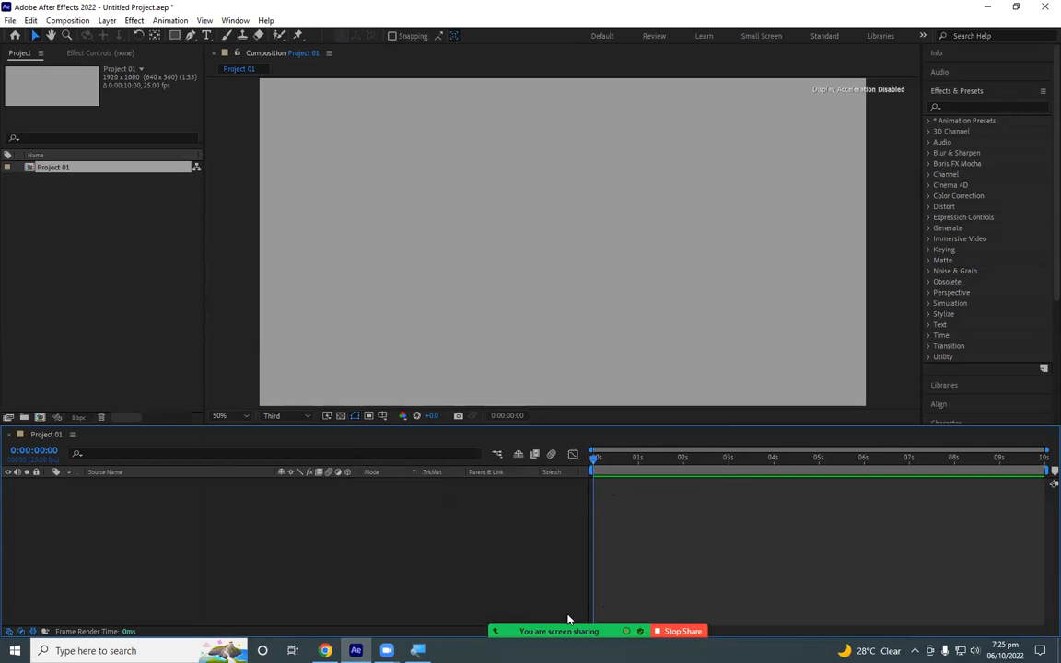
mouse_move(553, 573)
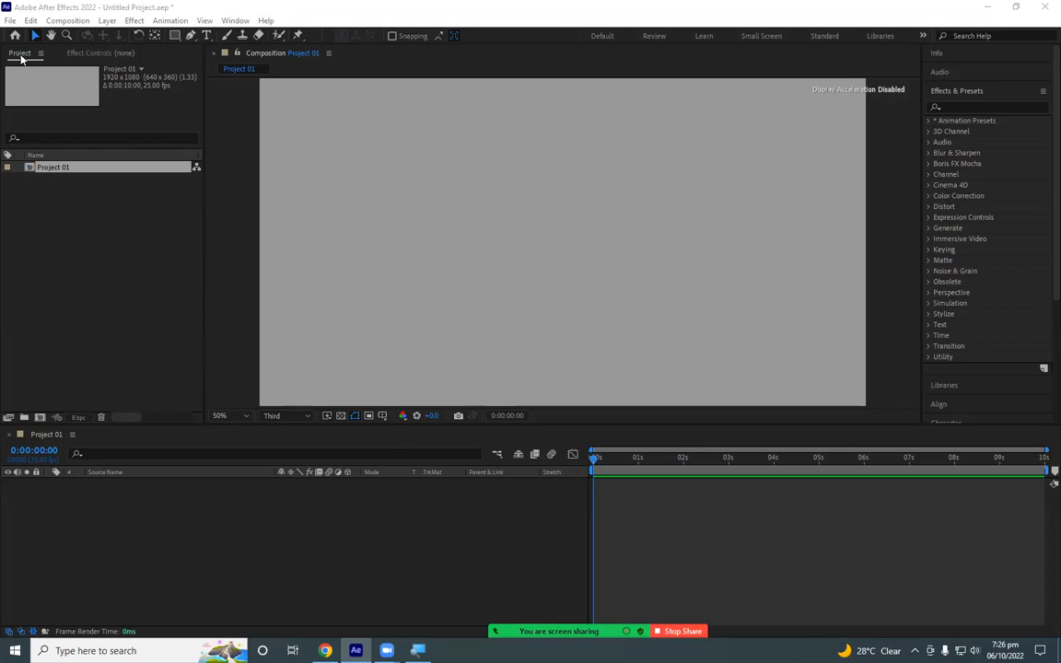
click(90, 54)
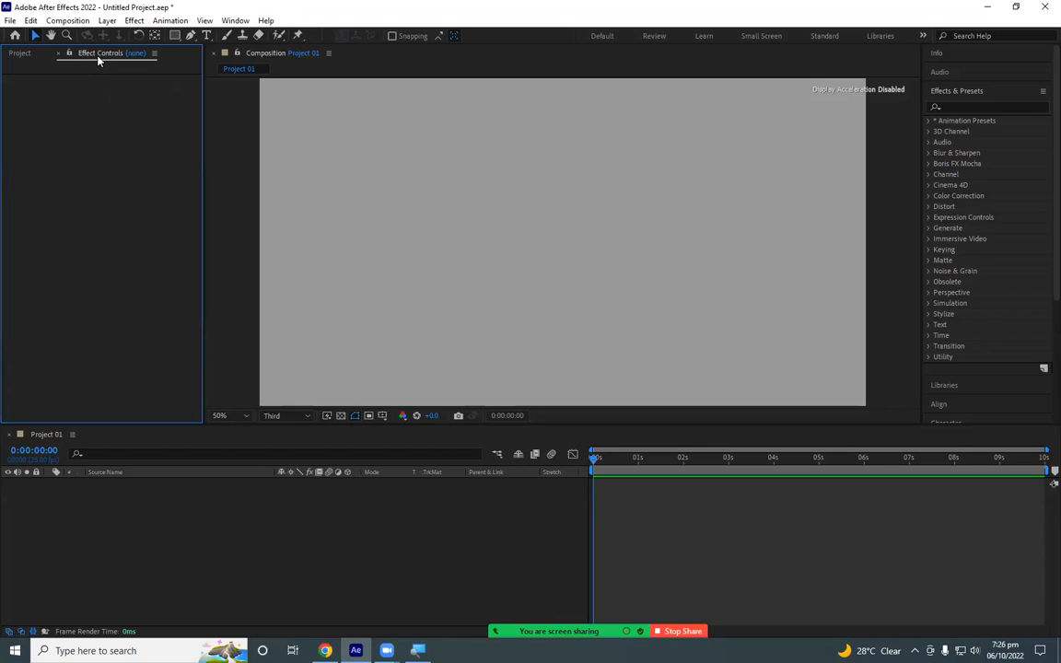
- Display the project's item list and deselect the Project 01 composition
click(20, 53)
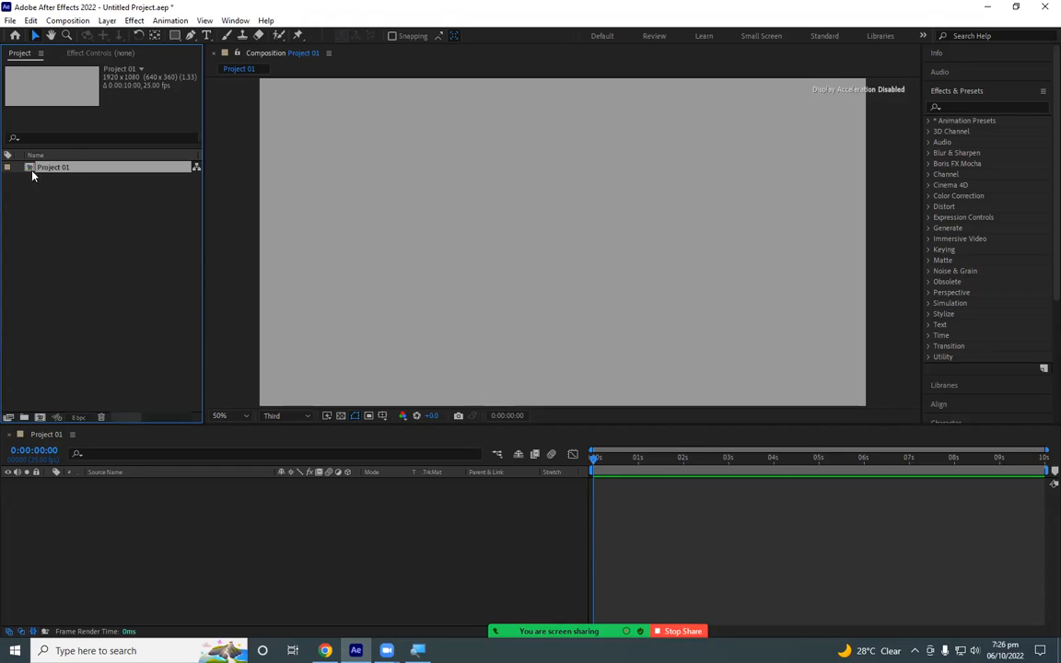
click(97, 229)
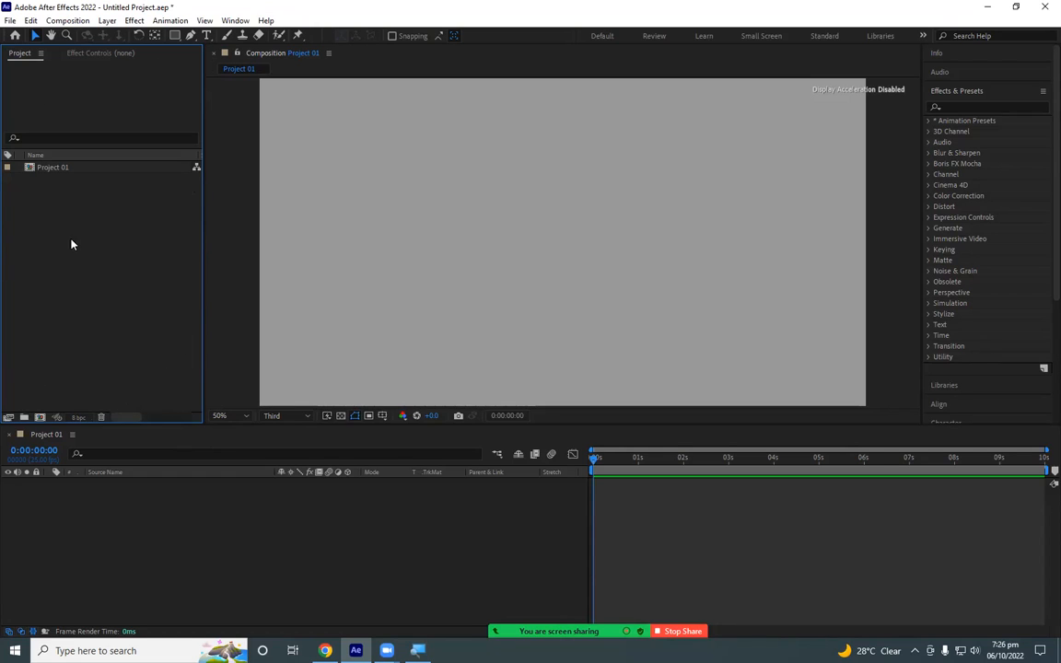
click(206, 520)
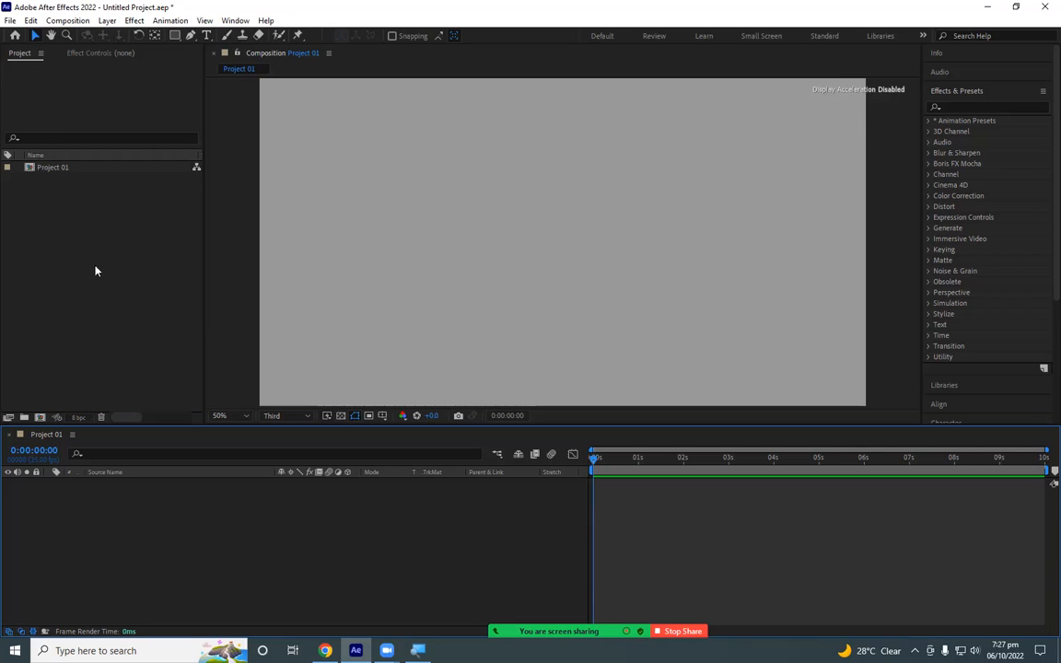
- Import the video ac production ID_4812188 from the Desktop into the project as footage
double_click(87, 288)
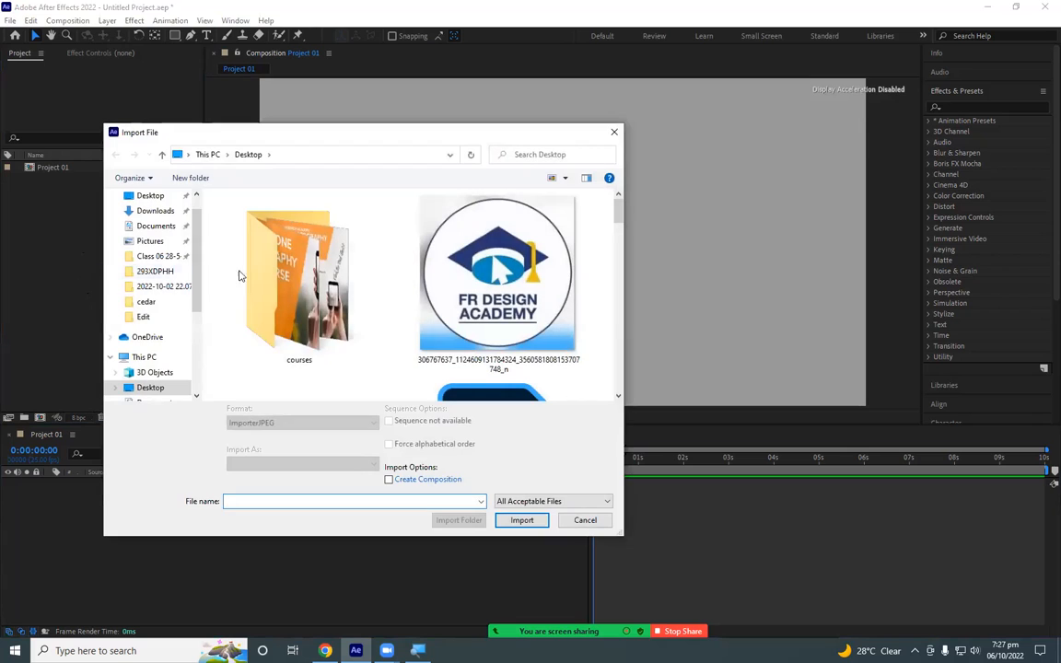
click(155, 211)
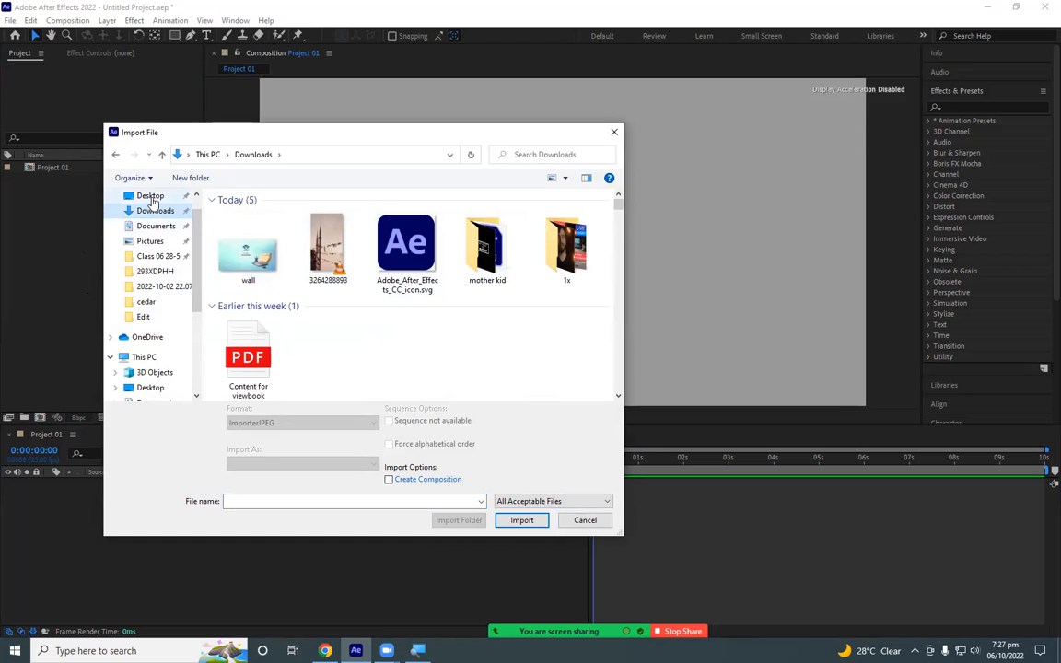
click(151, 196)
scroll(433, 295, down, 5)
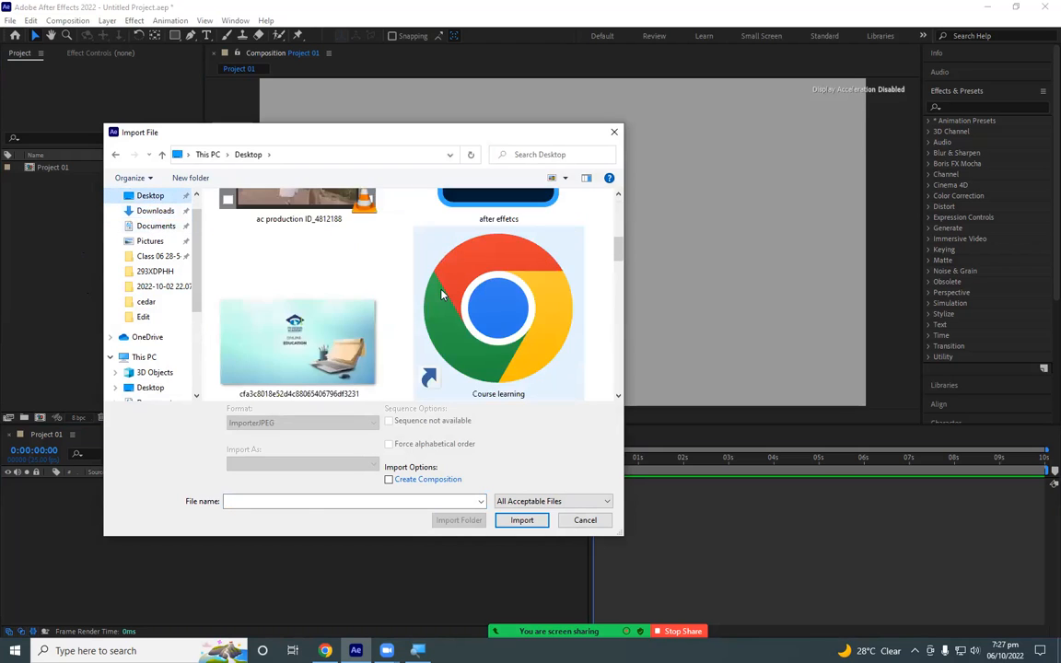
click(333, 314)
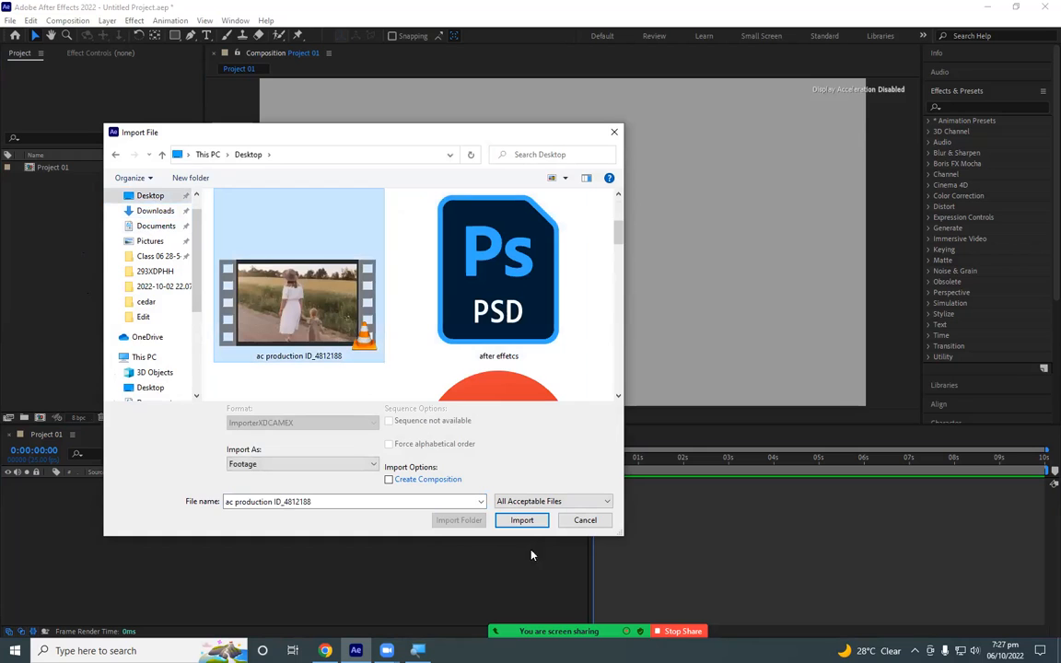
click(522, 520)
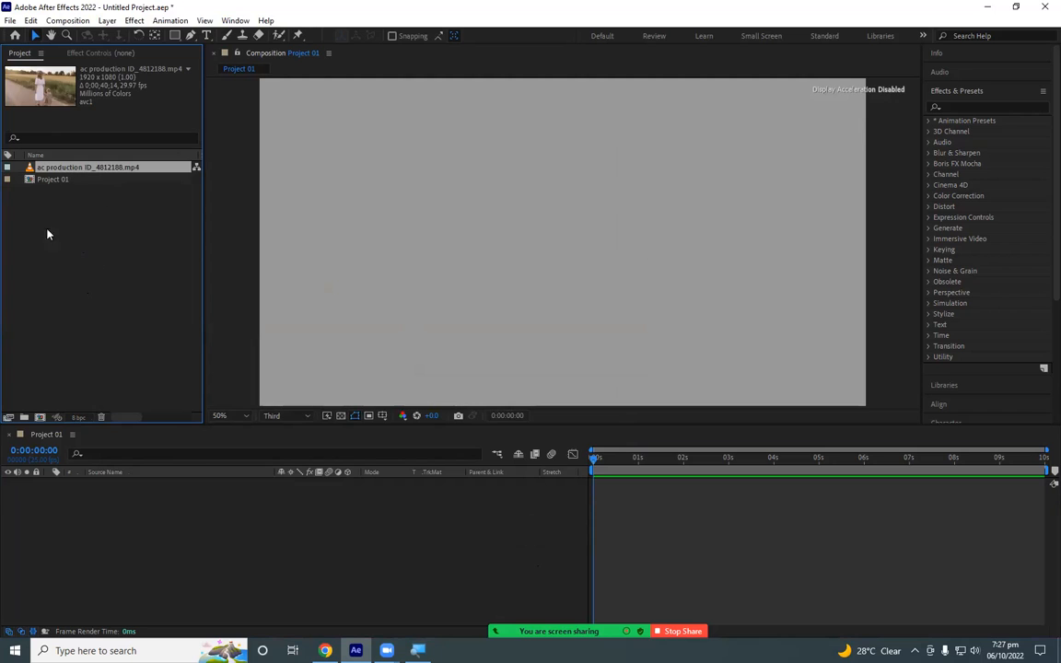
- Try to import the same Desktop video a second time using the Import File command
click(11, 22)
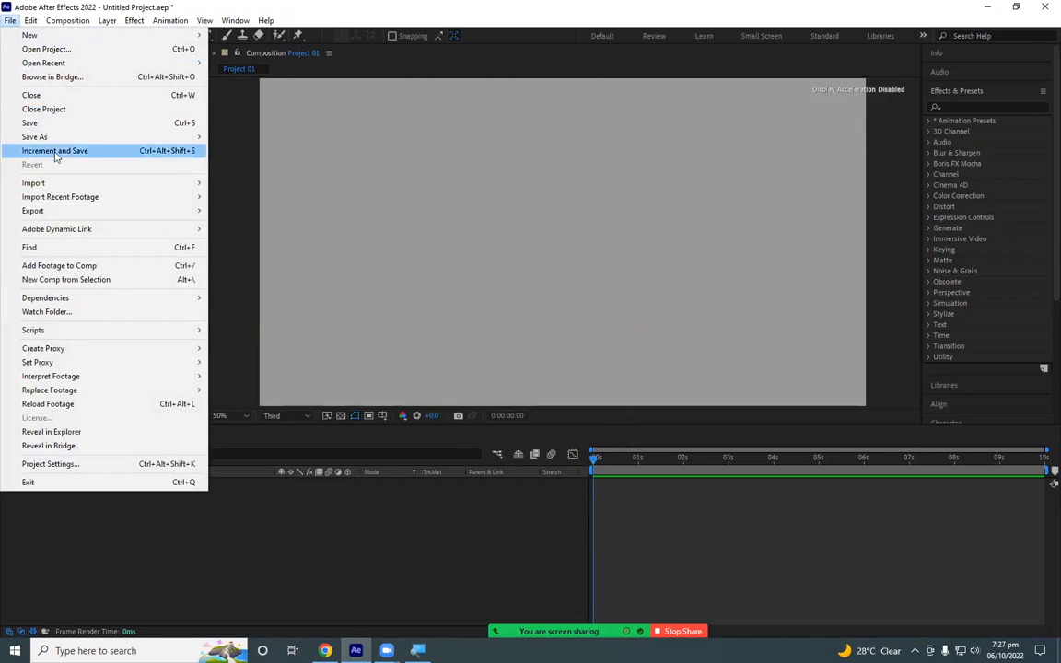
mouse_move(126, 183)
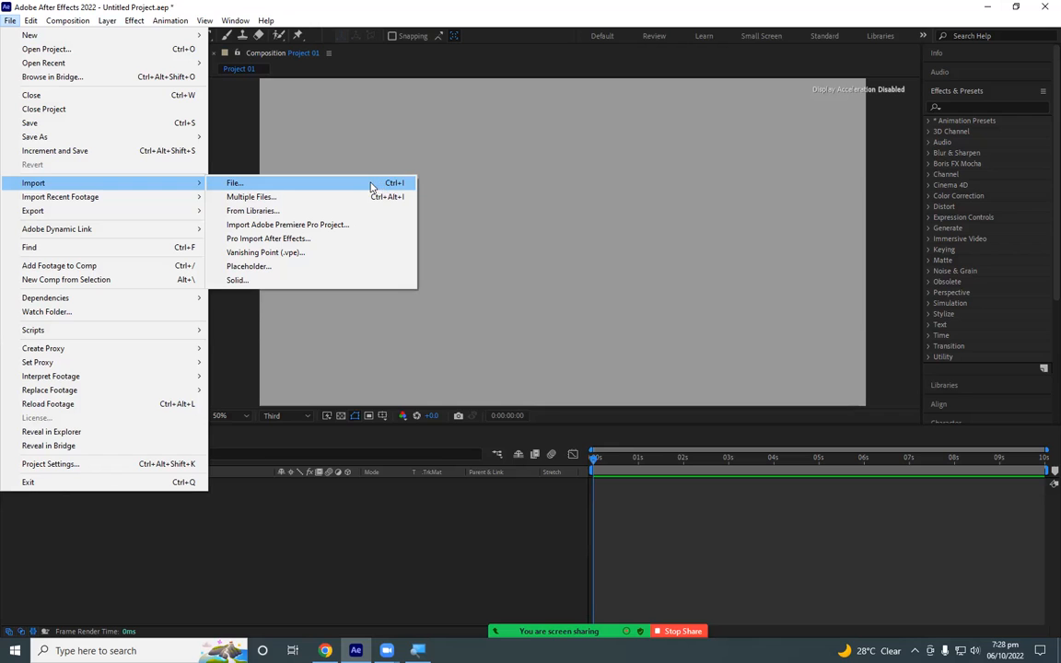
click(372, 184)
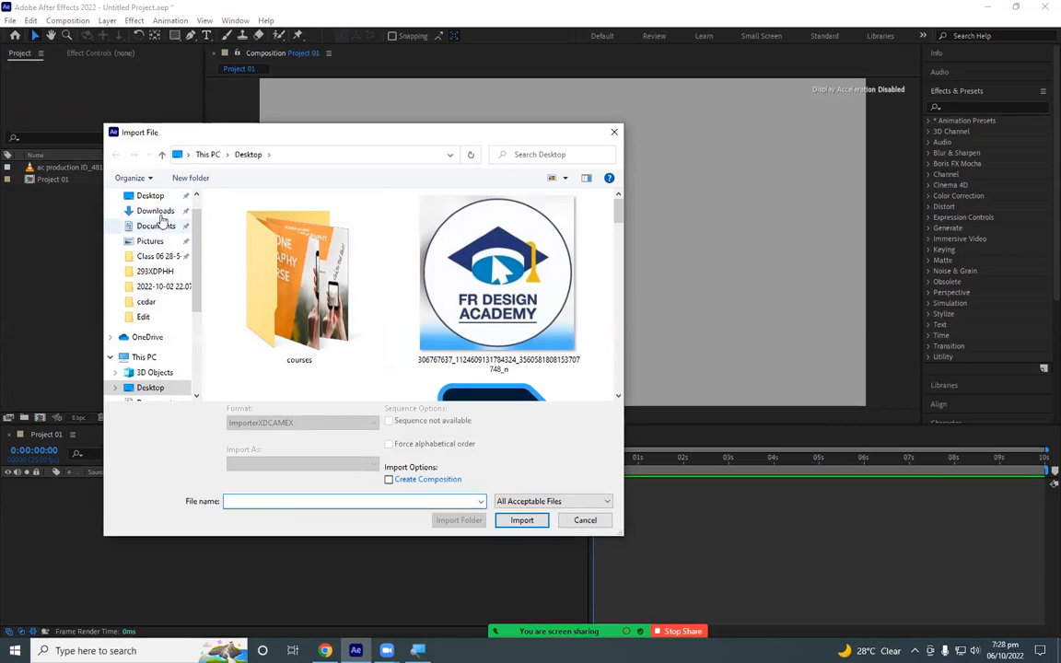
scroll(161, 332, down, 2)
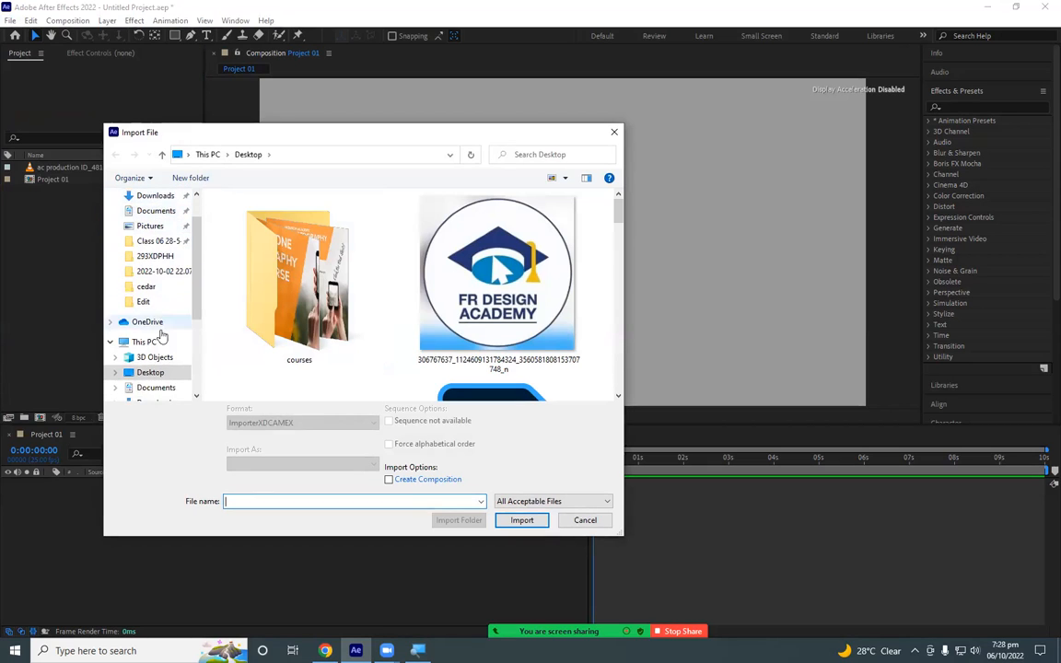
scroll(168, 359, down, 1)
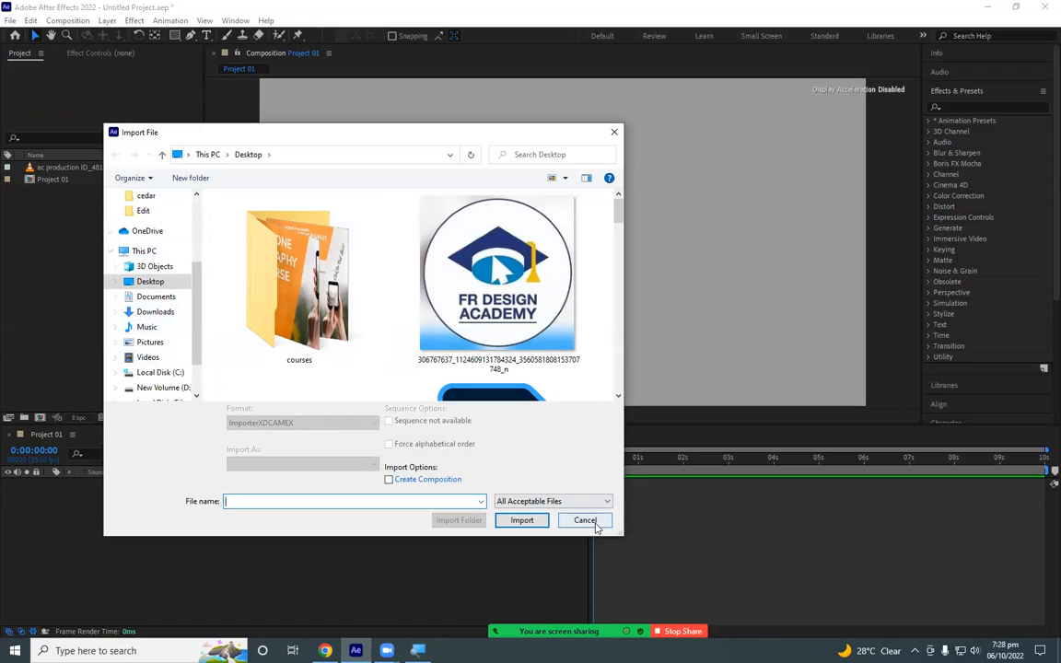
scroll(301, 288, down, 2)
click(301, 287)
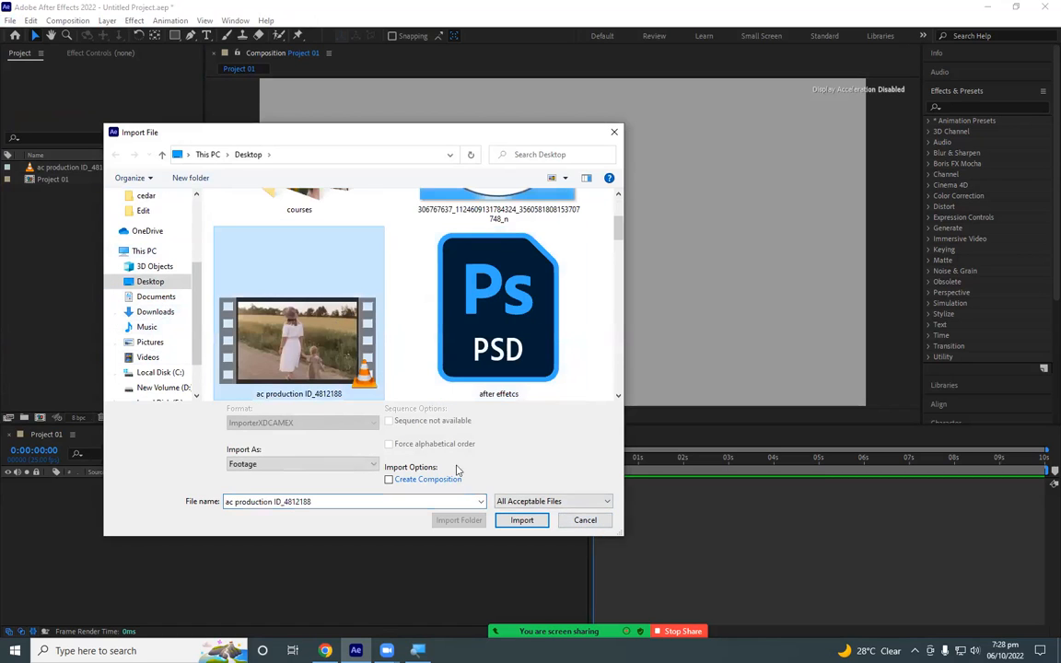
click(522, 520)
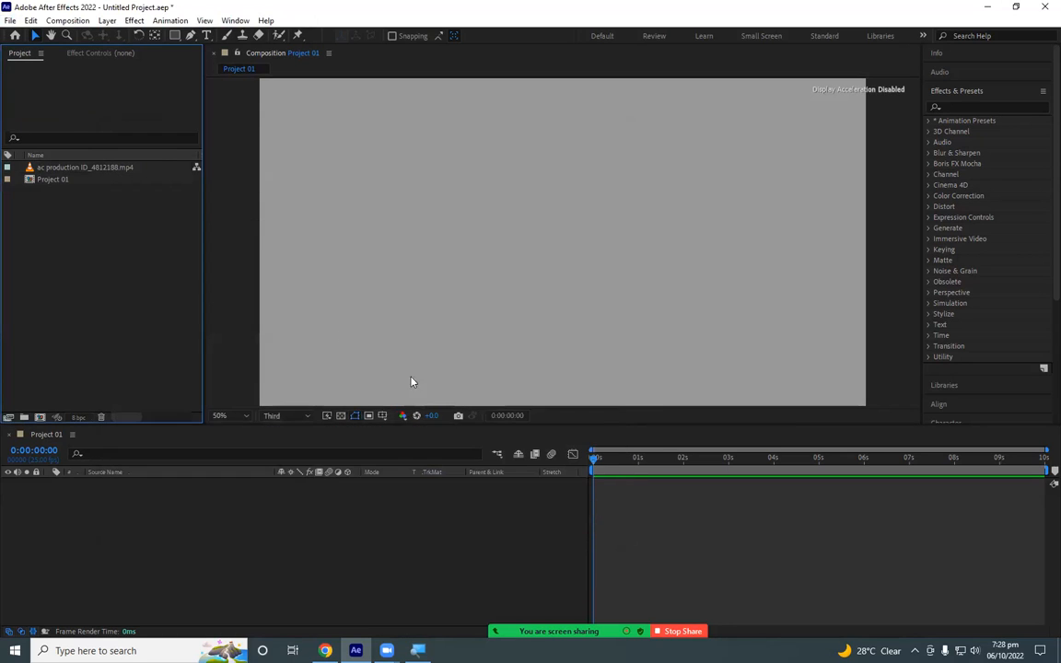
- Add the ac production ID_4812188.mp4 footage to the Project 01 timeline as a layer
click(99, 168)
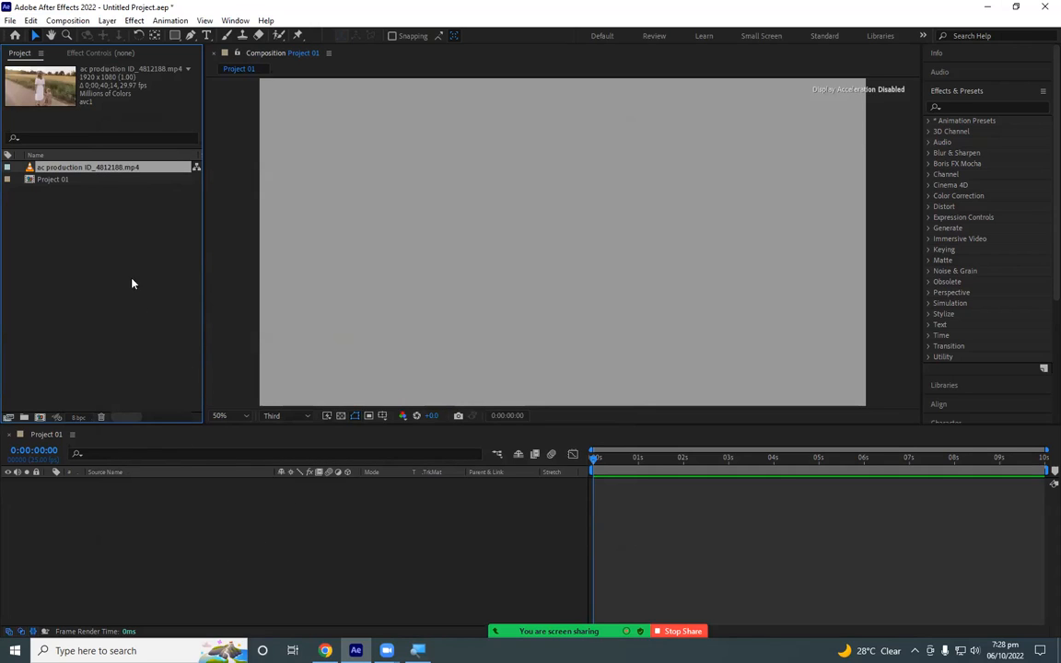
drag(95, 171, 128, 505)
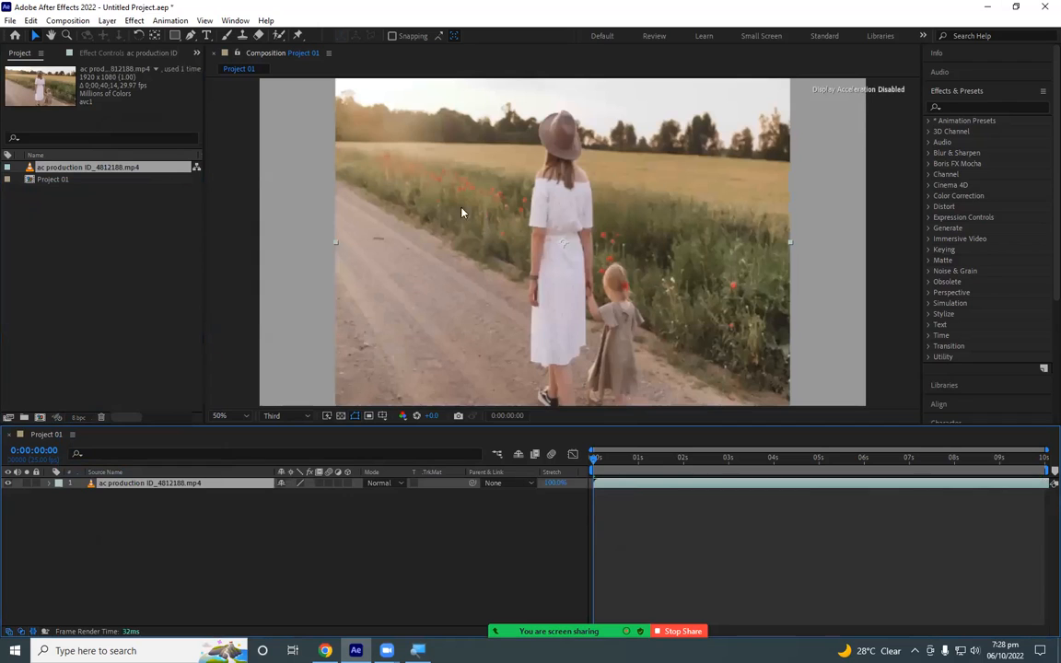
- Examine how the video sits within the Project 01 frame at smaller and larger magnifications
scroll(751, 259, down, 2)
scroll(749, 258, up, 2)
scroll(749, 263, down, 2)
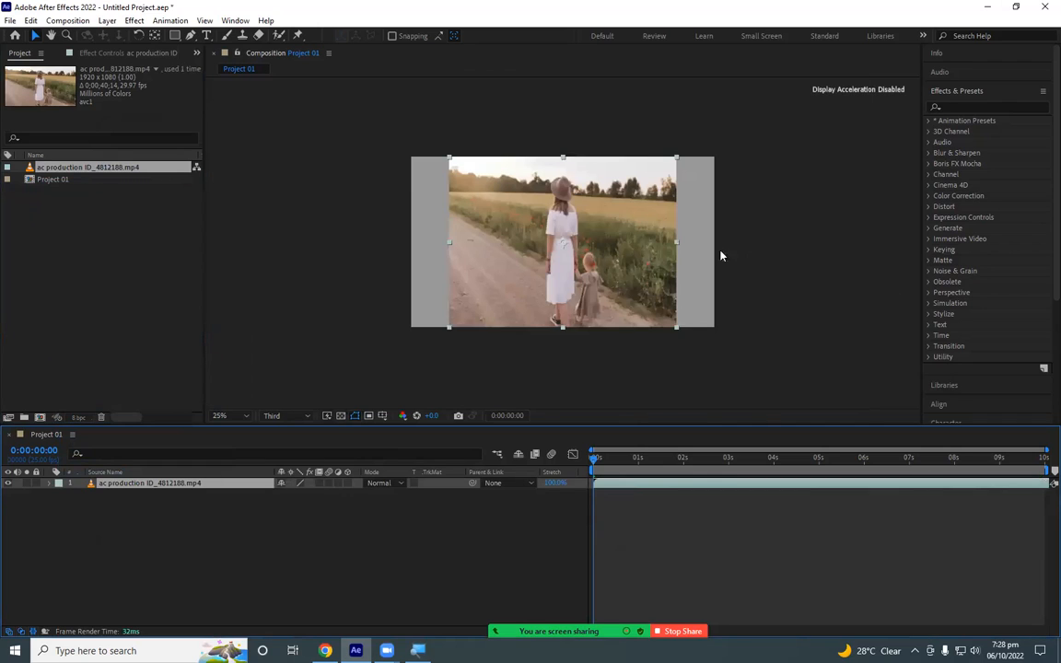
click(414, 168)
scroll(414, 186, up, 2)
scroll(416, 190, down, 2)
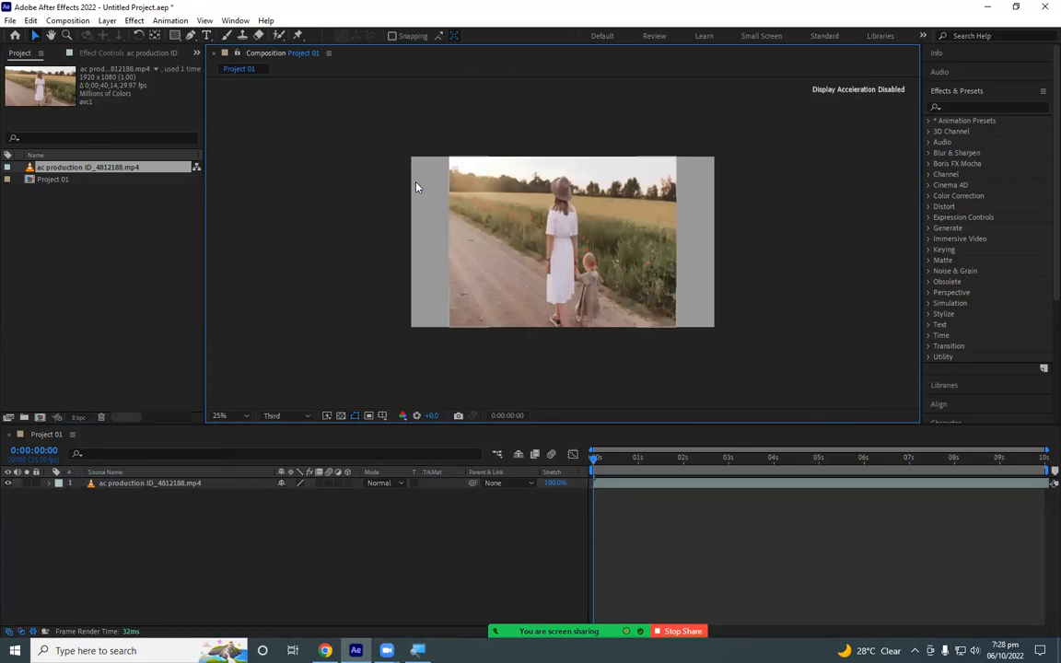
scroll(421, 217, up, 2)
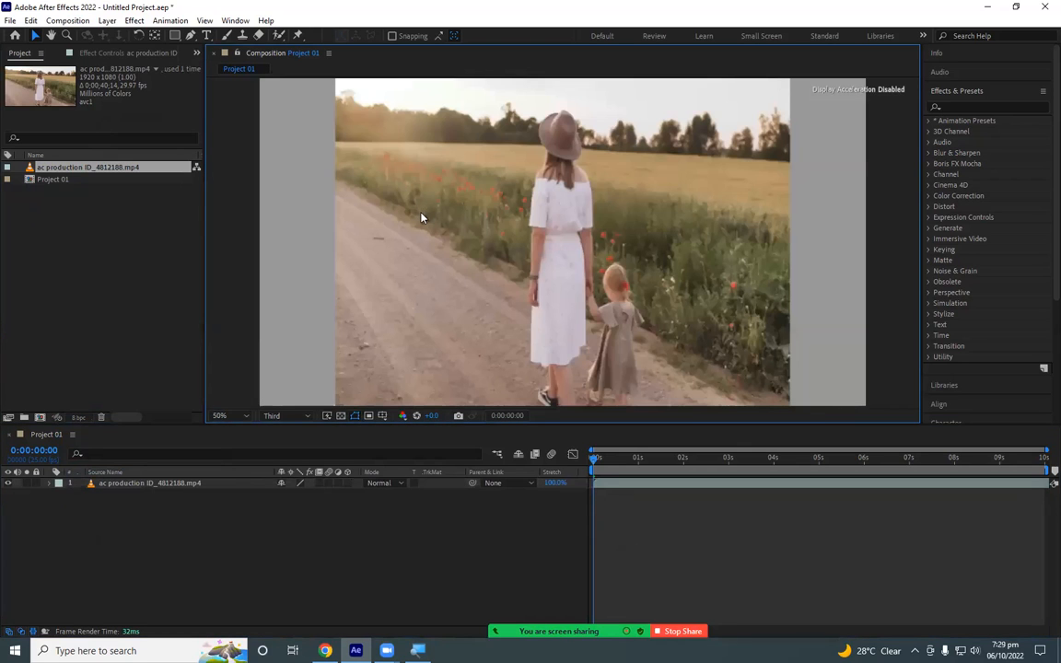
scroll(423, 219, down, 2)
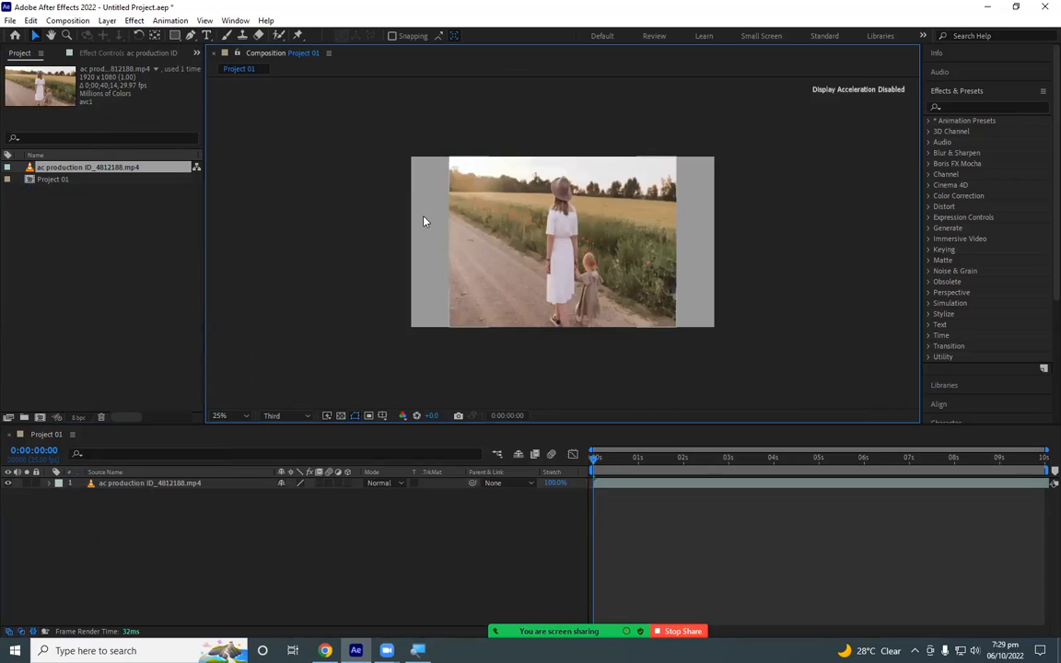
scroll(423, 221, up, 2)
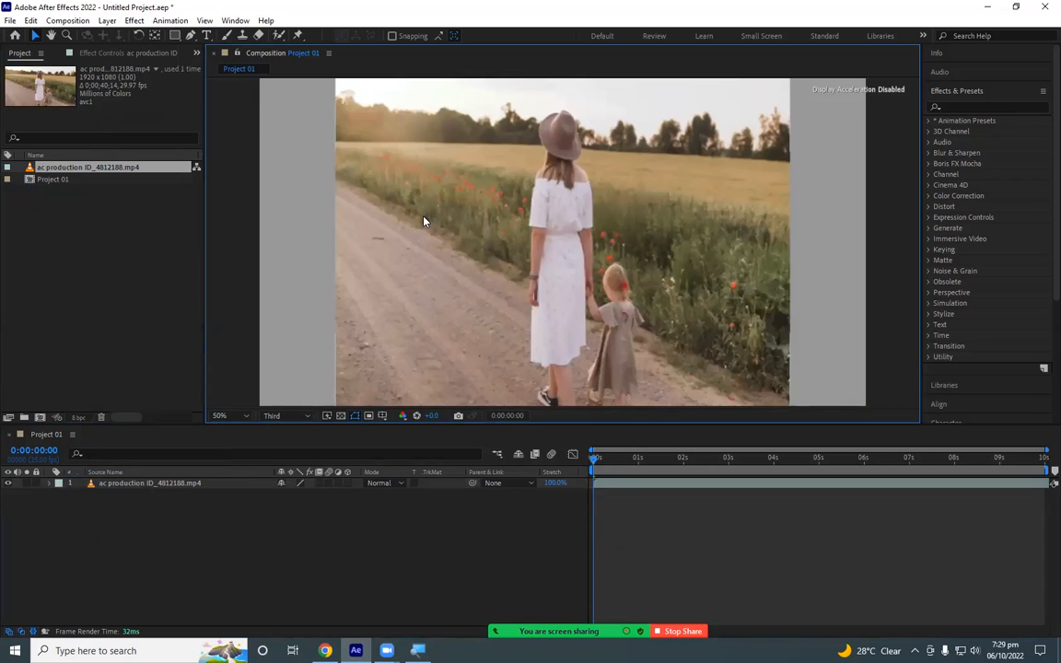
scroll(424, 221, down, 2)
scroll(424, 221, up, 2)
scroll(313, 222, down, 2)
scroll(319, 225, up, 2)
scroll(320, 225, down, 2)
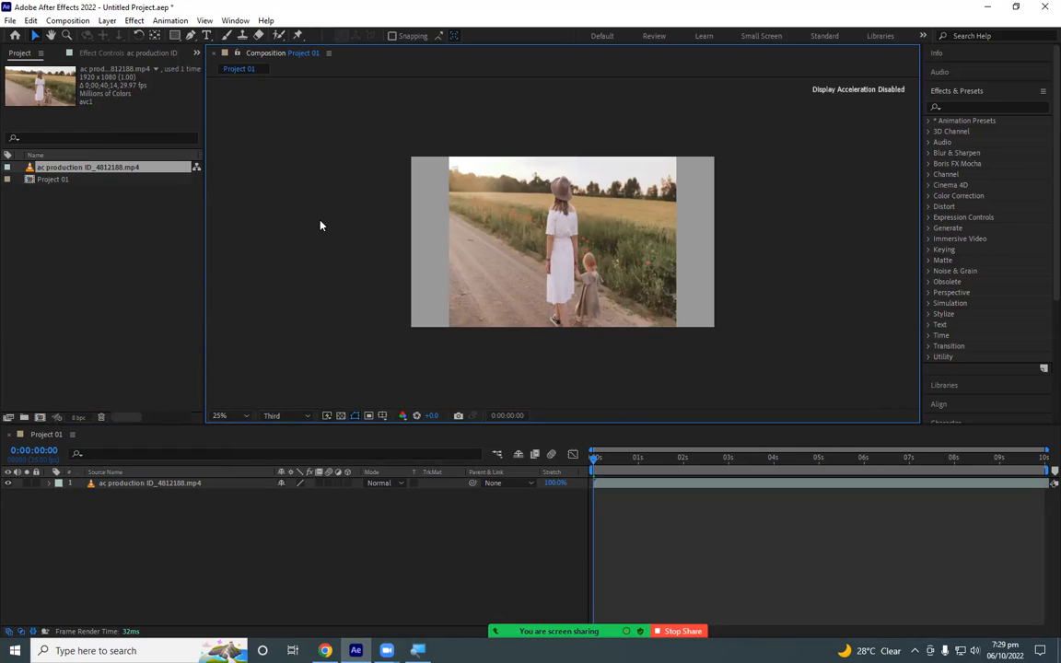
scroll(320, 225, down, 1)
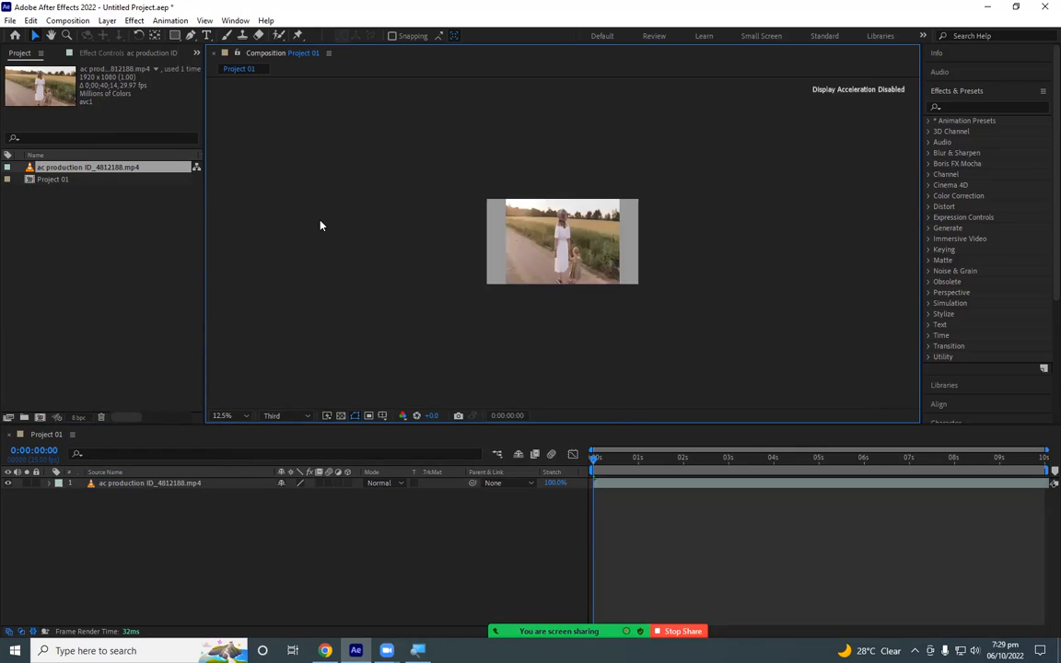
scroll(320, 225, up, 2)
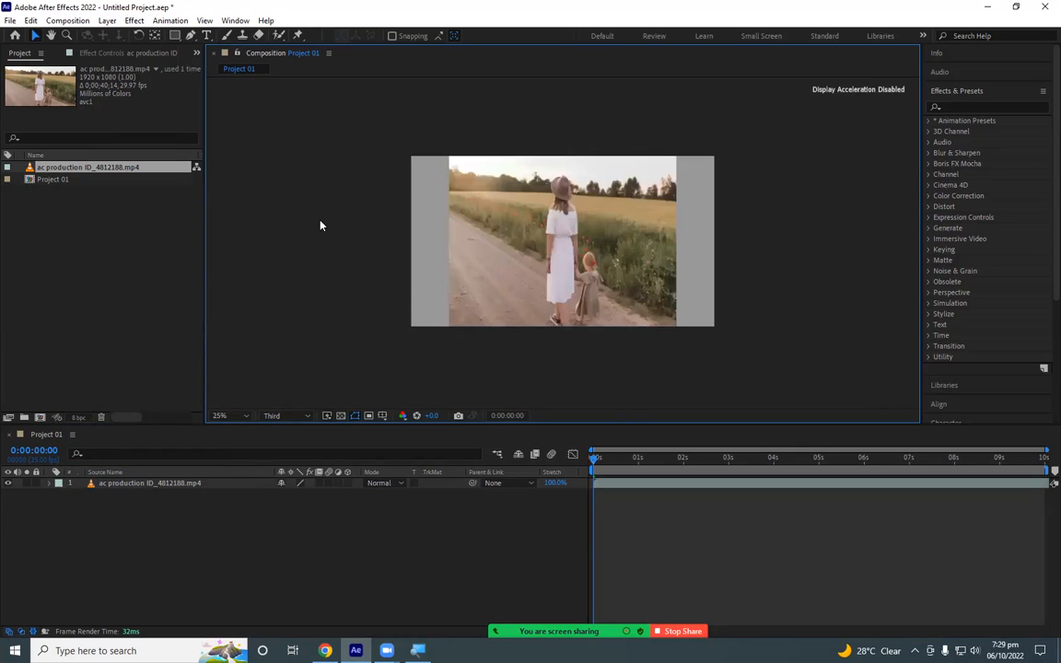
- Set the composition view's magnification to 12.5% and return it to 50%
click(246, 416)
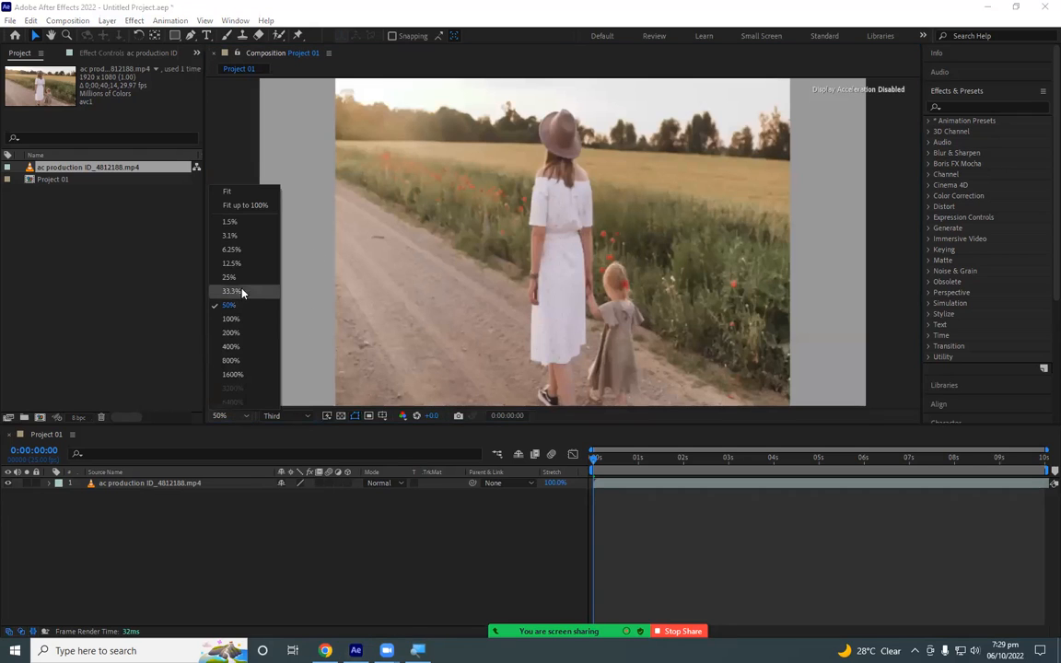
click(232, 265)
click(230, 415)
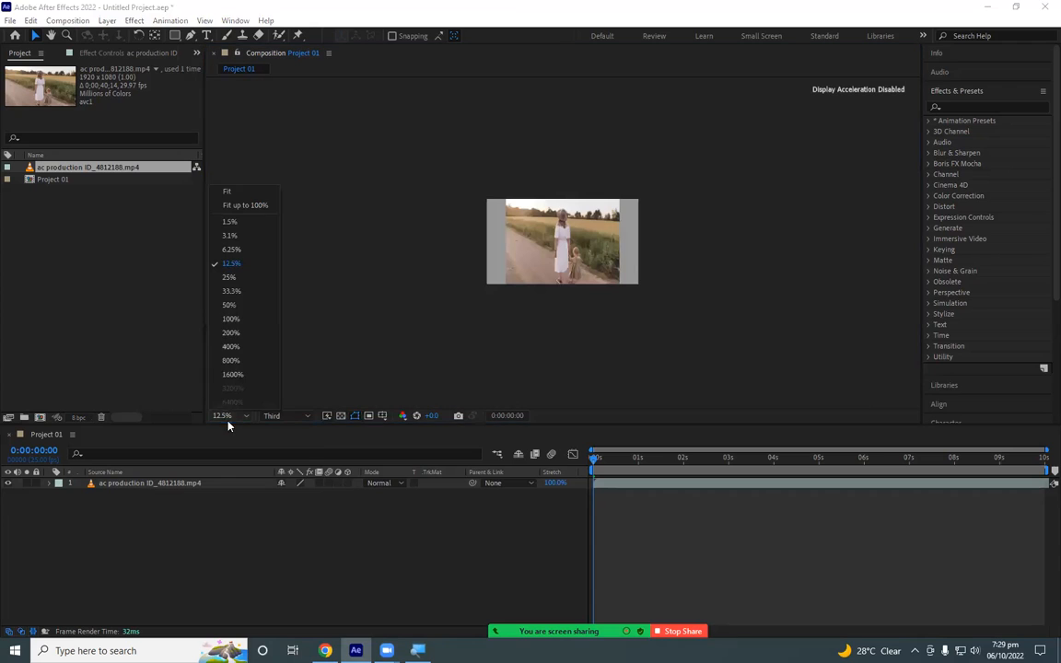
click(230, 305)
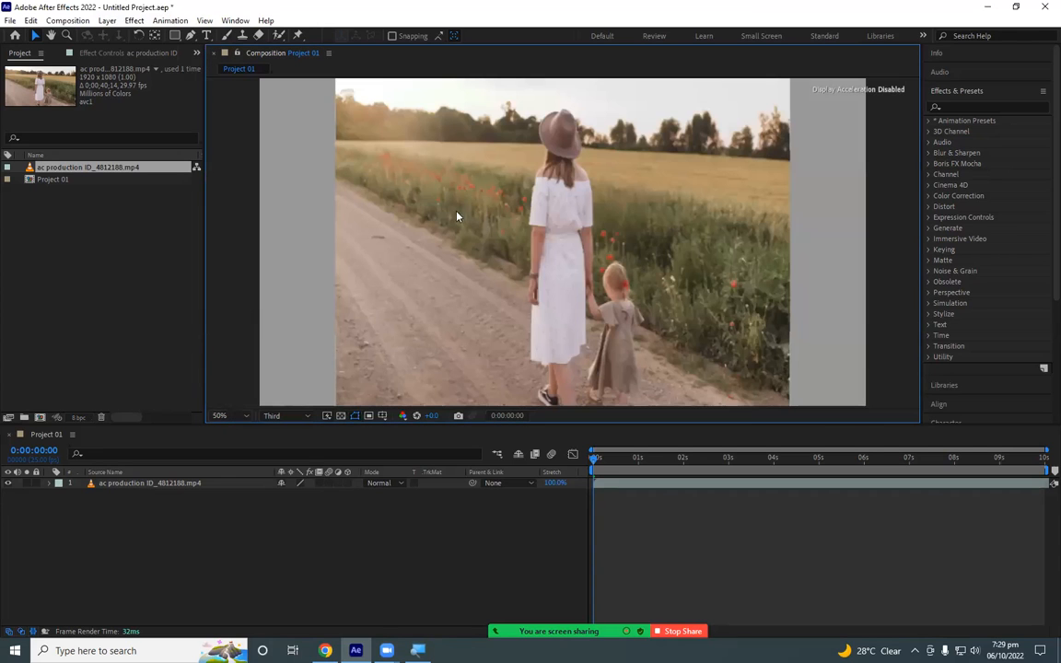
- Fit the composition to its view, trying Fit up to 100% and finishing with Fit
click(247, 419)
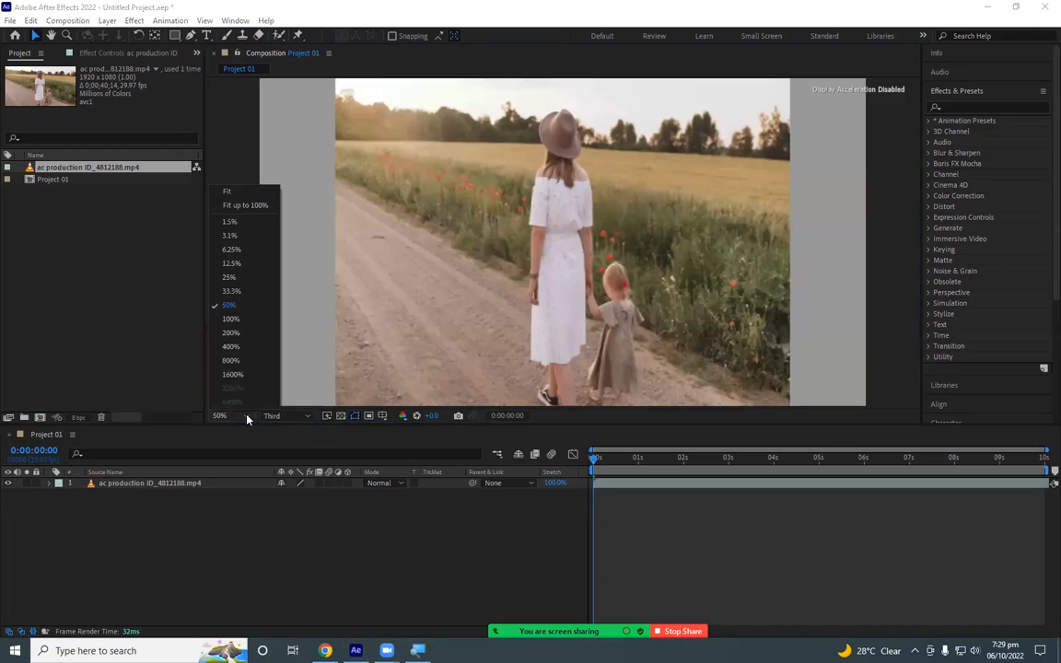
click(235, 209)
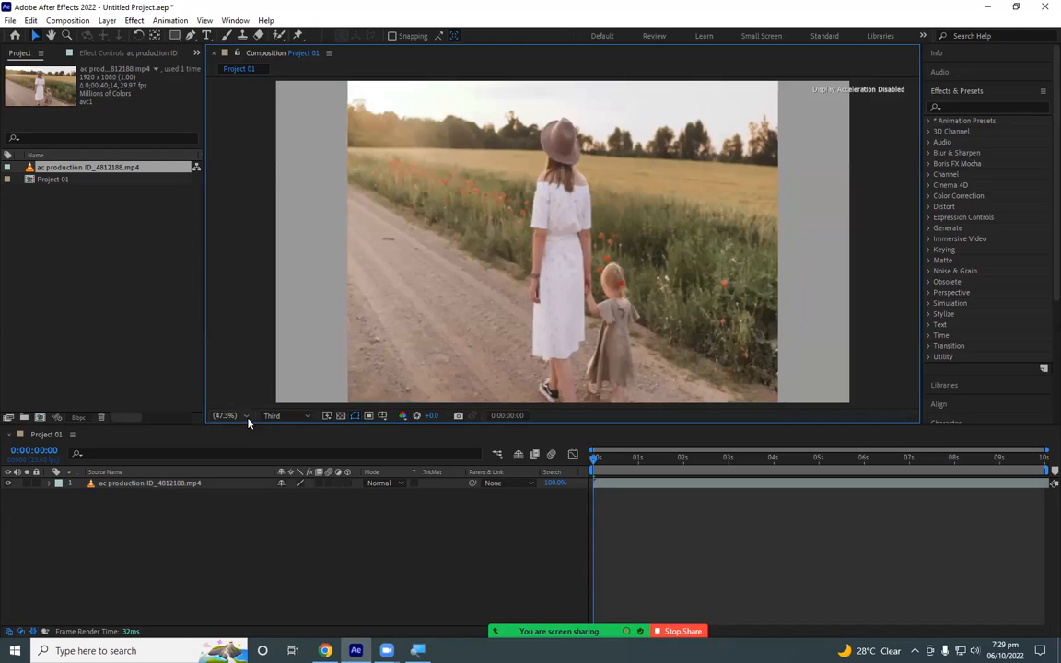
click(246, 419)
click(255, 193)
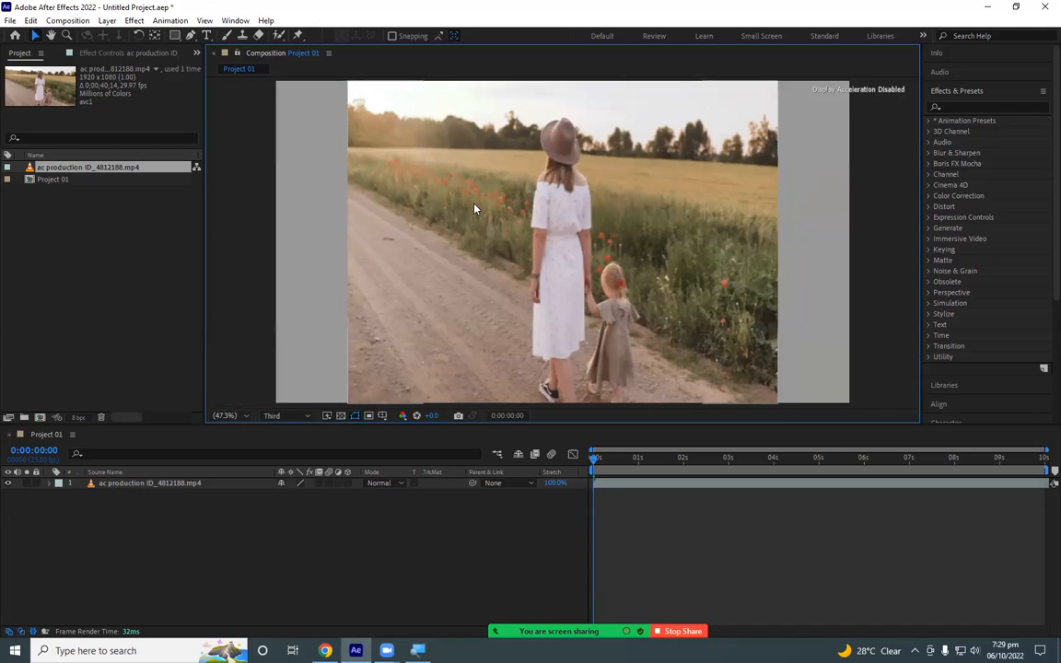
- Select the video in the composition view and review the available preview resolution options
click(427, 183)
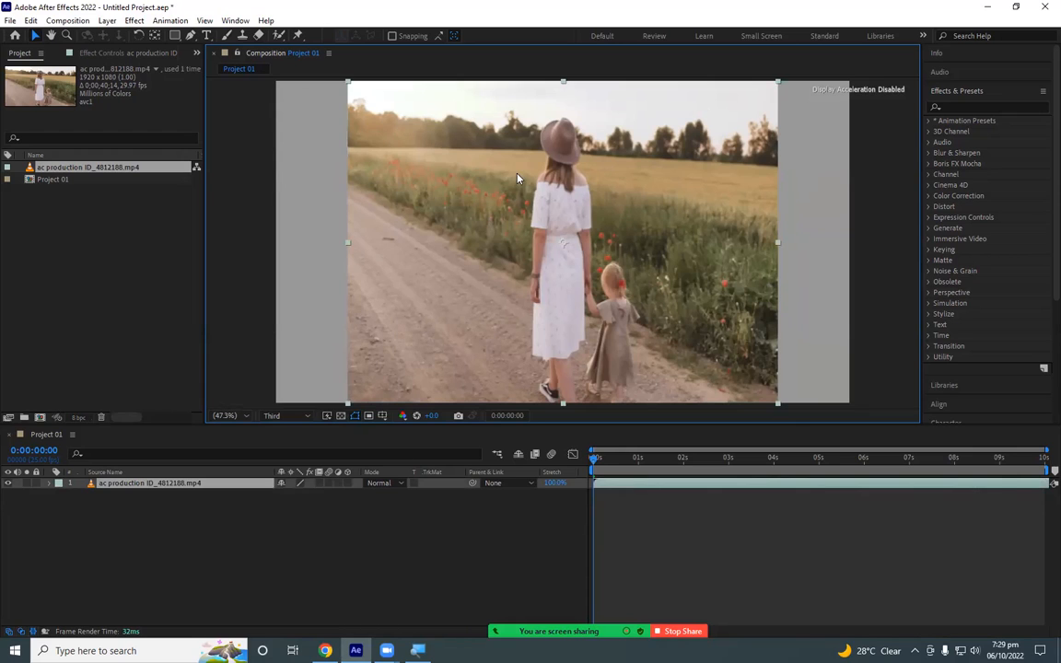
drag(473, 155, 503, 166)
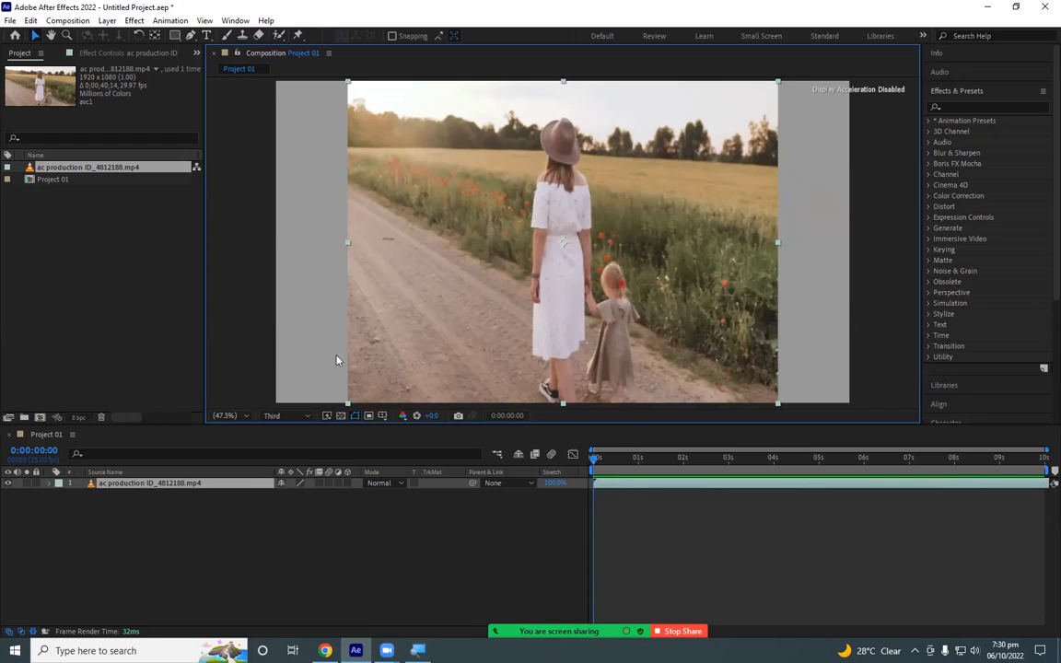
click(307, 417)
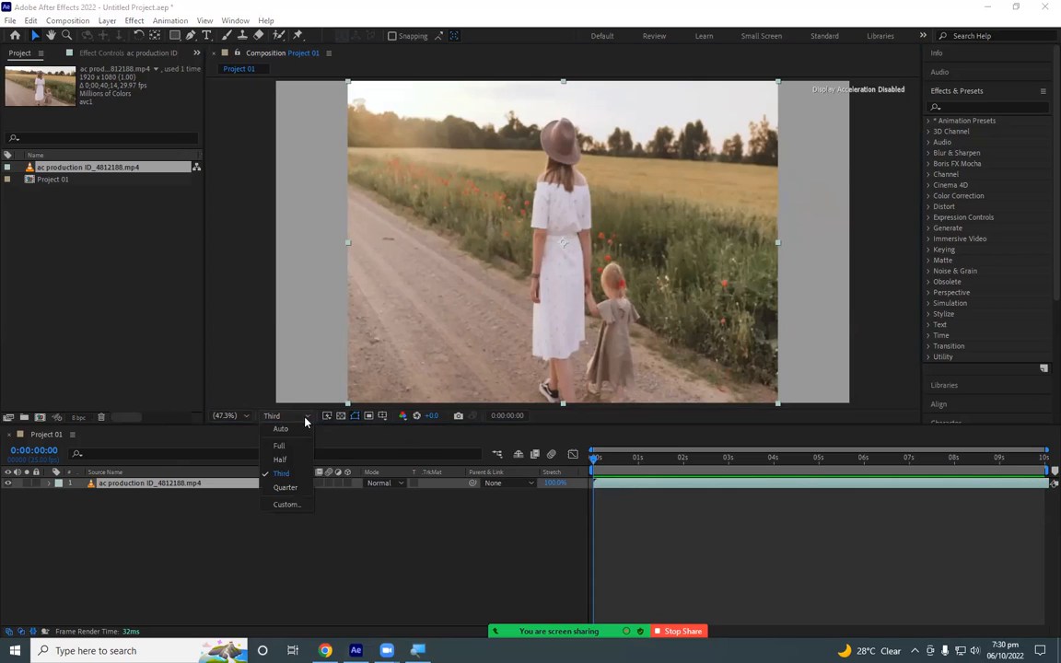
click(307, 420)
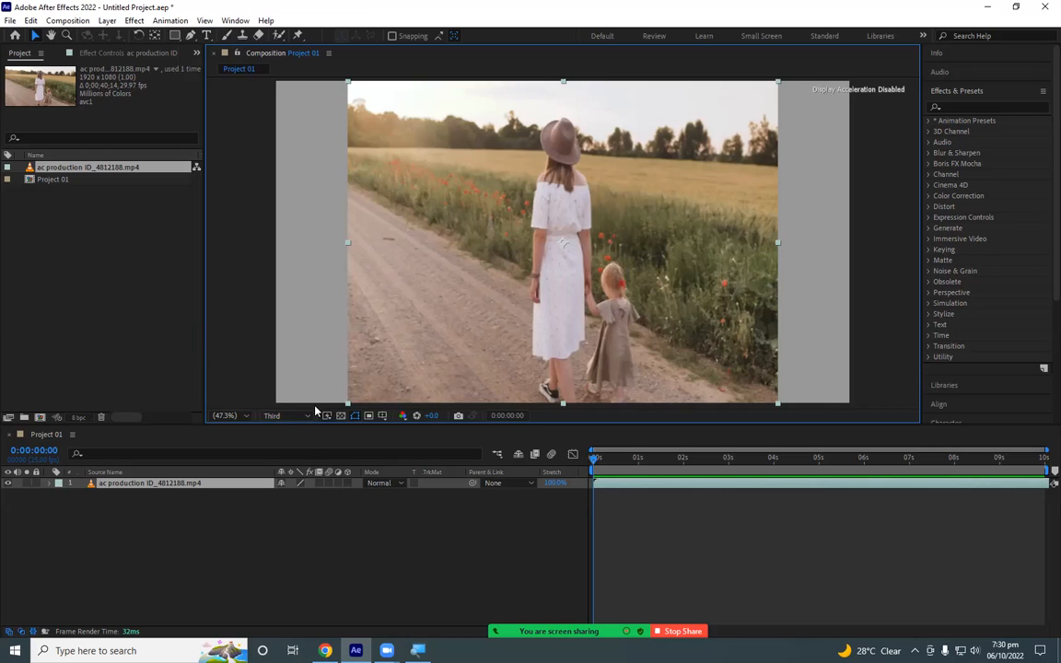
- Switch the composition's preview resolution to Full to compare image quality, and return it to Third
click(307, 416)
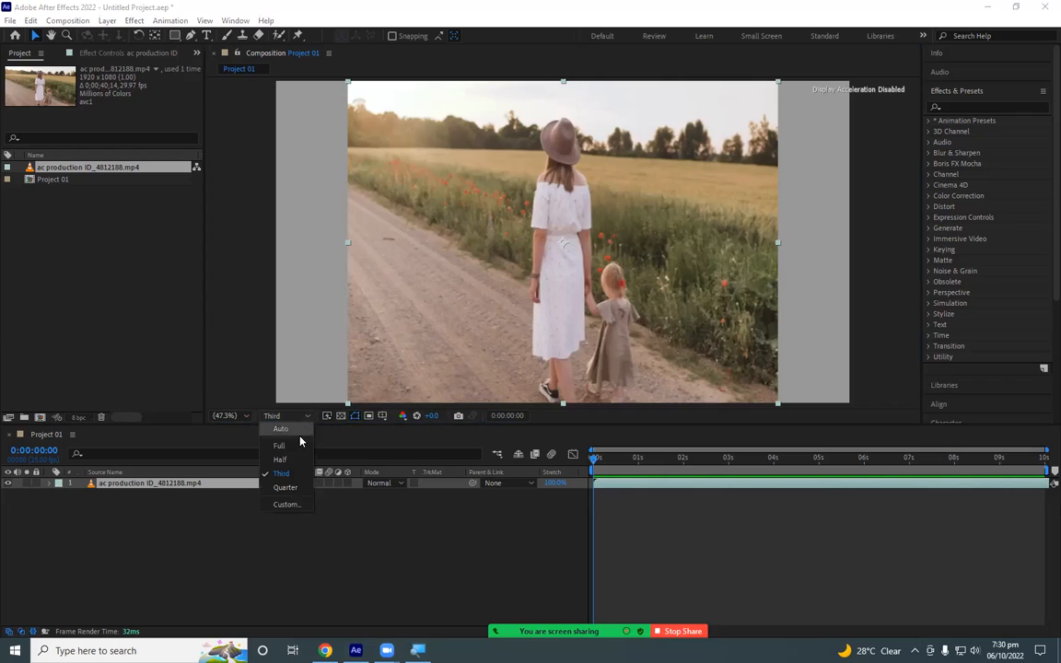
click(298, 445)
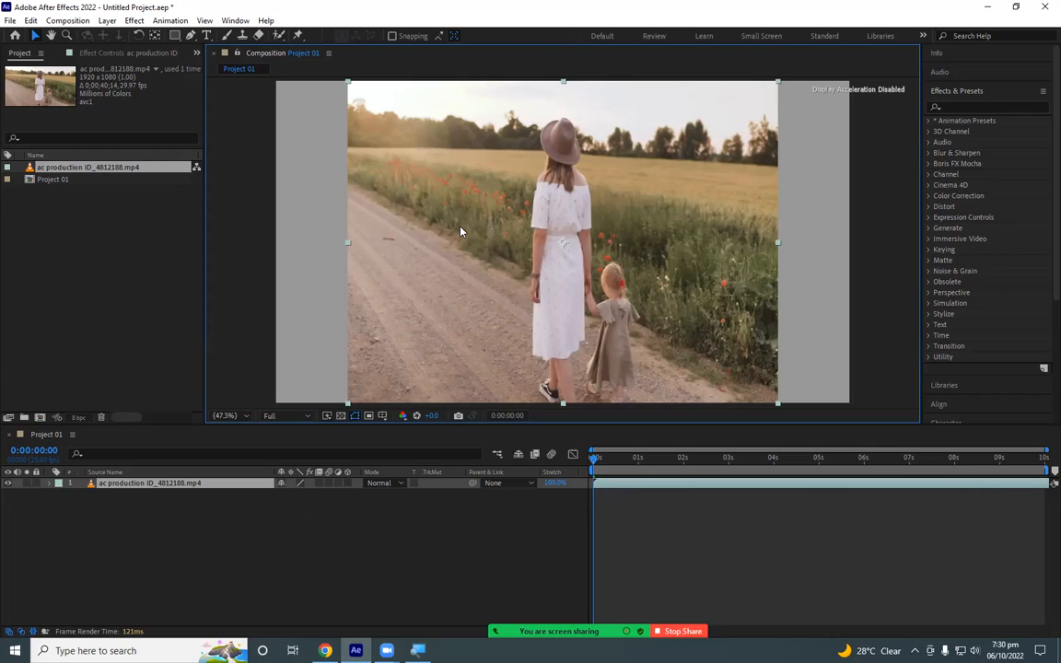
click(306, 416)
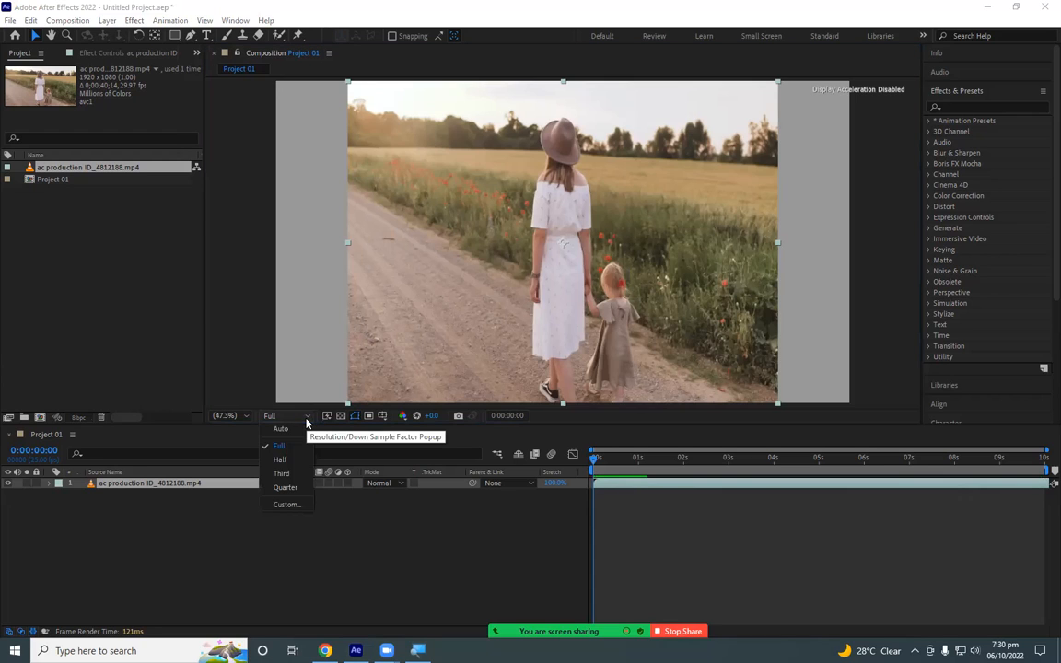
click(281, 473)
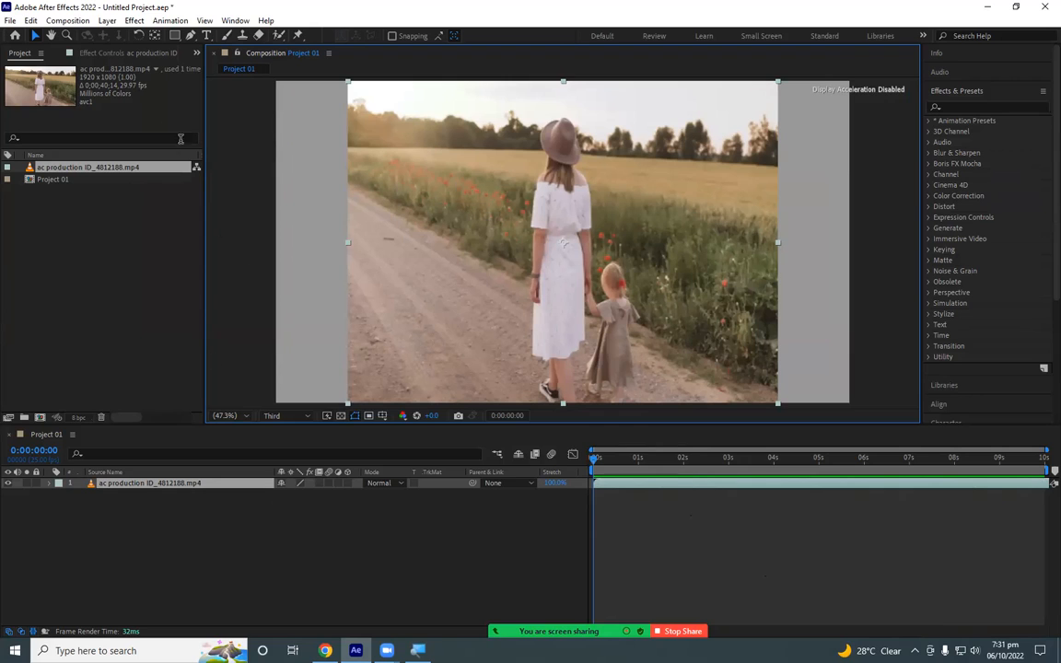
- Change the Project 01 duration to 30 seconds in the composition settings and apply it
click(70, 21)
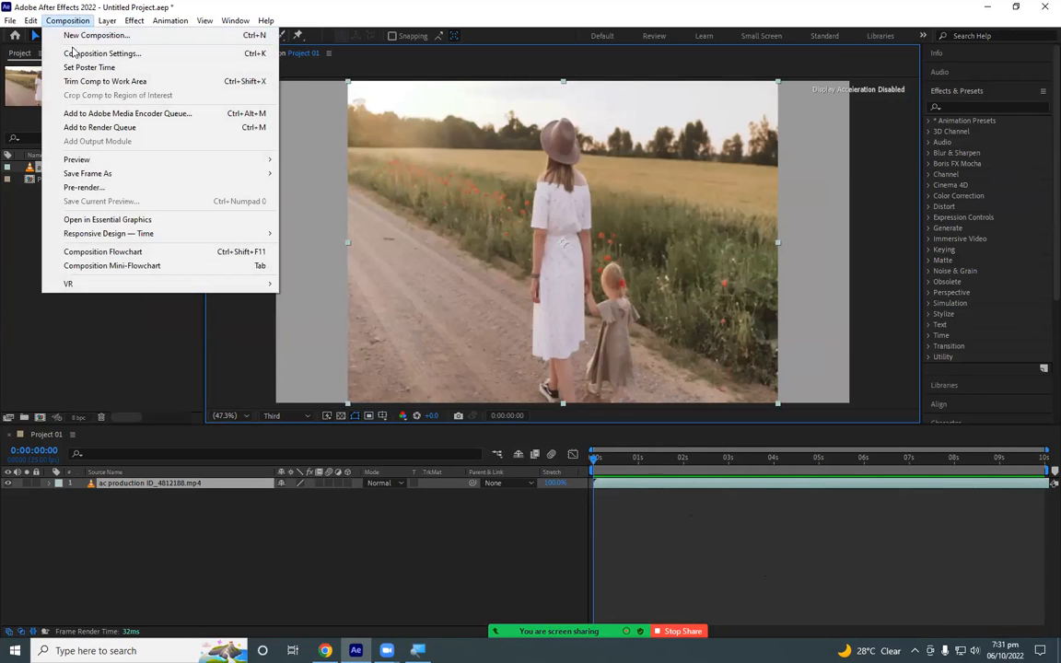
click(142, 54)
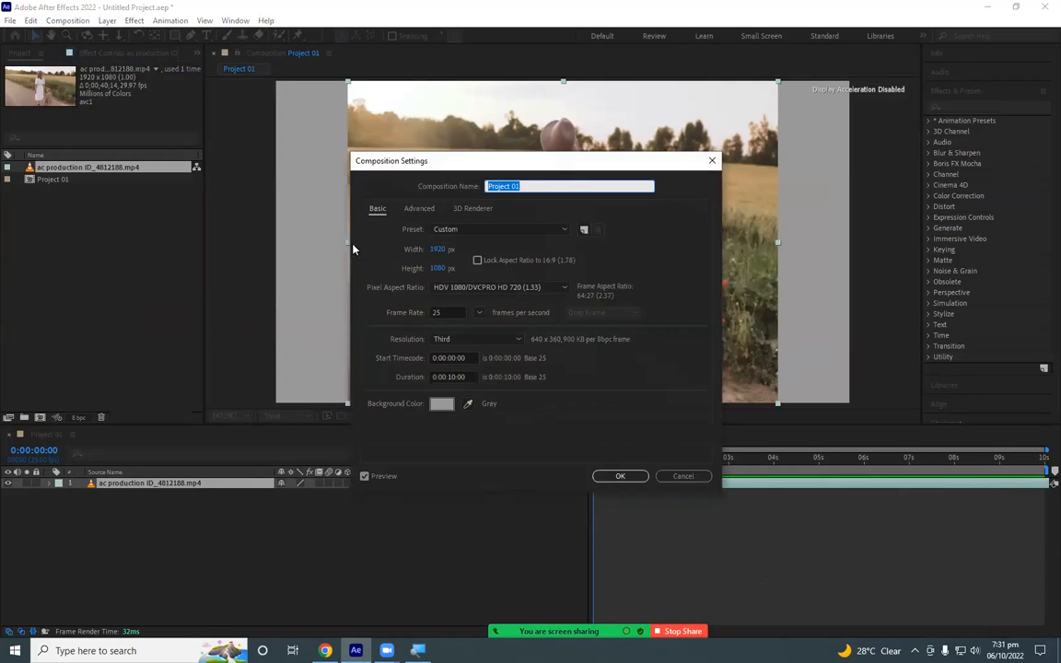
click(452, 378)
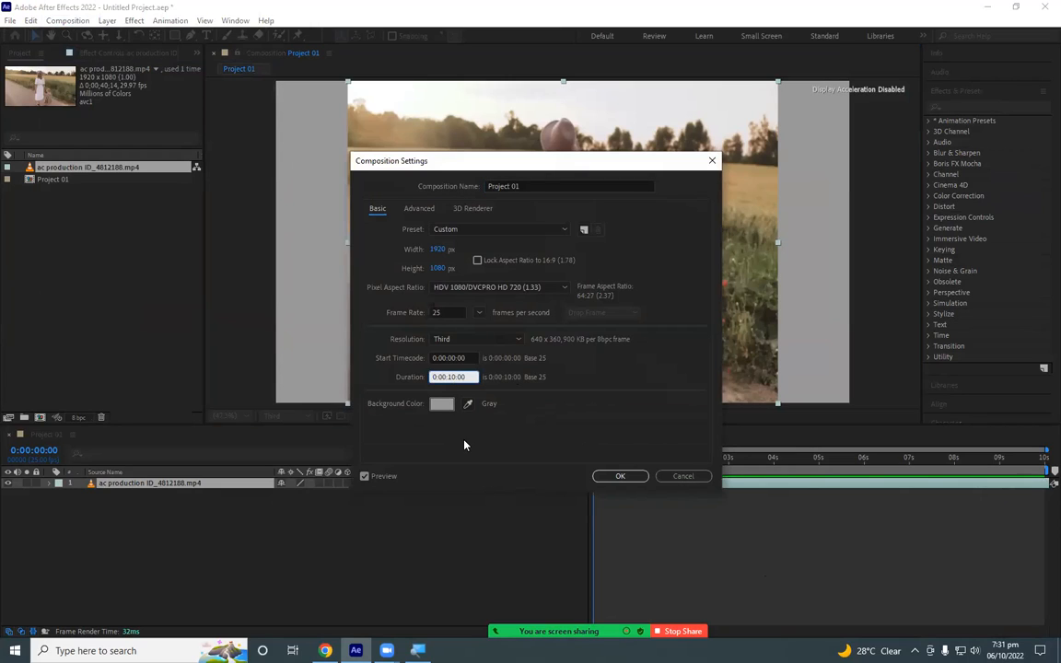
key(BackSpace)
text(3)
click(620, 475)
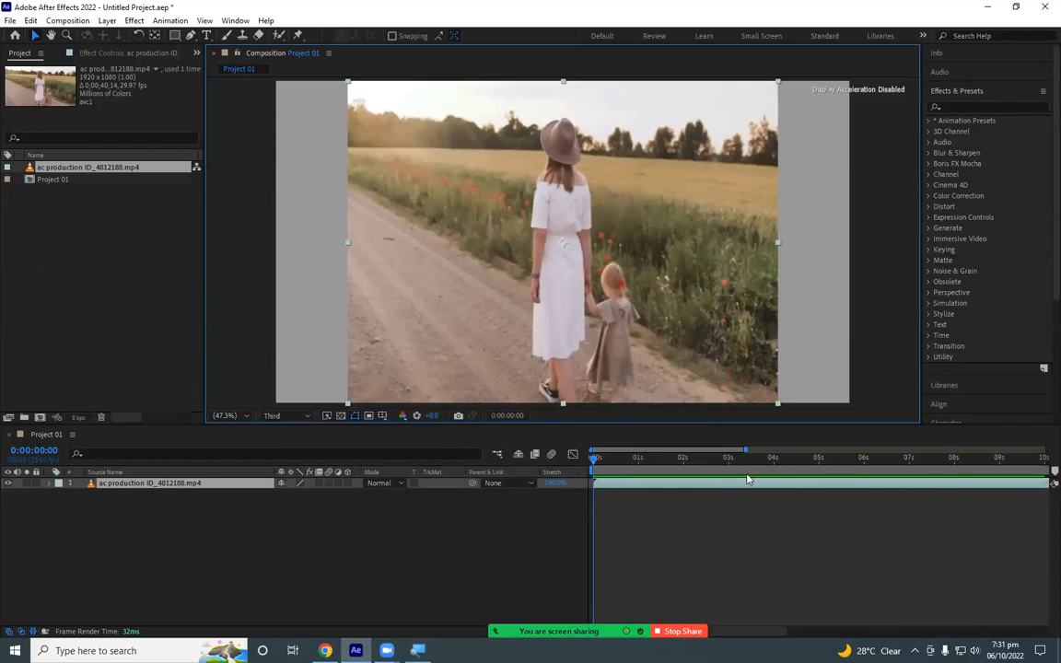
- Undo the composition duration change after widening the visible time range, and return the playhead to the first frame
drag(746, 451, 922, 450)
drag(1019, 460, 543, 480)
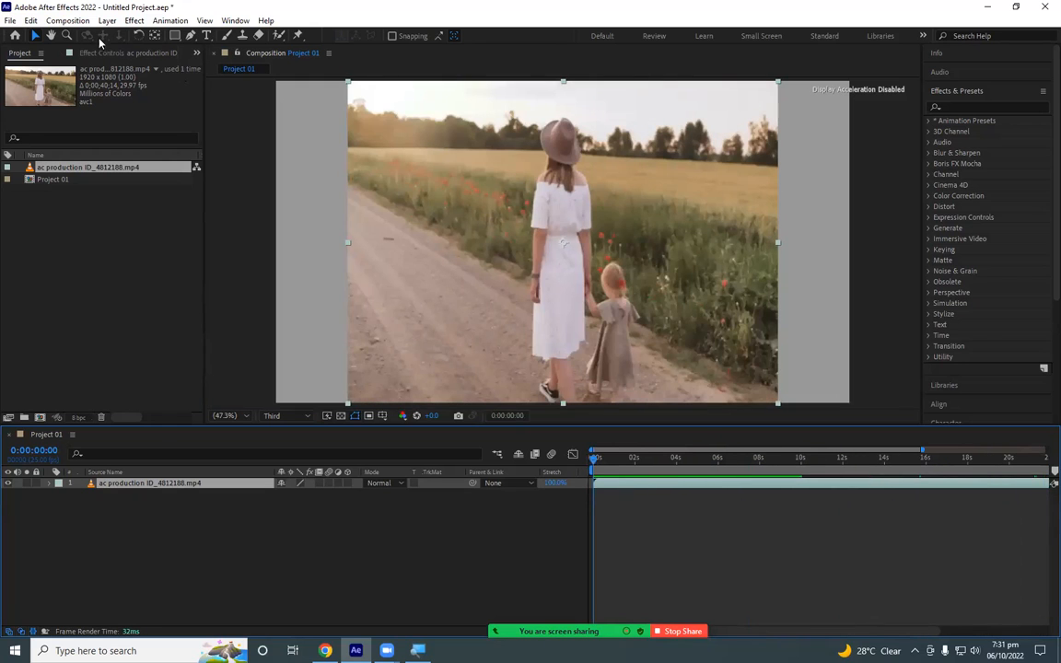
key(ctrl+z)
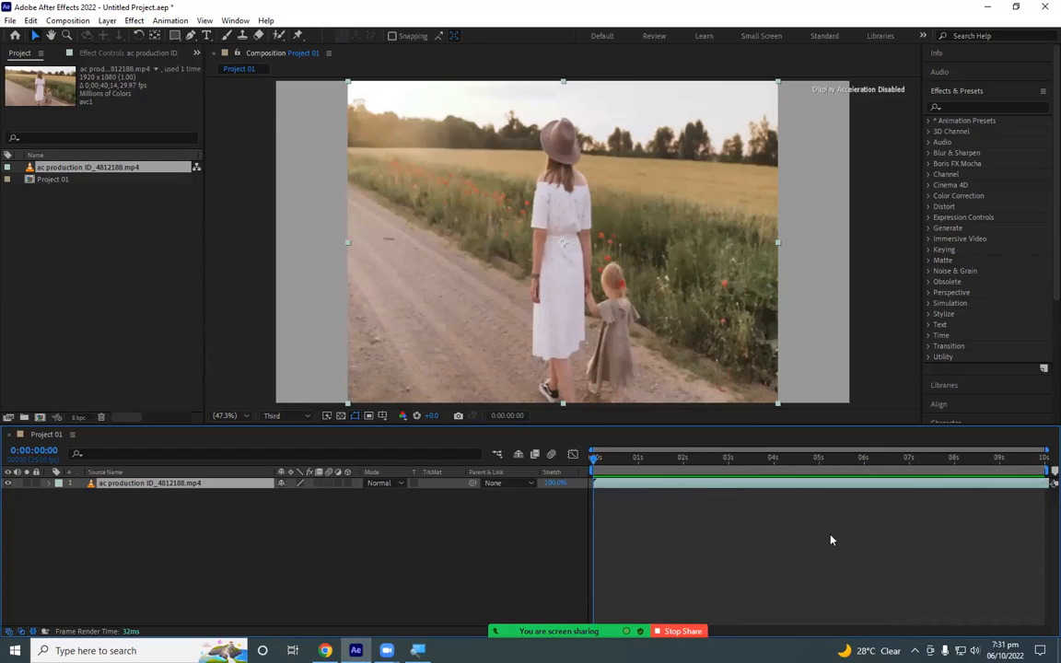
drag(1024, 460, 607, 470)
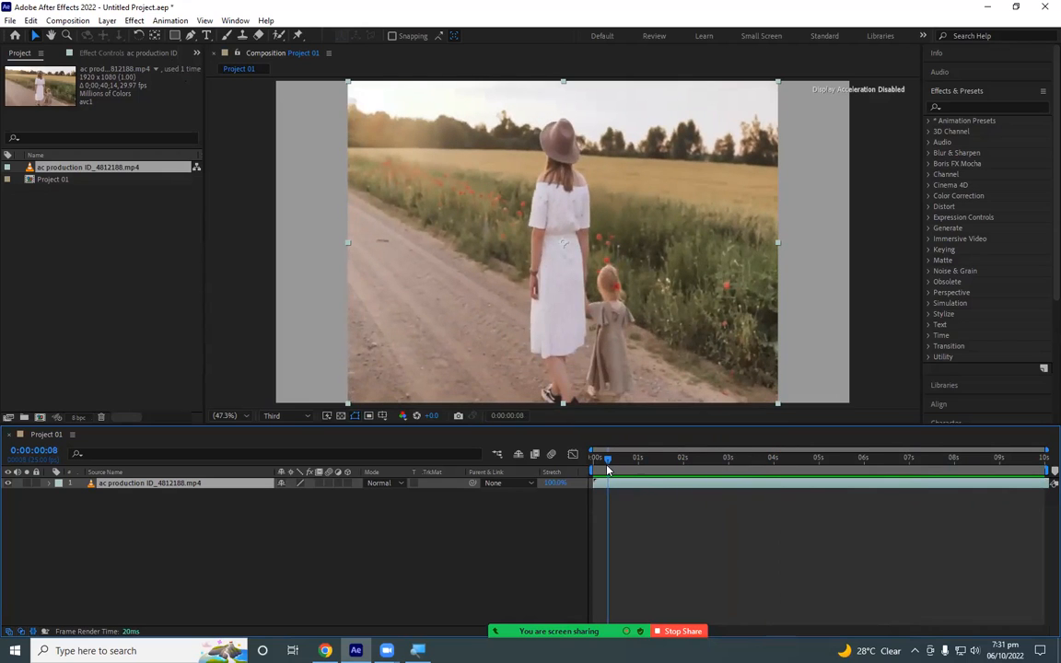
drag(607, 470, 553, 475)
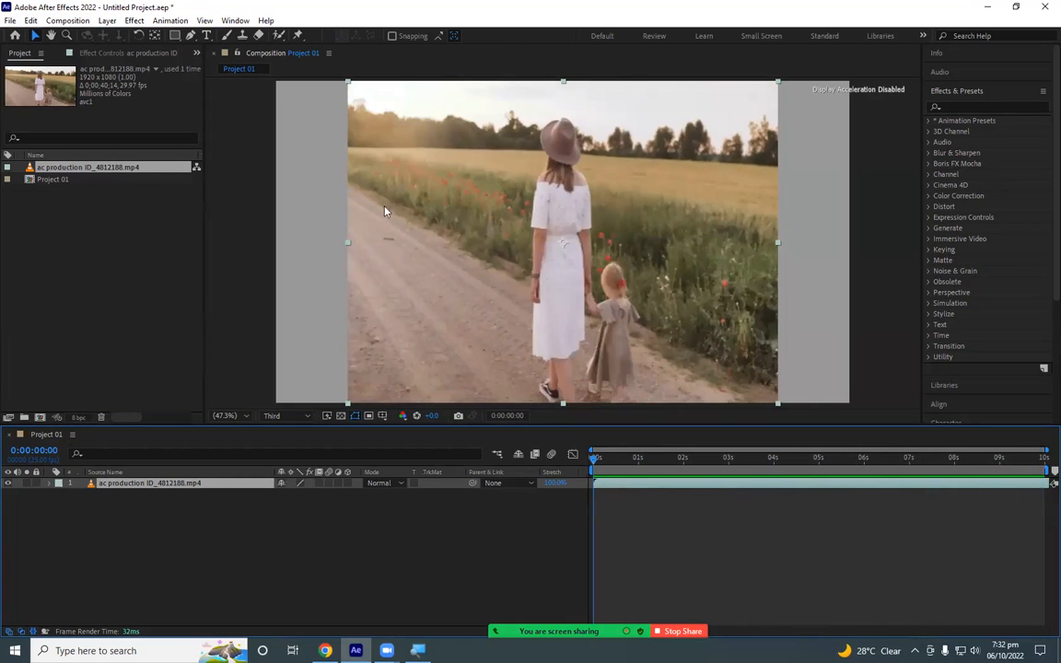
- Set the Project 01 duration to 0:00:30:00 in the composition settings
click(77, 24)
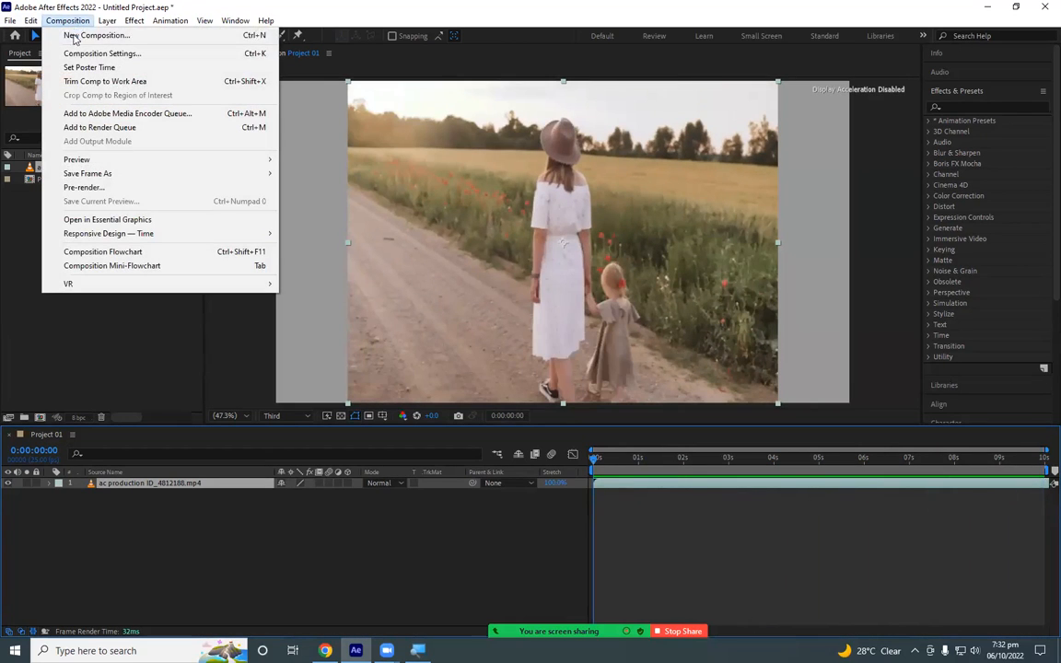
click(192, 58)
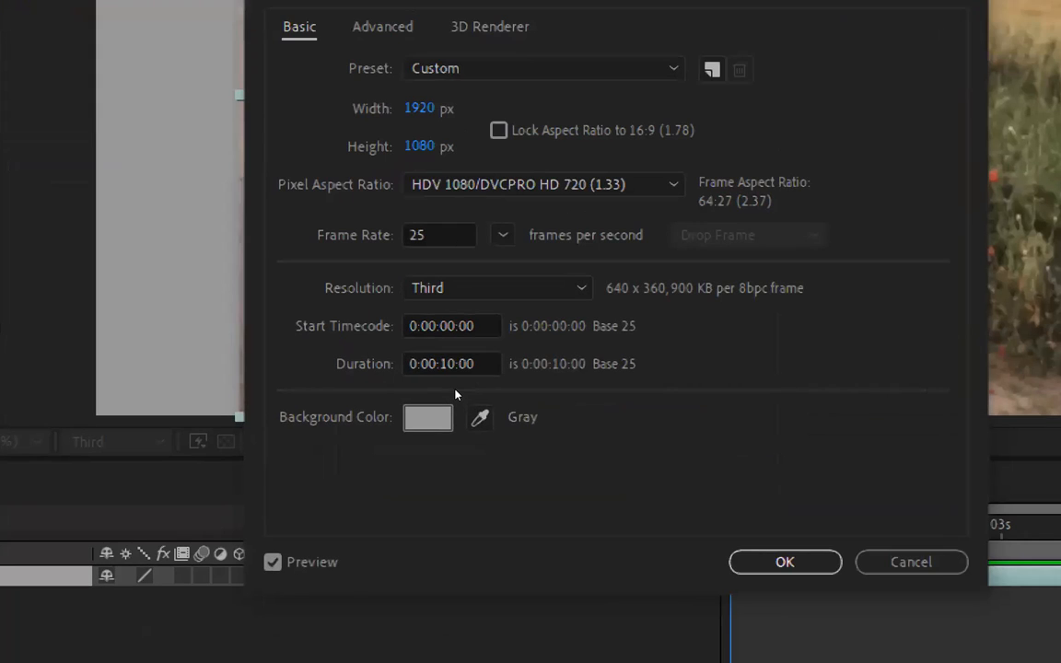
click(463, 381)
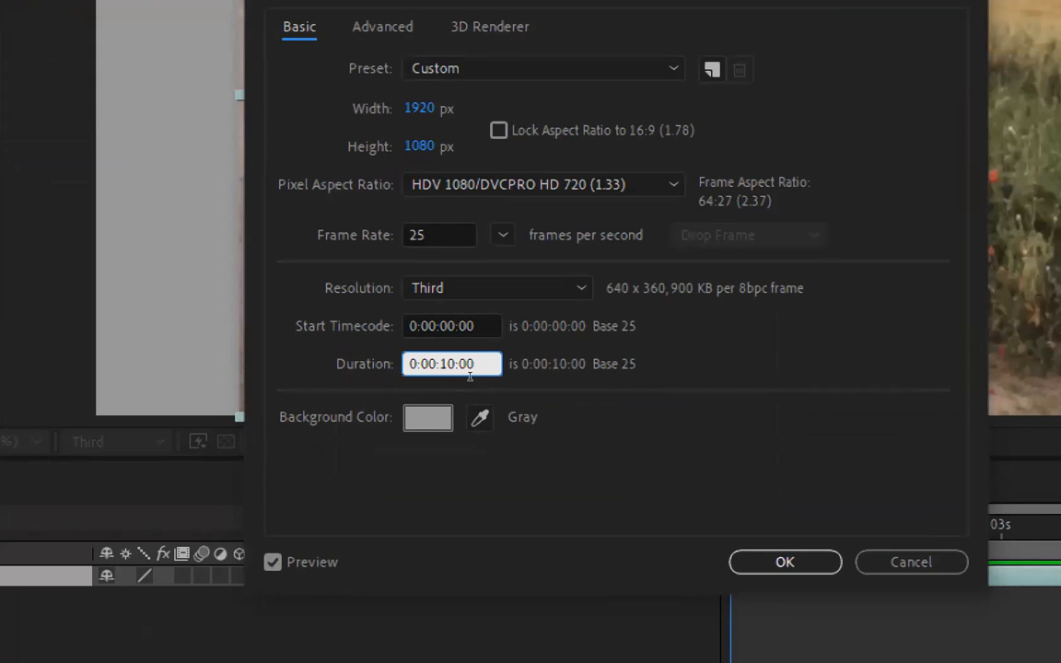
key(shift+Left)
key(shift+Left)
click(450, 364)
key(shift+Left)
key(shift+Left)
text(30)
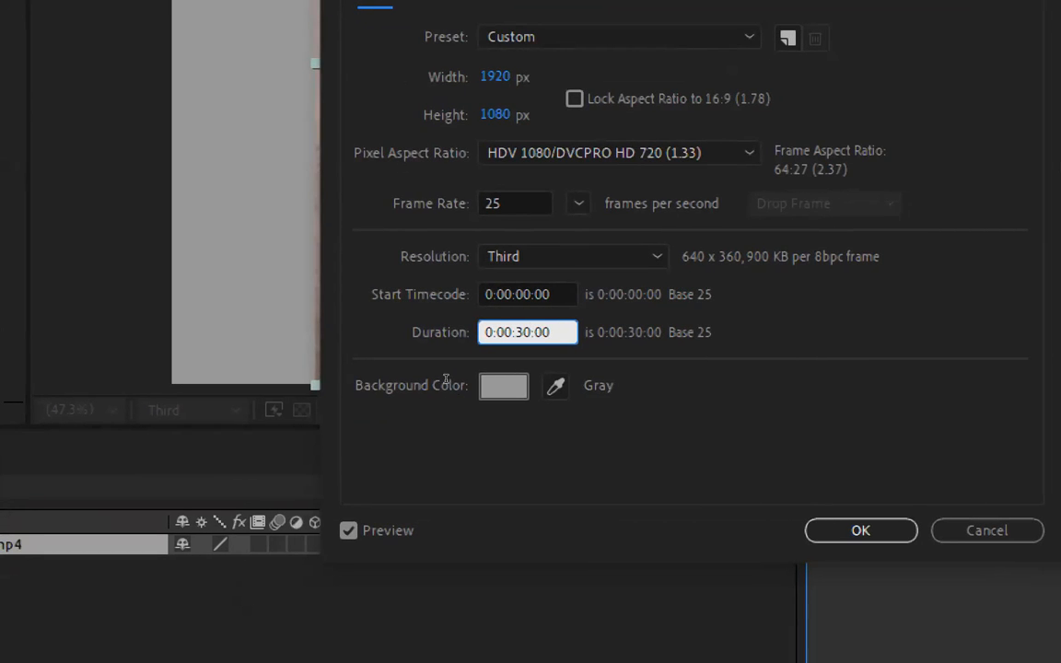
- Highlight the individual time units of the duration timecode one by one and apply the composition settings
drag(514, 333, 498, 332)
key(Left)
key(Left)
key(shift+Left)
click(522, 333)
drag(515, 332, 531, 333)
click(549, 332)
drag(533, 332, 517, 333)
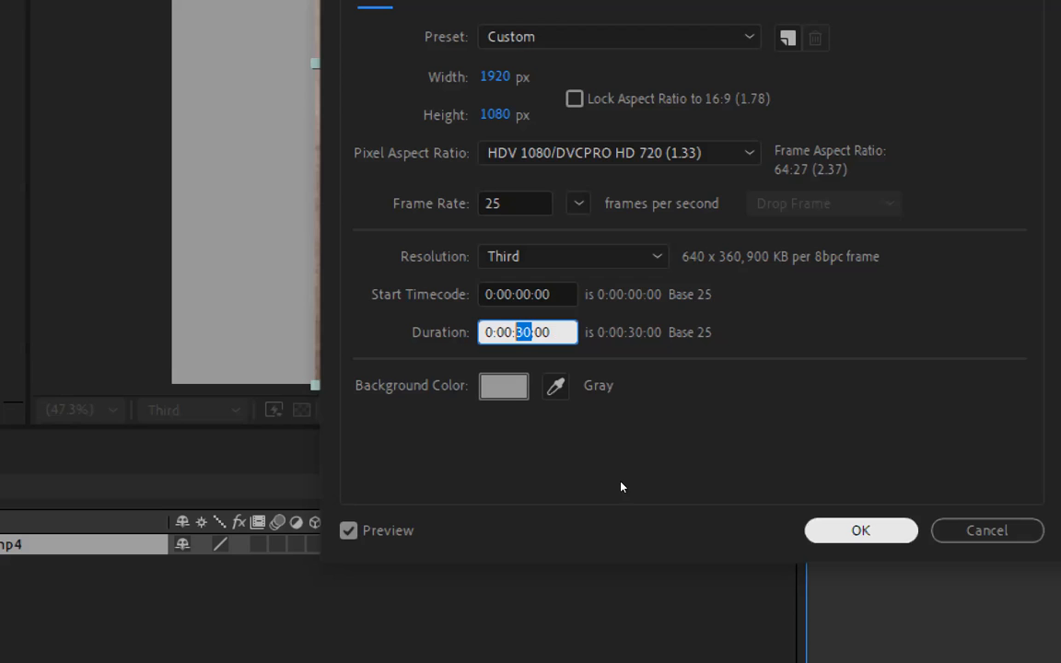
key(Return)
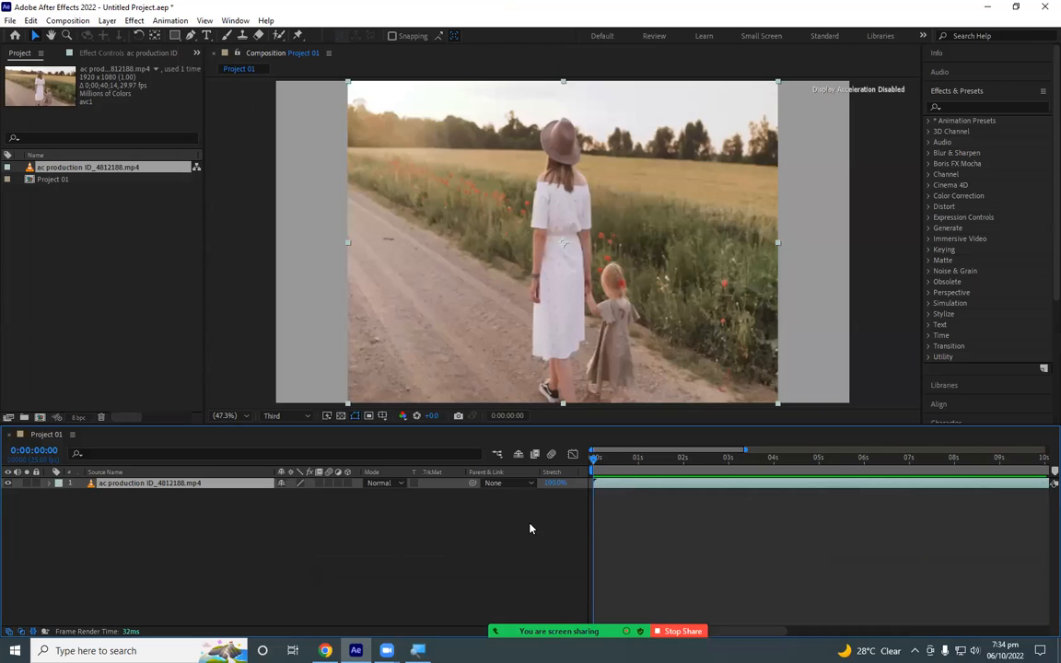
- Reopen the composition settings to verify the duration value and accept them as they are
click(67, 21)
click(104, 55)
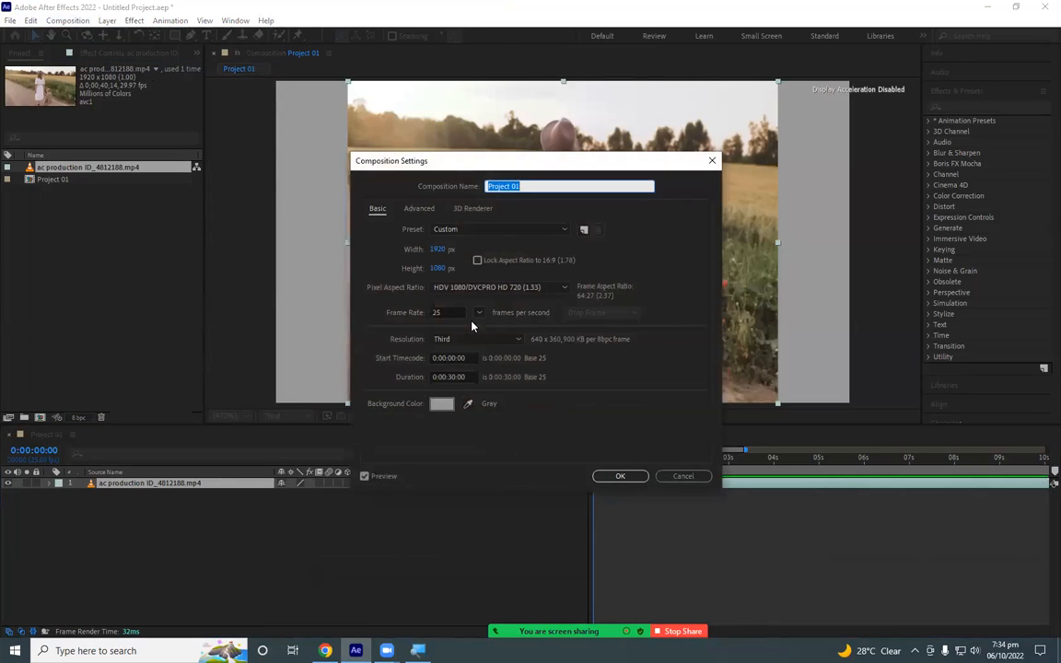
click(452, 377)
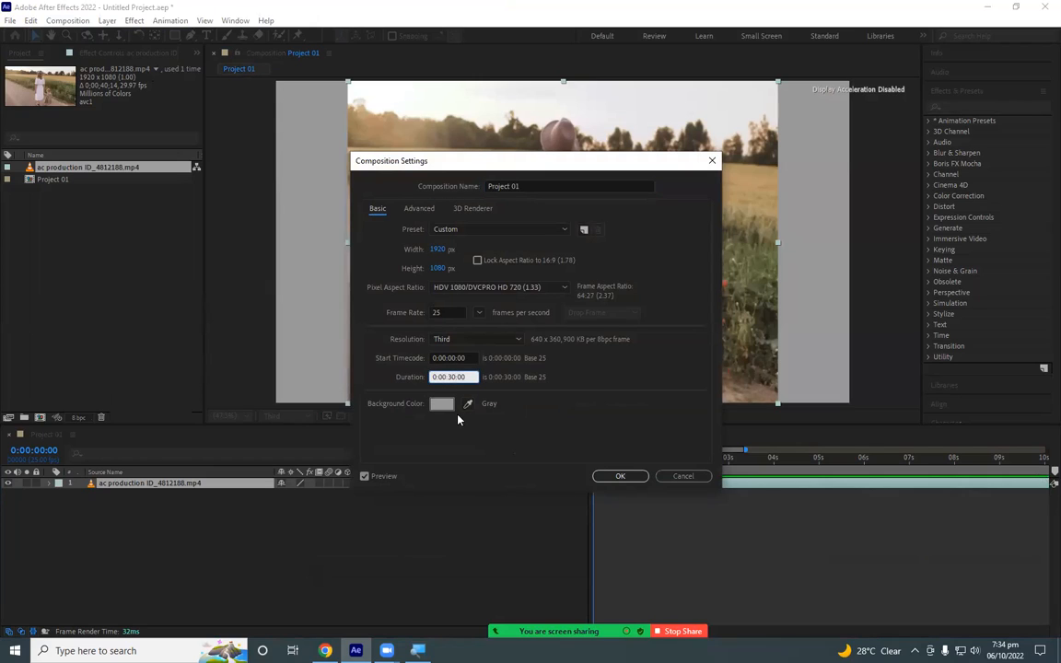
click(638, 476)
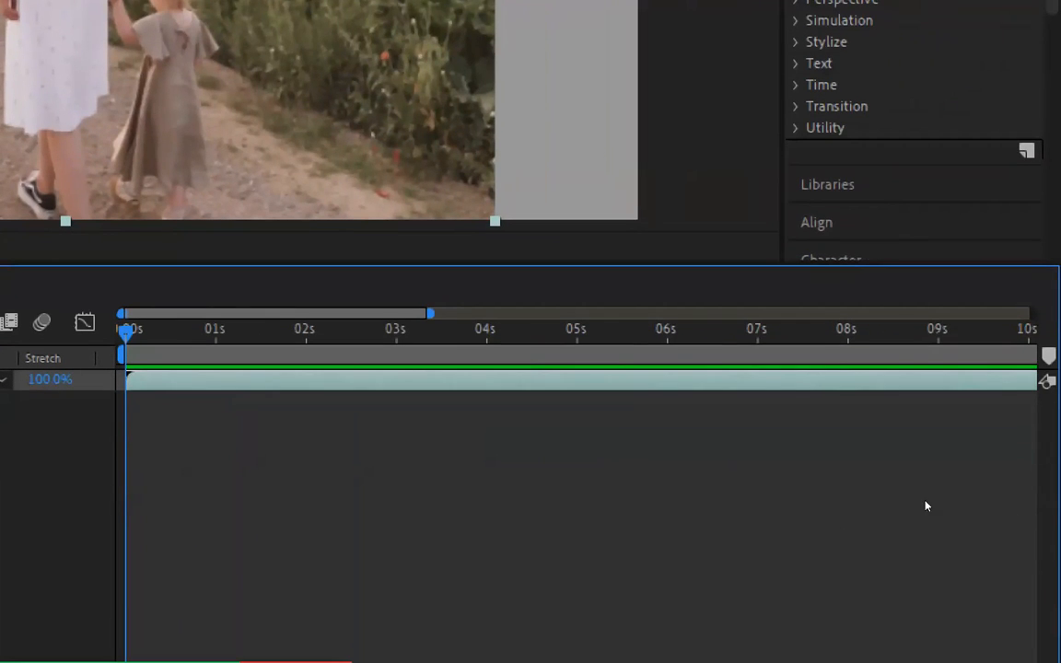
- Preview the composition and expand the timeline's visible range to the full 30 seconds
key(space)
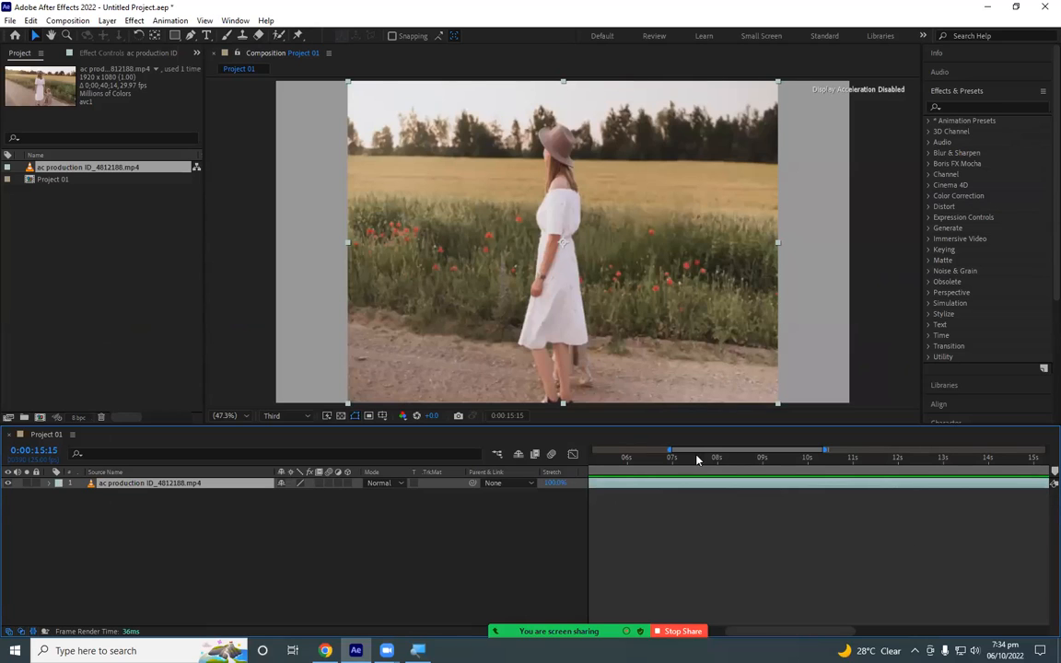
drag(672, 452, 594, 452)
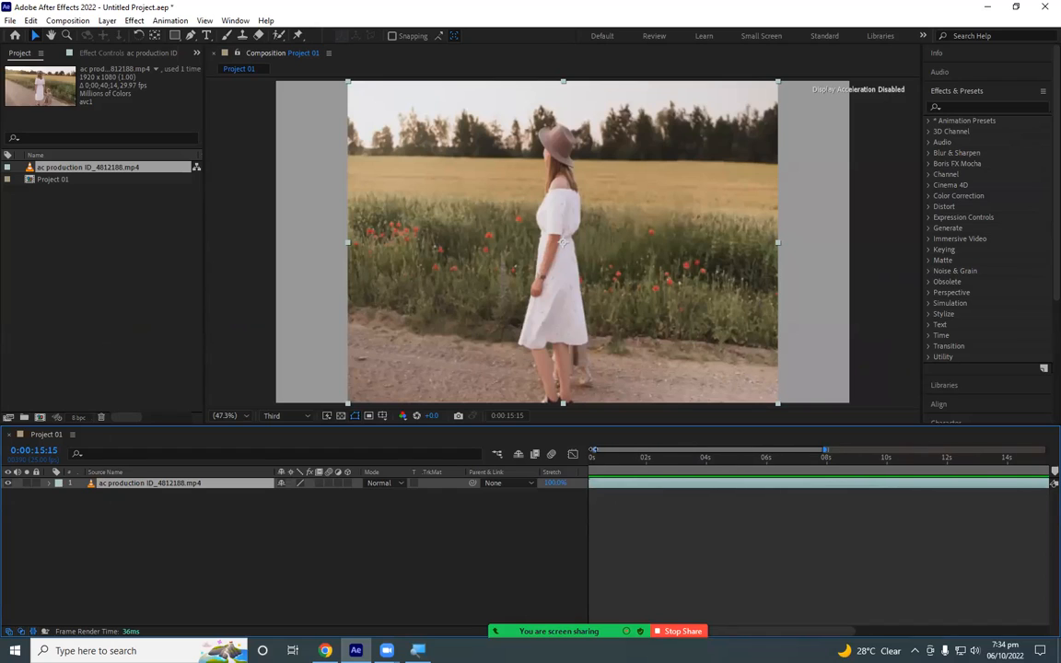
drag(816, 452, 1059, 445)
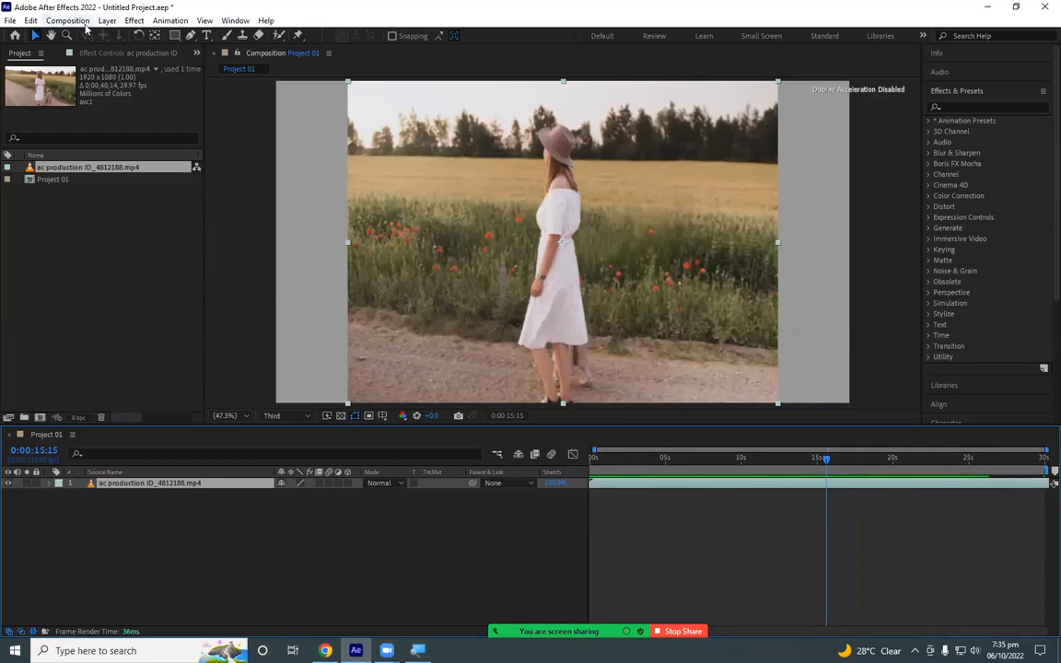
- Compare the duration in the composition settings with the playhead's time at the composition's last frame, leaving the settings unchanged
click(81, 22)
click(96, 57)
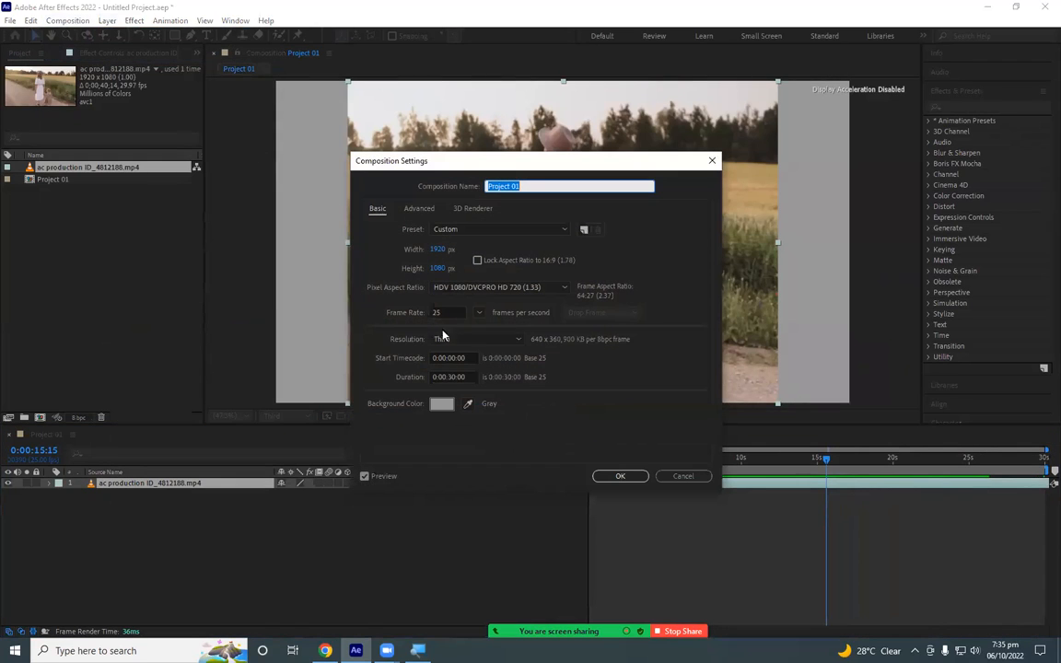
click(683, 477)
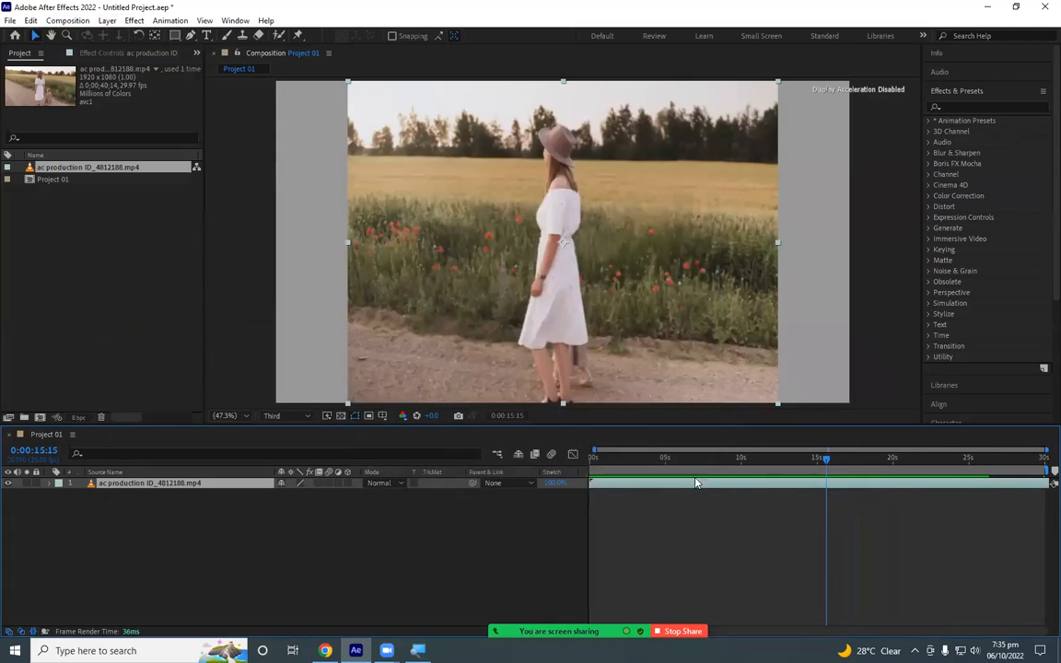
drag(826, 458, 1053, 465)
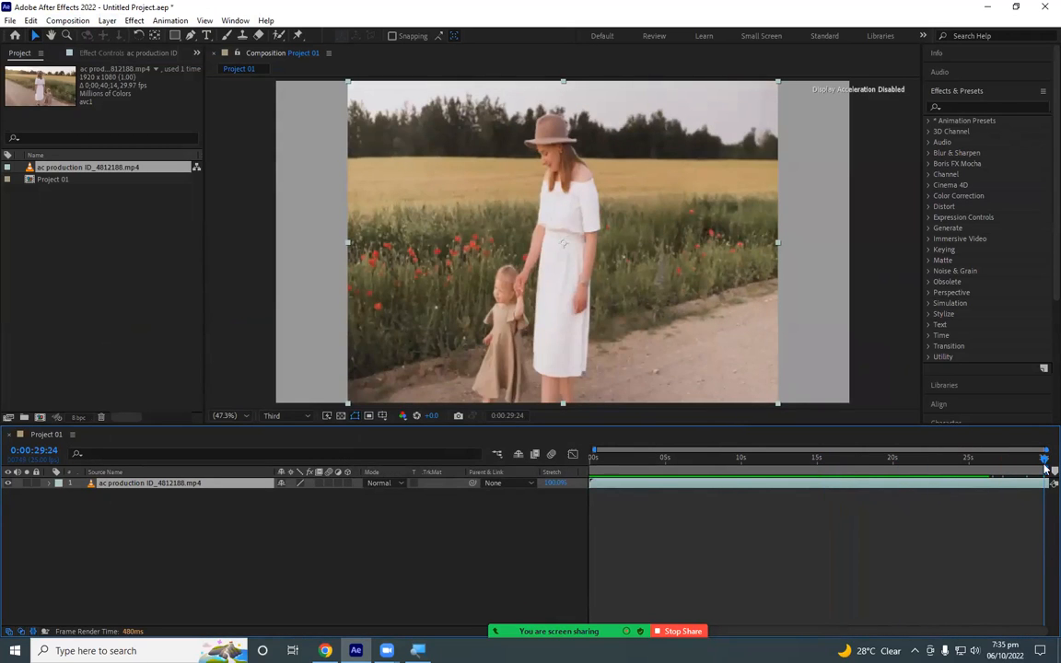
click(70, 20)
click(92, 53)
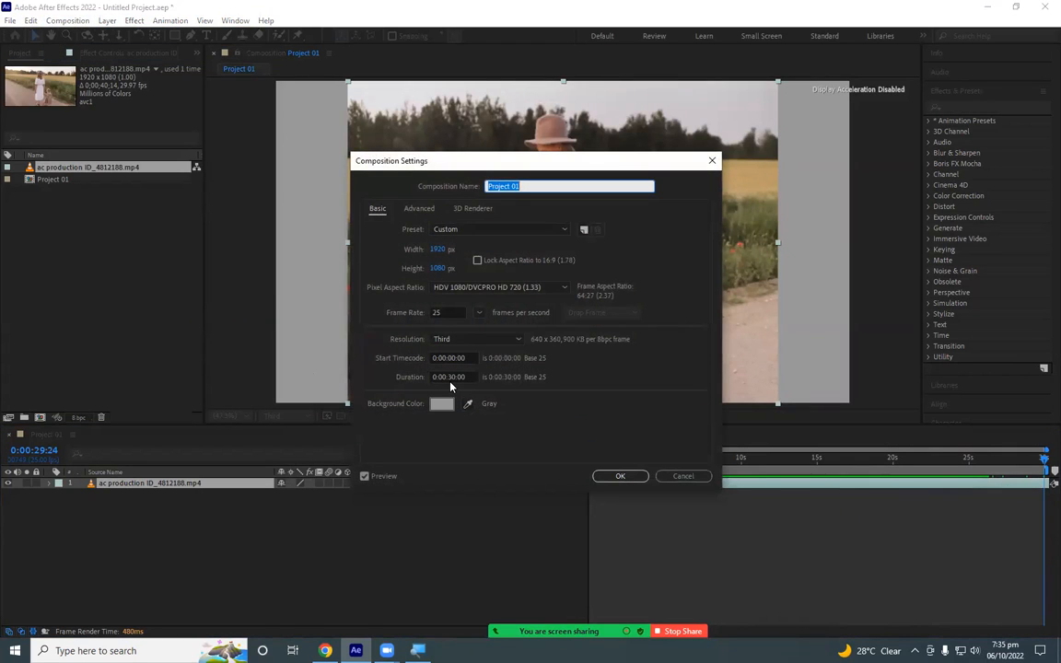
click(677, 478)
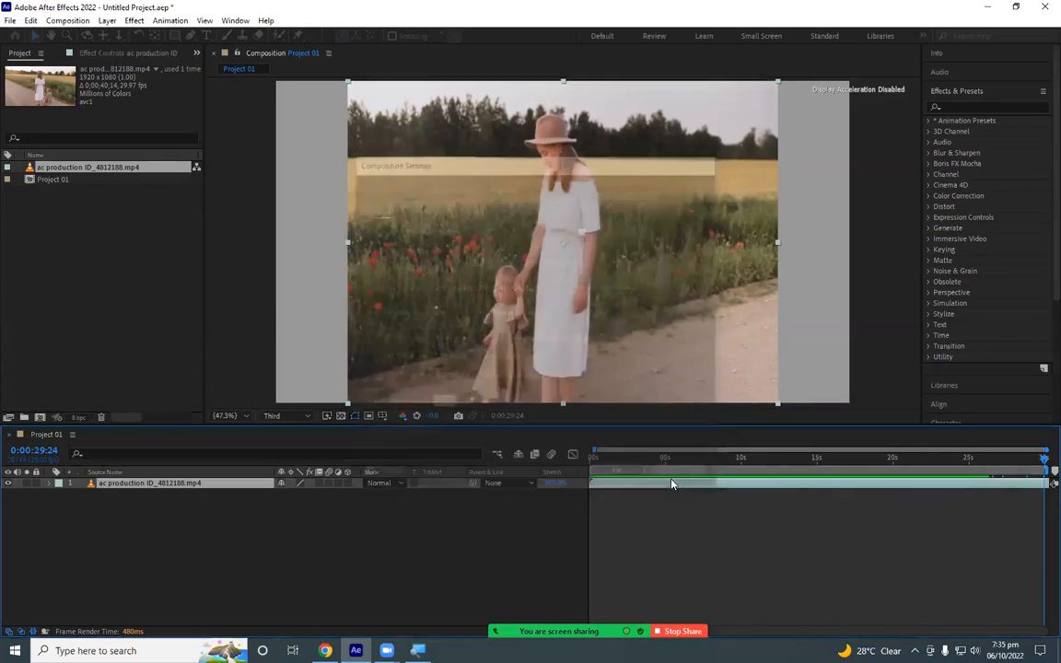
- Scrub through the last few seconds of the timeline and return the playhead to the last frame
drag(1043, 458, 1011, 469)
key(space)
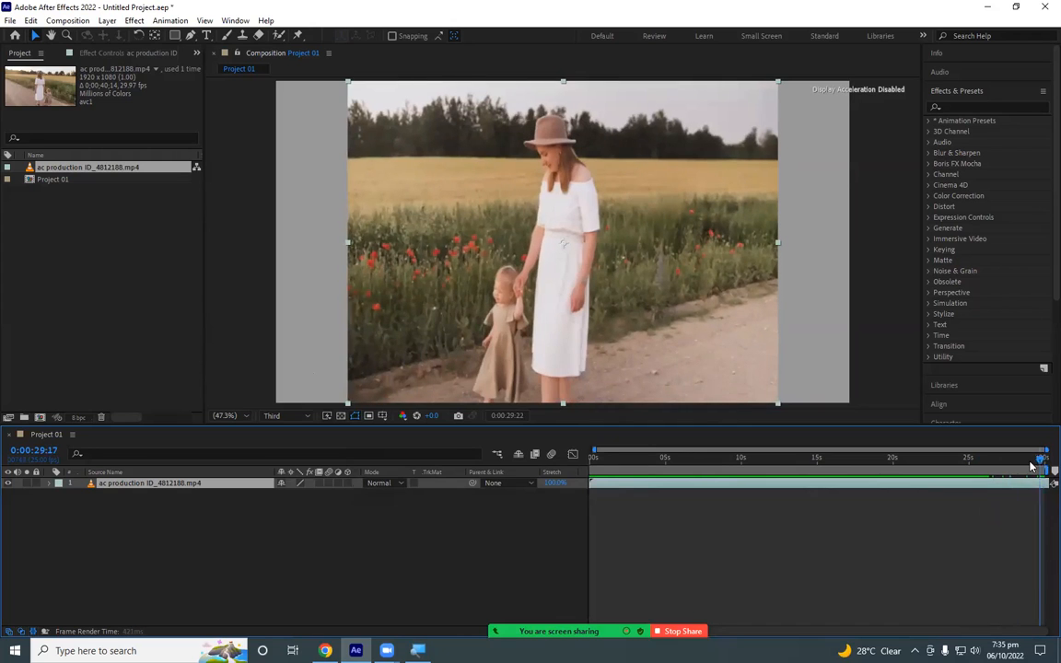
drag(1044, 459, 989, 465)
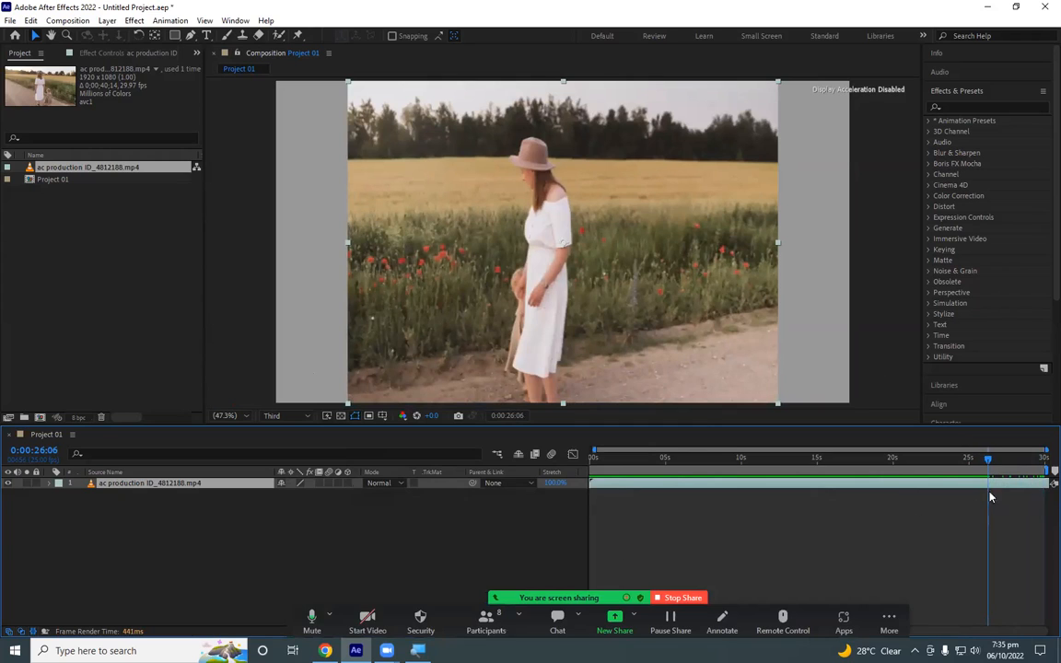
drag(990, 463, 1045, 457)
- Highlight the seconds of the duration in the composition settings for review and cancel the dialog
click(68, 21)
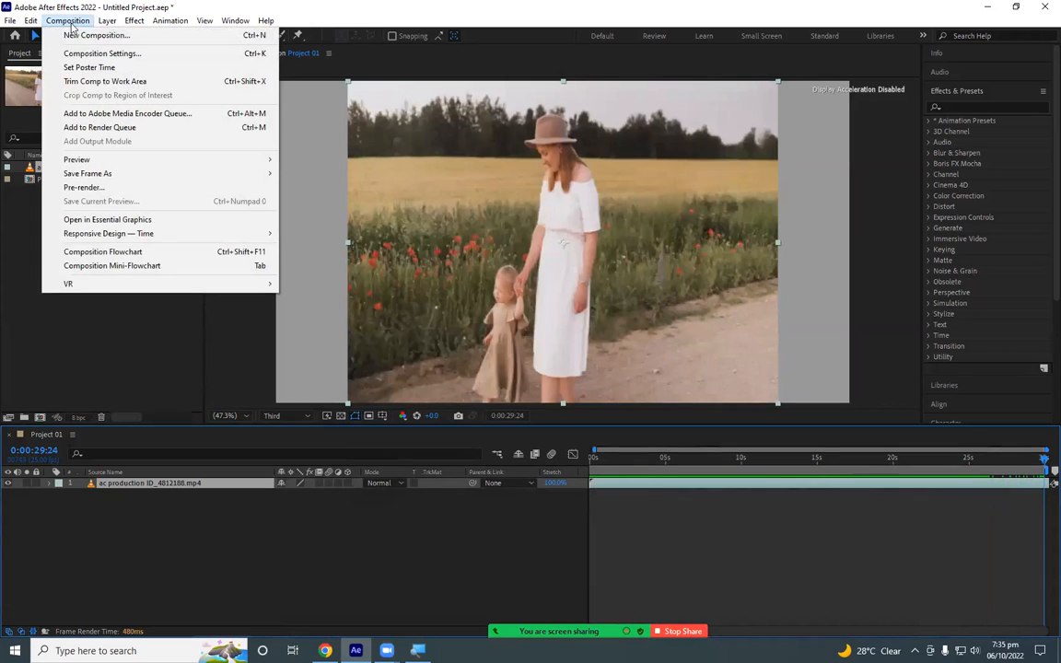
click(84, 54)
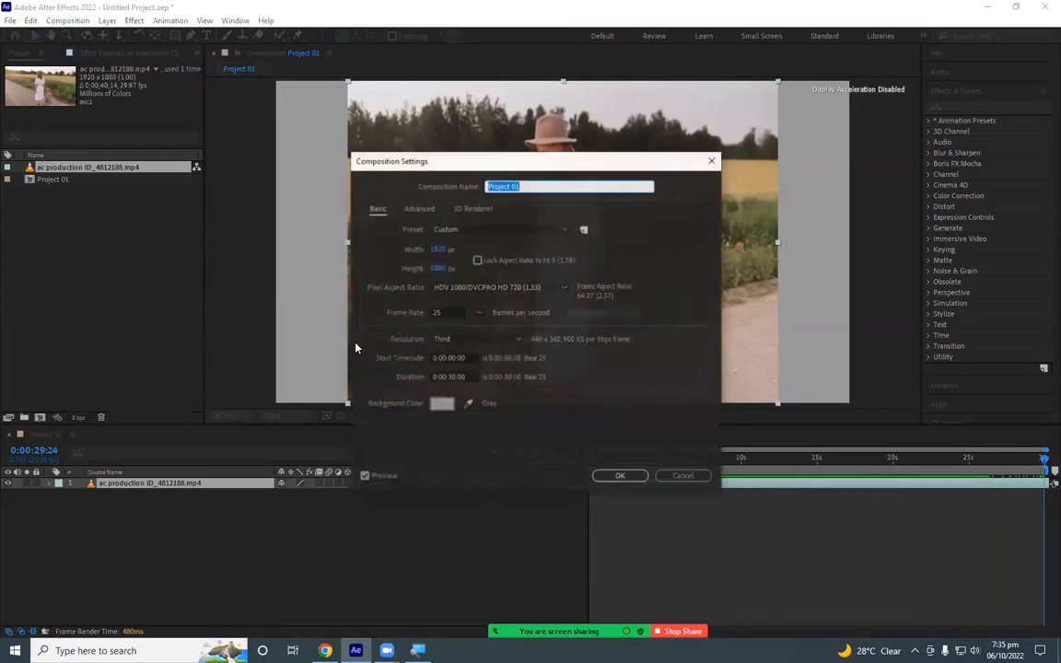
double_click(452, 376)
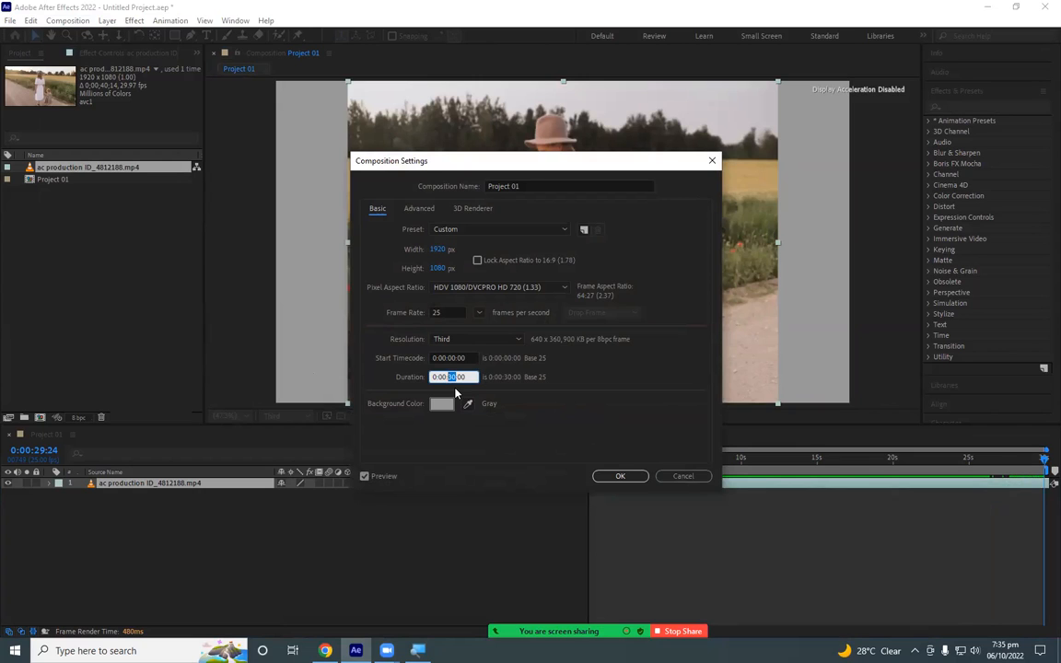
click(685, 477)
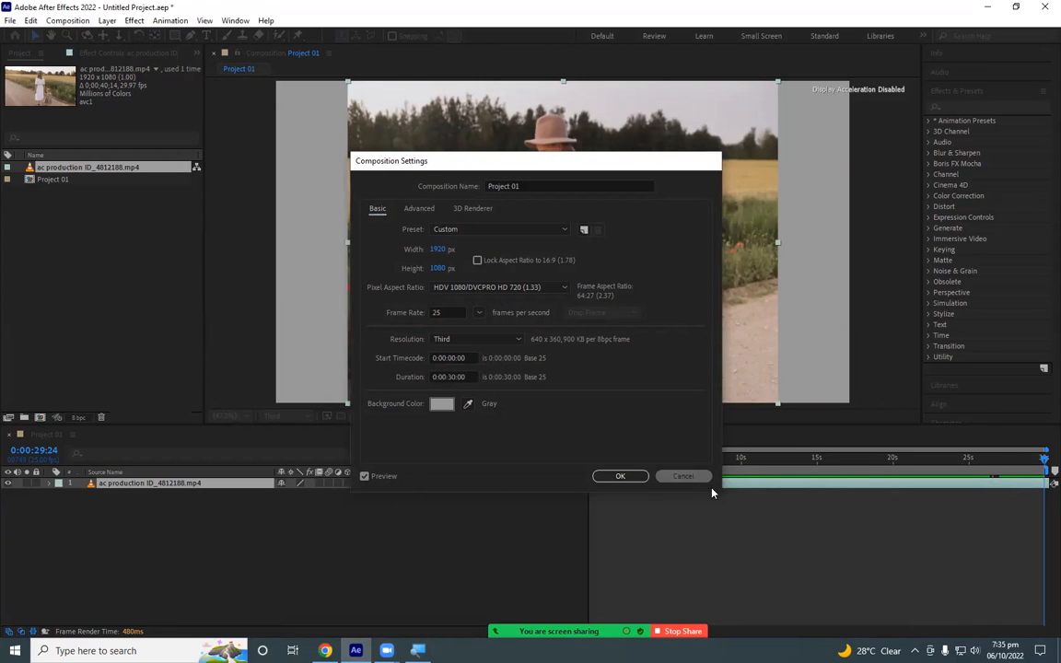
- Set the Project 01 composition's duration to 0:00:40:00 in its composition settings
drag(886, 458, 1046, 459)
click(67, 21)
click(102, 52)
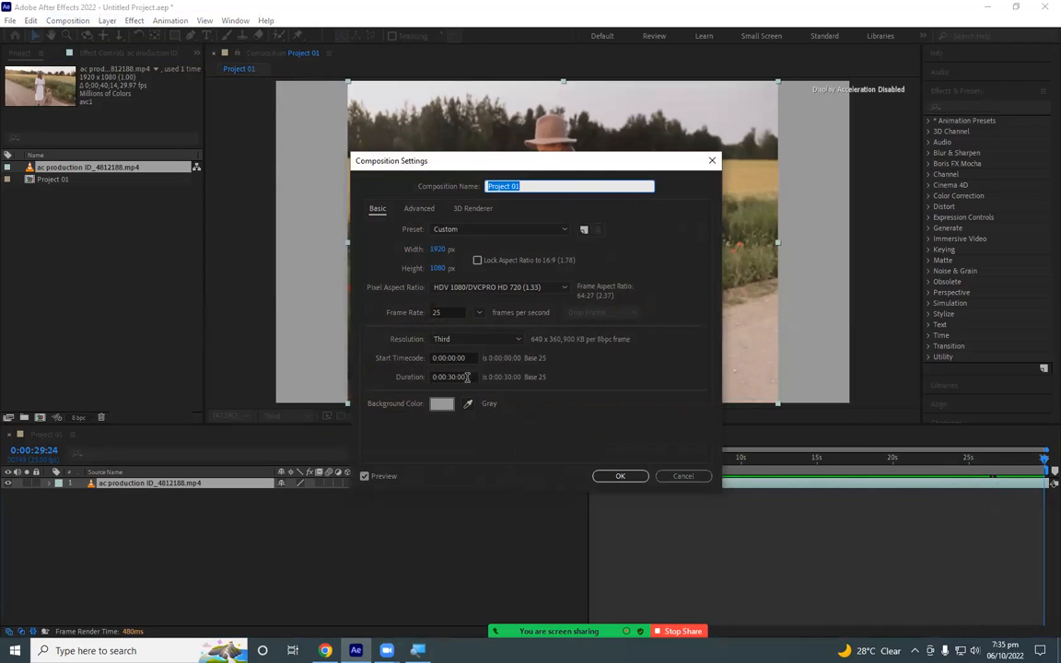
click(467, 377)
key(BackSpace)
text(4)
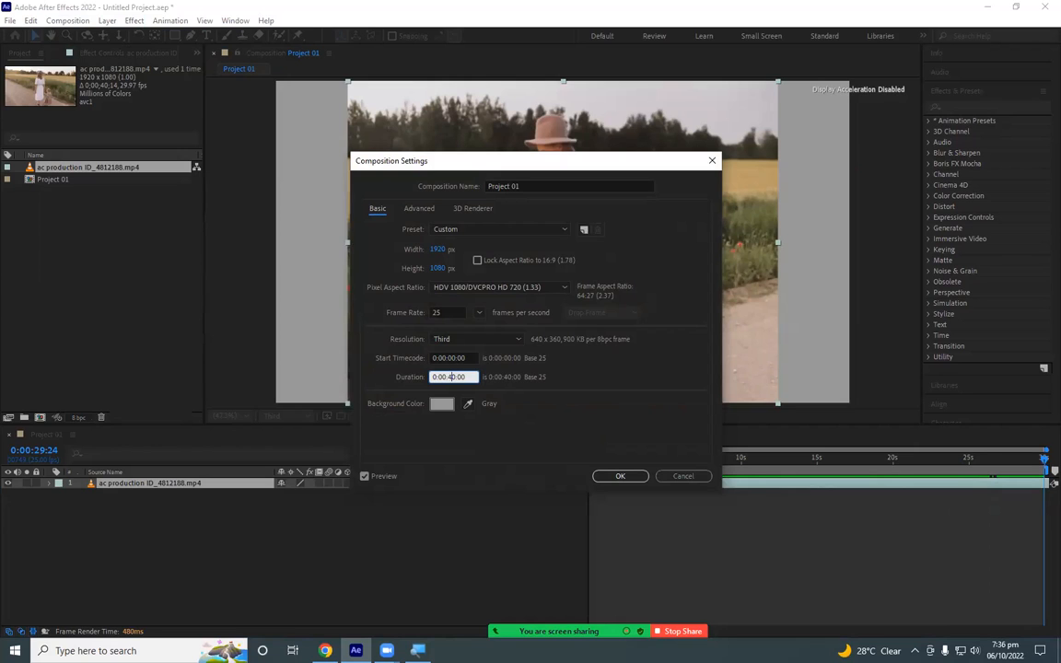
key(Return)
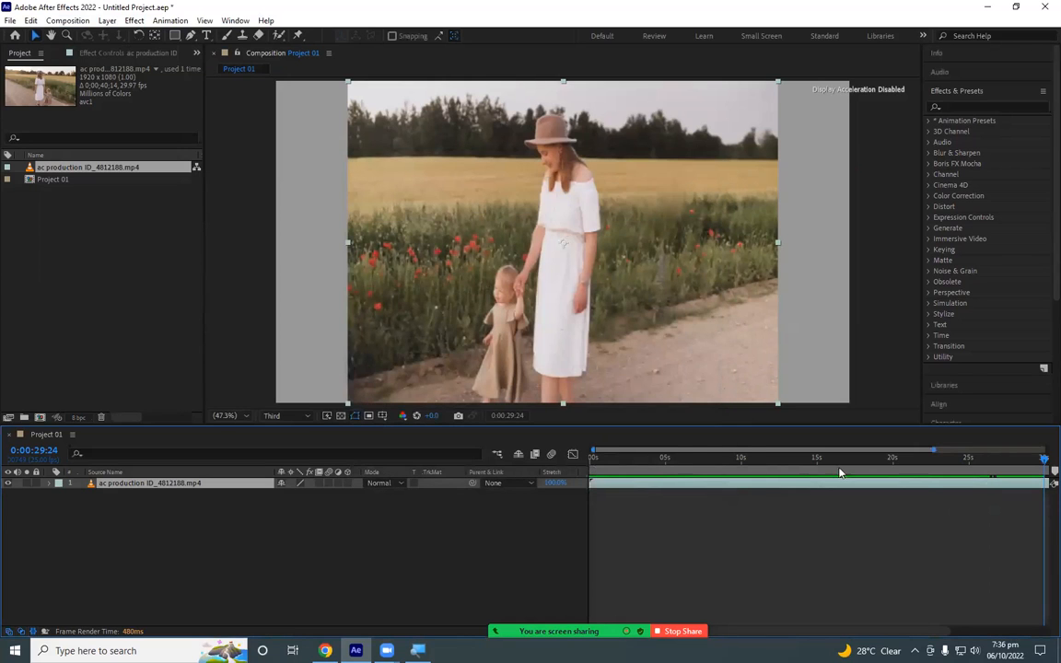
- Expand the timeline's visible range to the full 40 seconds and scrub from the last frame back to 0:00:34:01
drag(934, 449, 1033, 466)
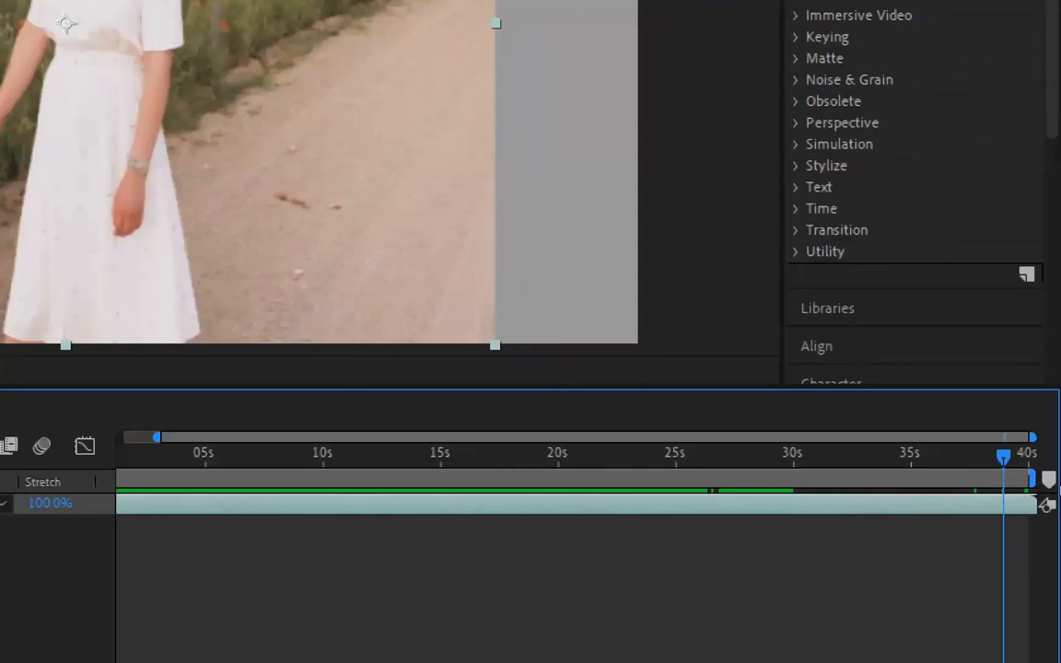
click(1047, 463)
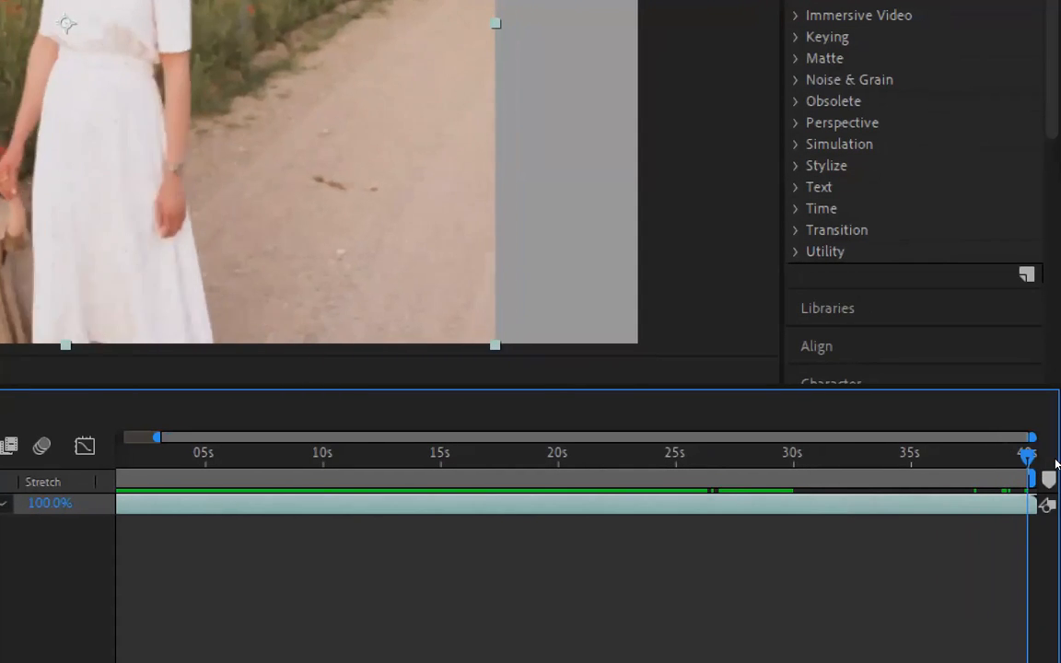
drag(1048, 464, 974, 462)
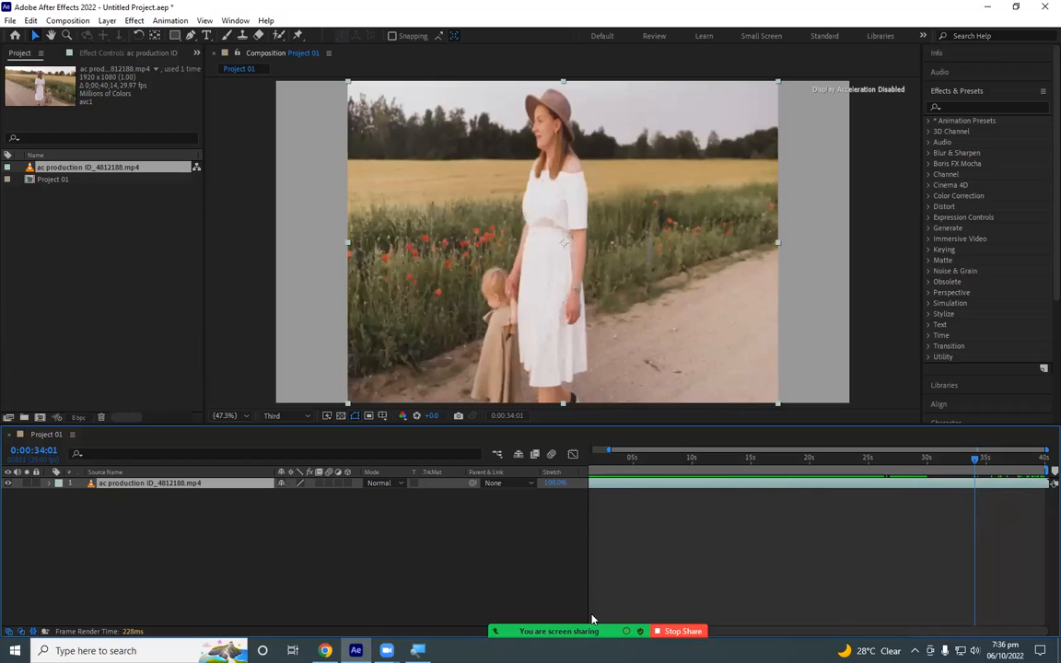
mouse_move(594, 619)
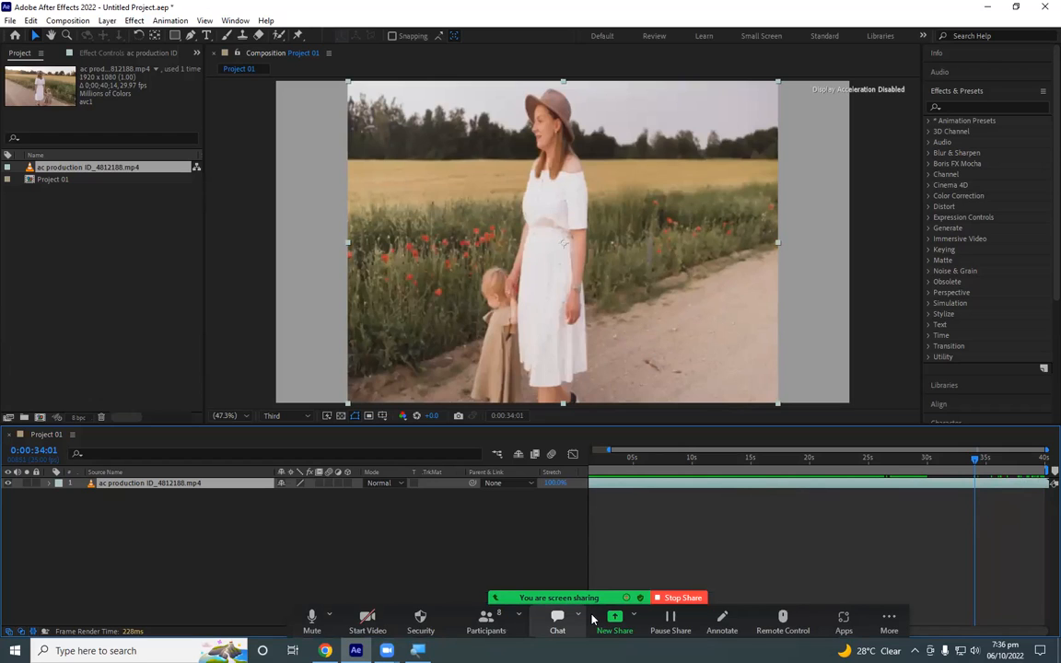
click(464, 548)
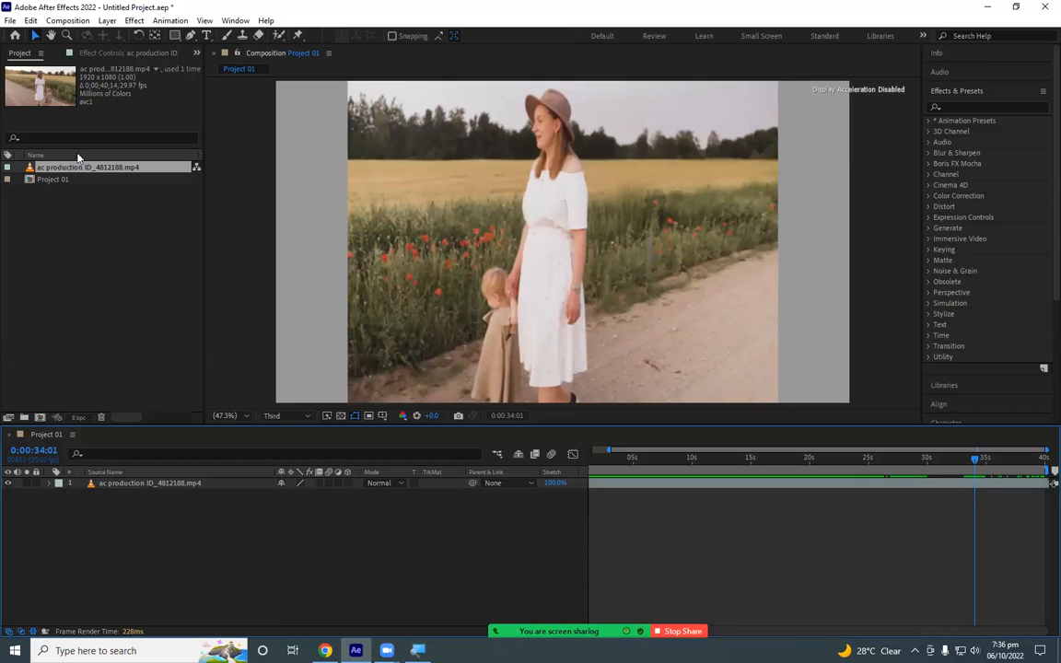
- Close the current project without saving its changes
click(10, 21)
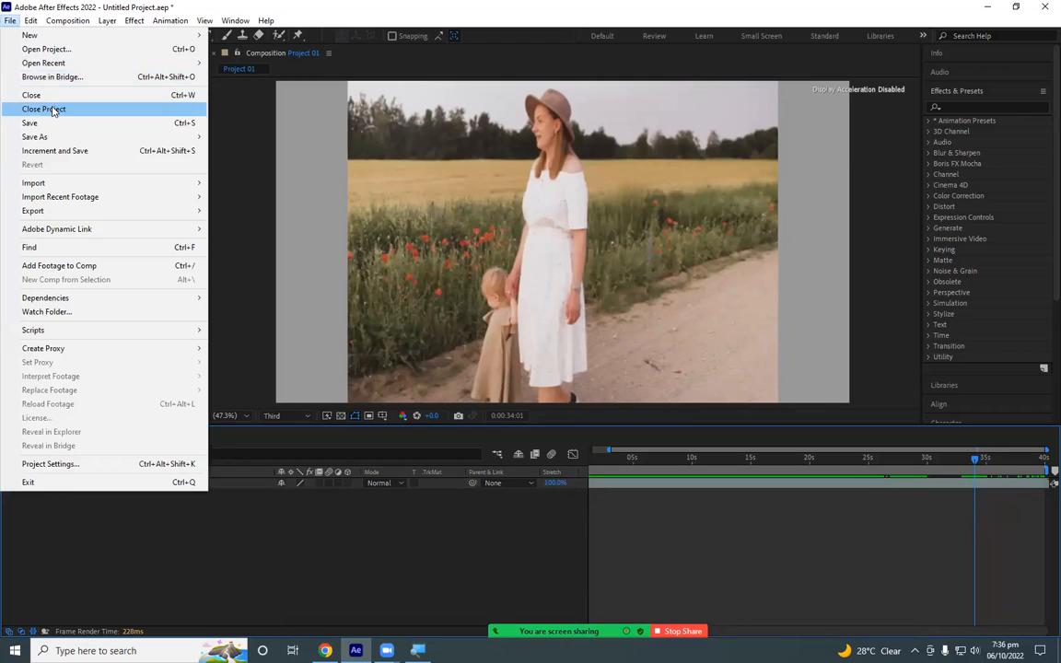
click(46, 109)
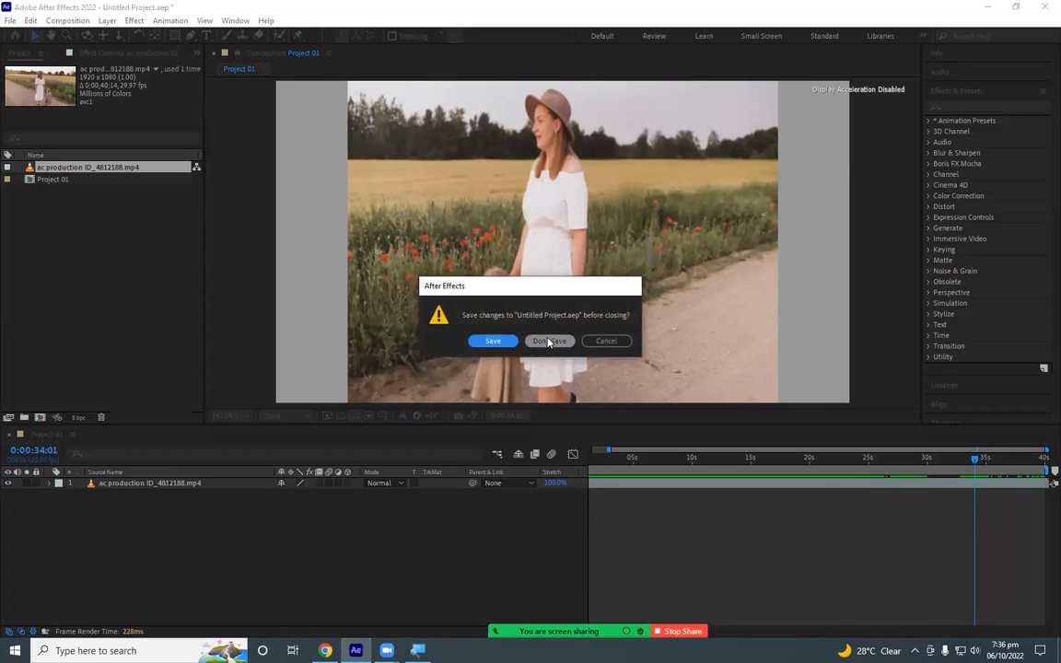
click(549, 341)
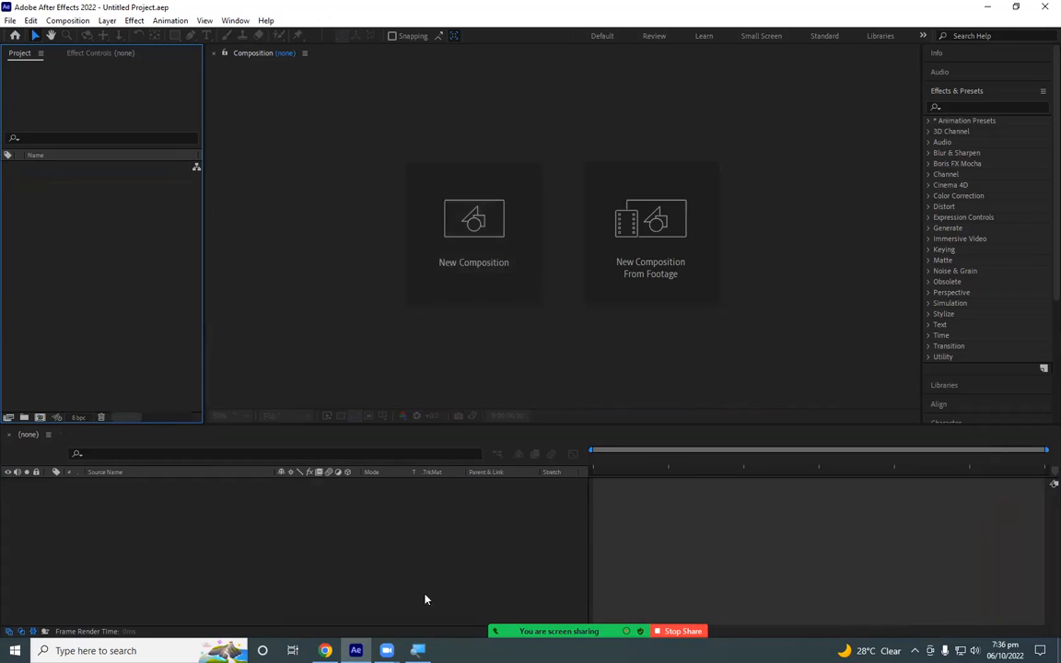
mouse_move(417, 651)
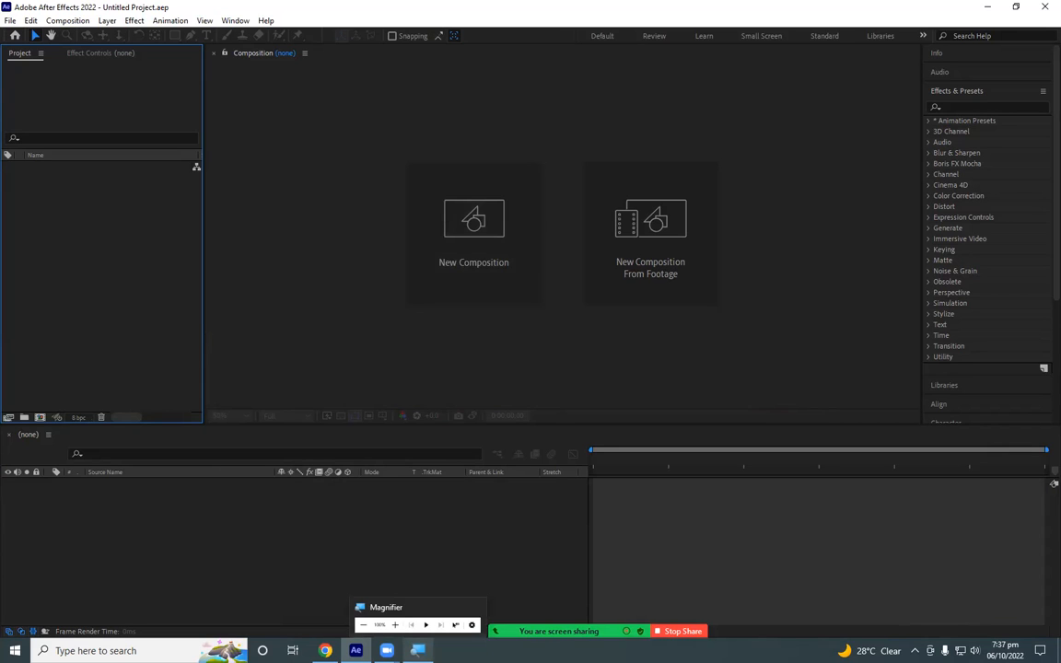
click(318, 520)
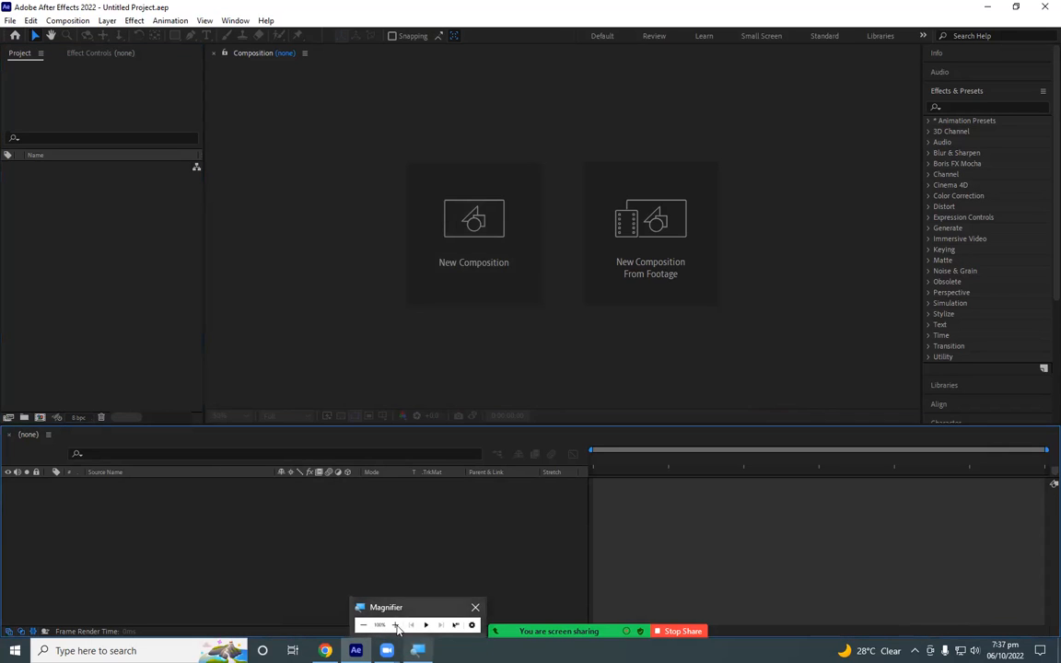
- Rename the desktop clip ac production ID_4812188 to video while importing, and import it into the empty project
double_click(113, 301)
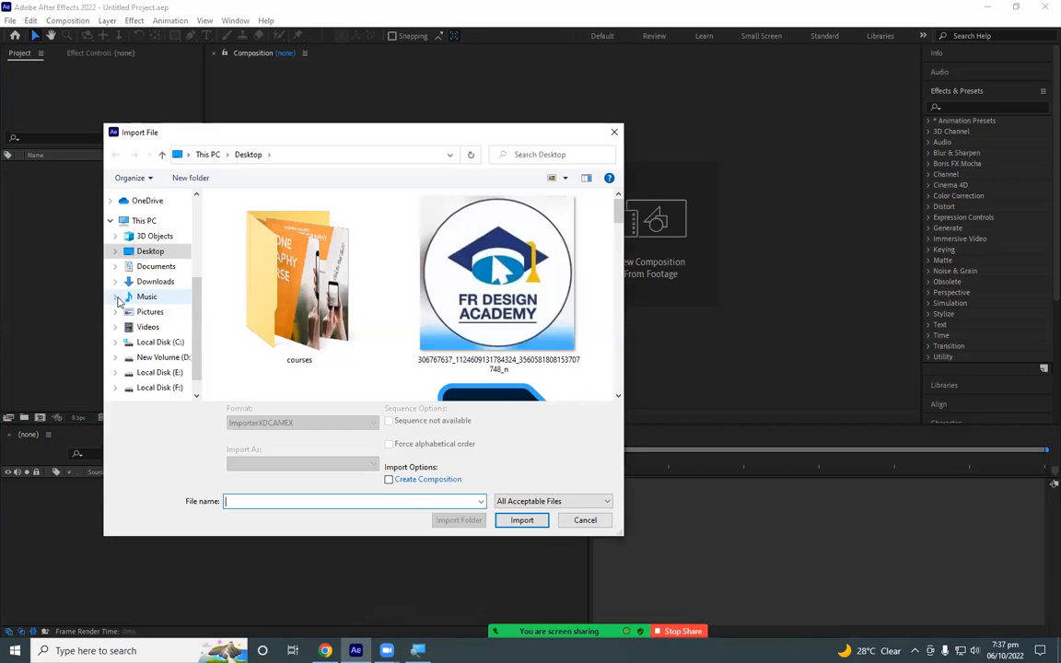
scroll(427, 332, down, 2)
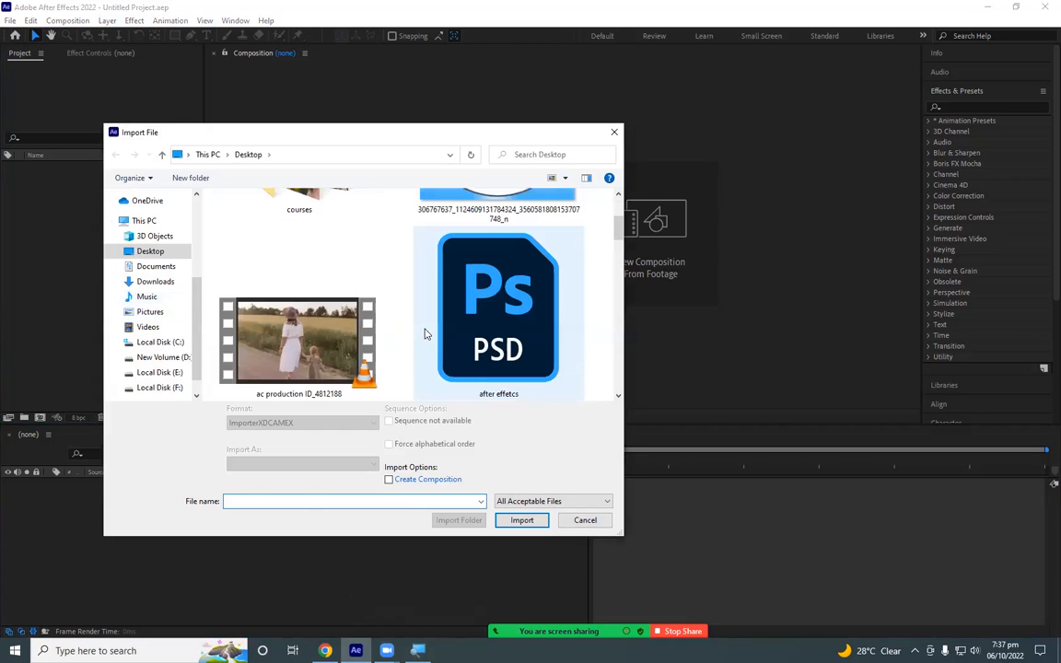
click(267, 375)
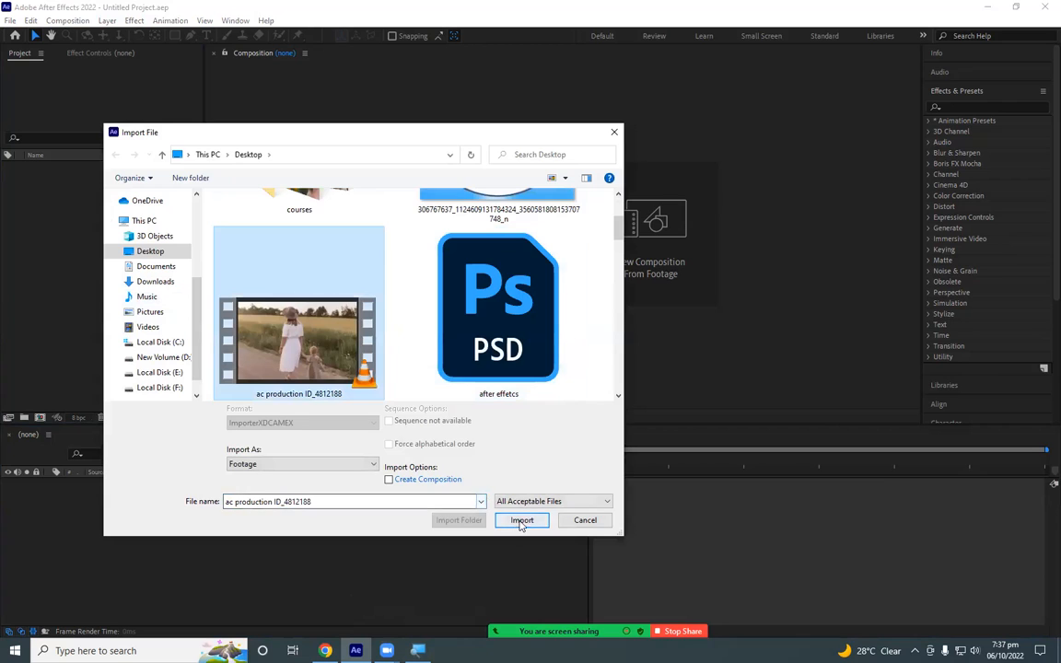
click(296, 395)
text(video)
key(Return)
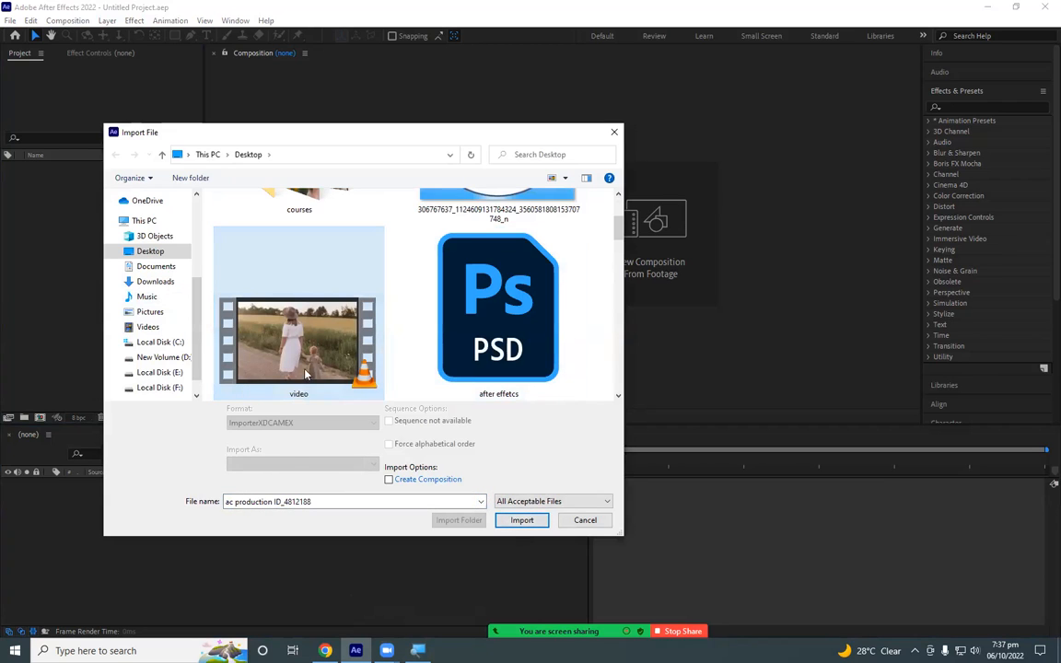
double_click(307, 373)
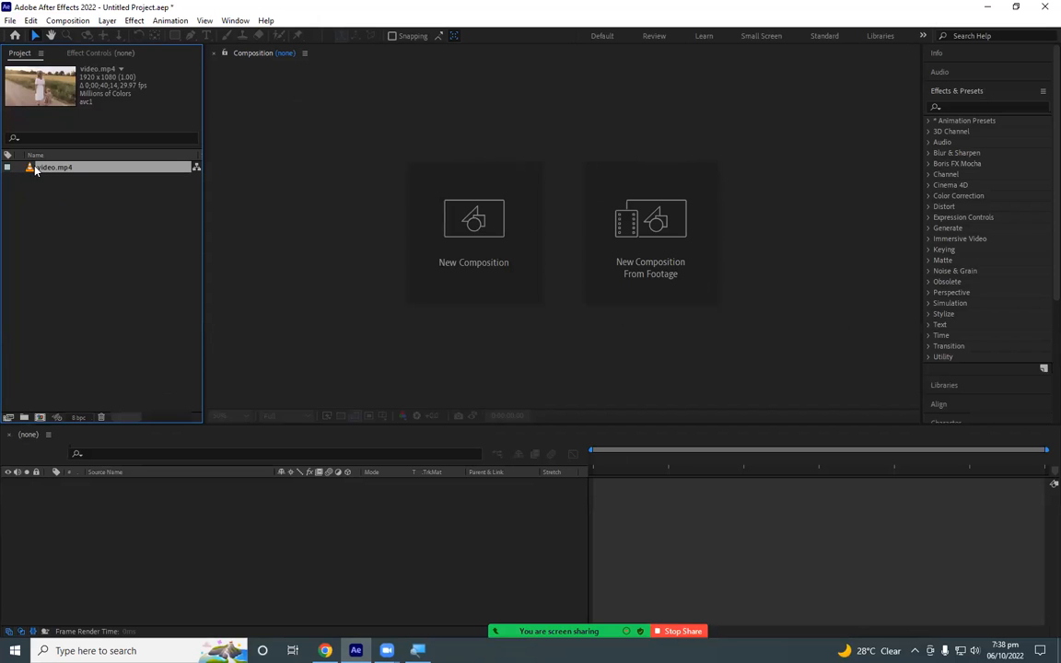
- Create a composition directly from the imported video.mp4 footage and clear the selection in the project items
drag(36, 170, 78, 424)
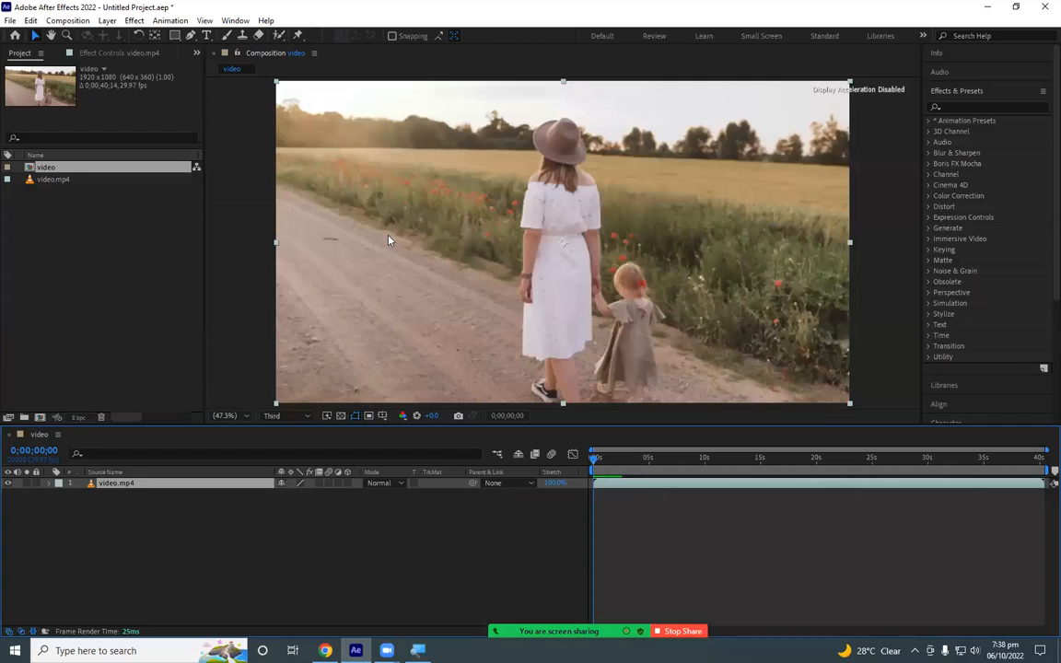
click(185, 283)
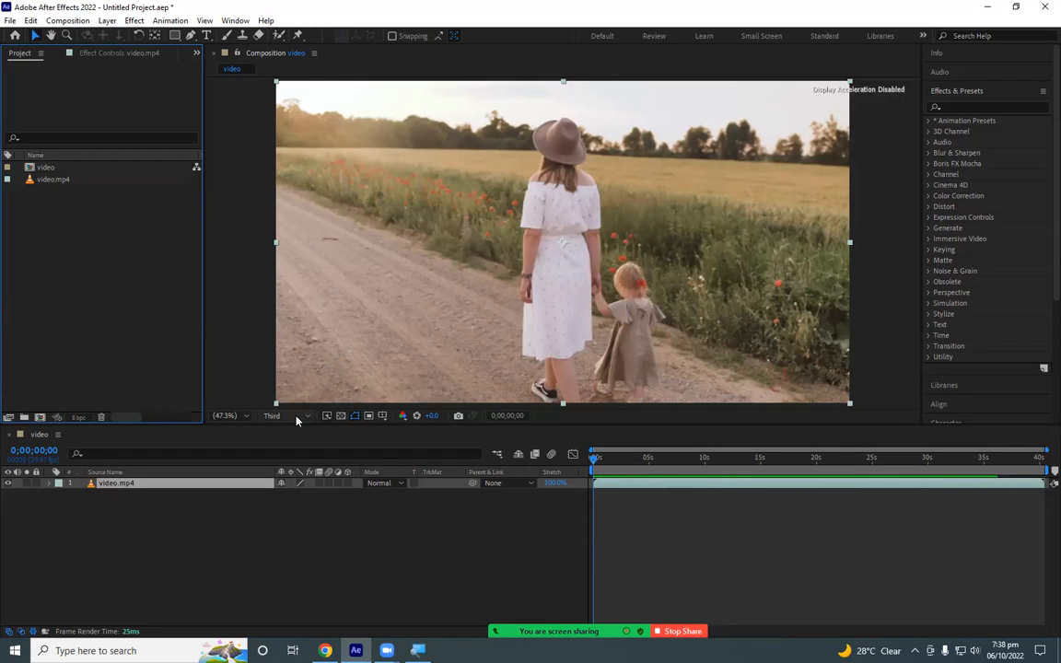
- Resize the timeline's height against the composition viewer several times, finishing with a shorter timeline and a larger viewer
drag(600, 424, 598, 485)
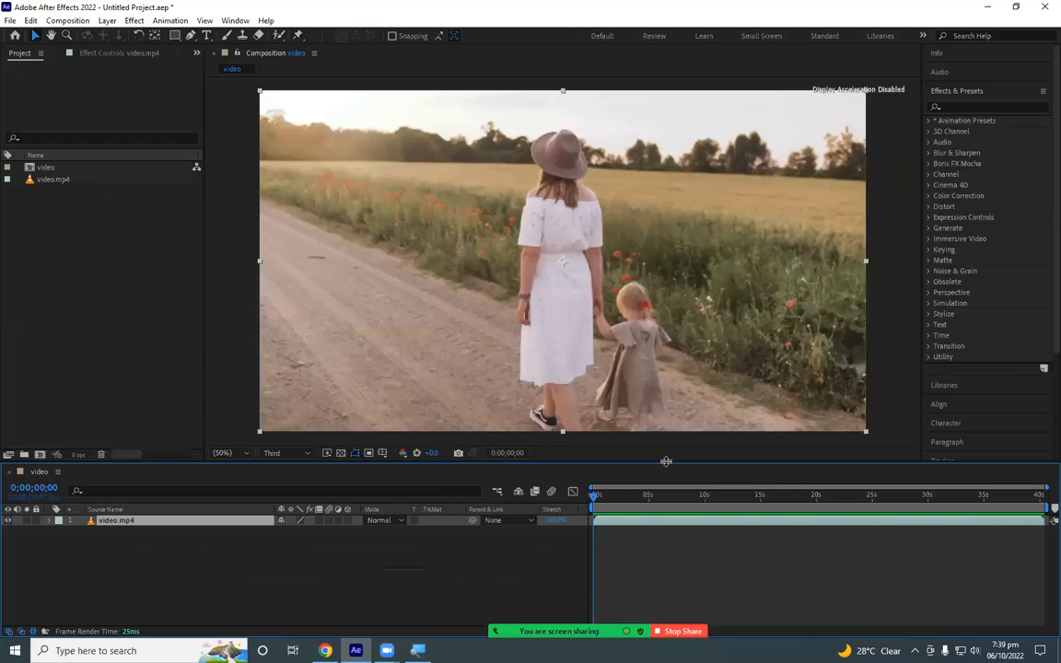
drag(666, 462, 662, 403)
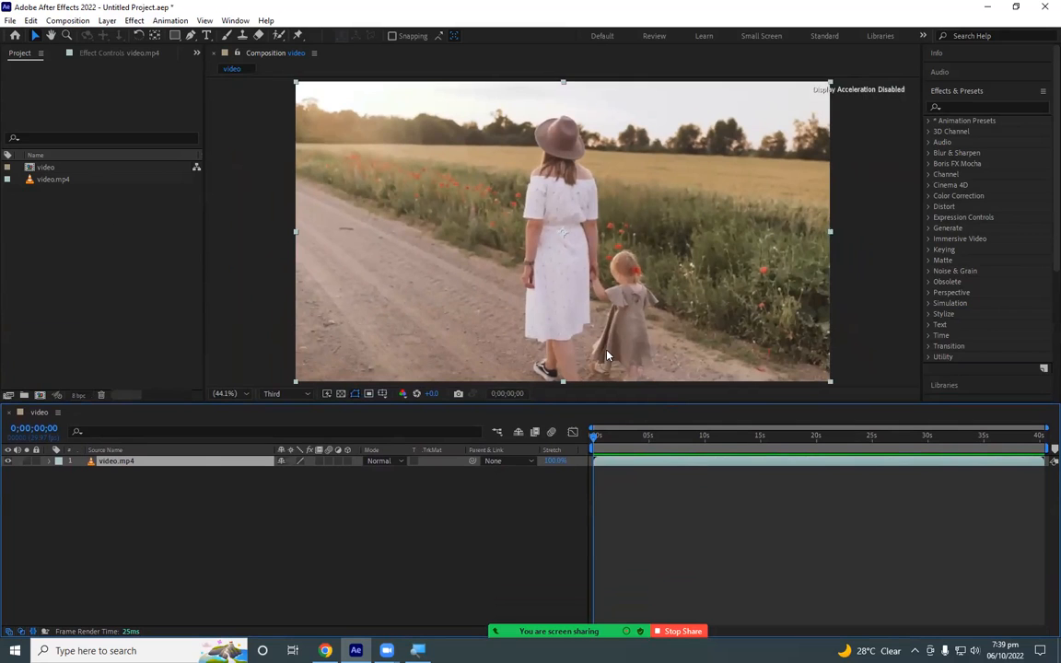
drag(626, 402, 625, 496)
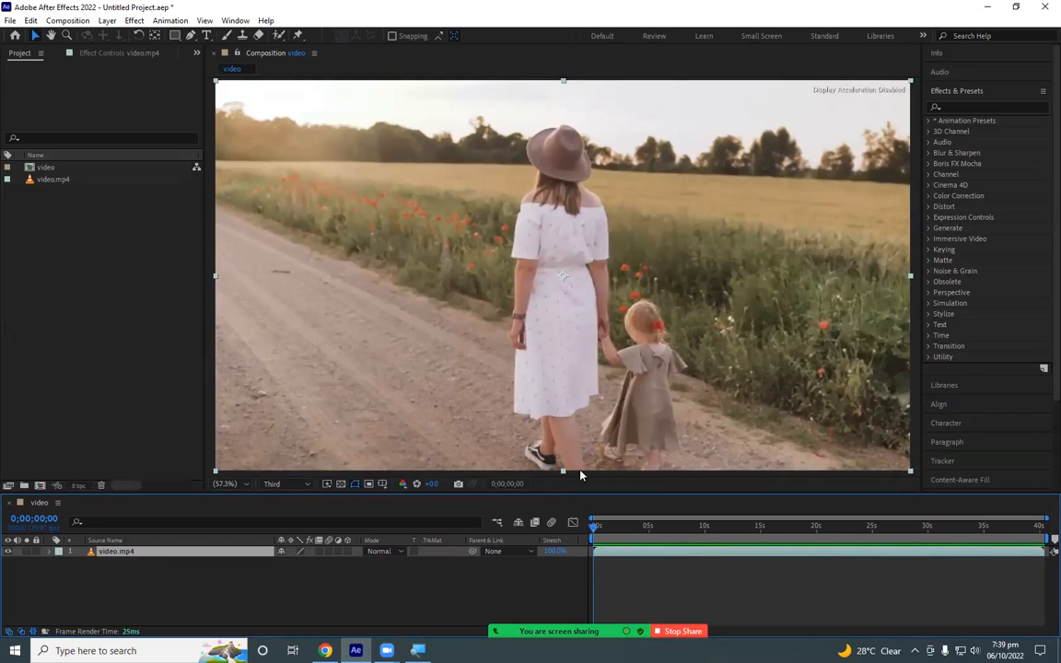
drag(600, 493, 603, 374)
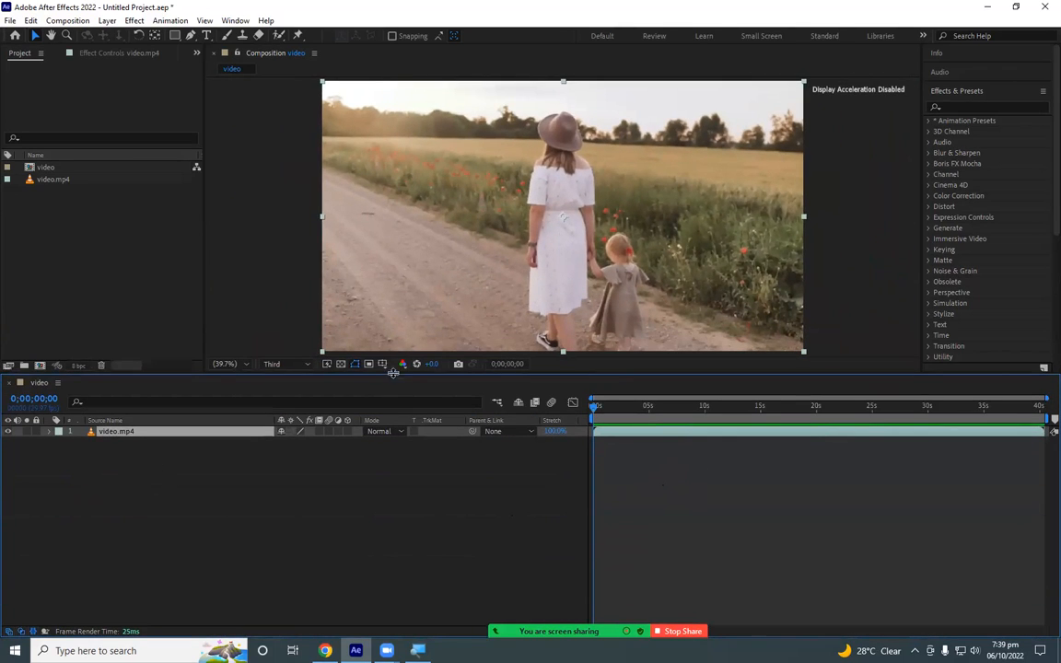
drag(389, 372, 396, 316)
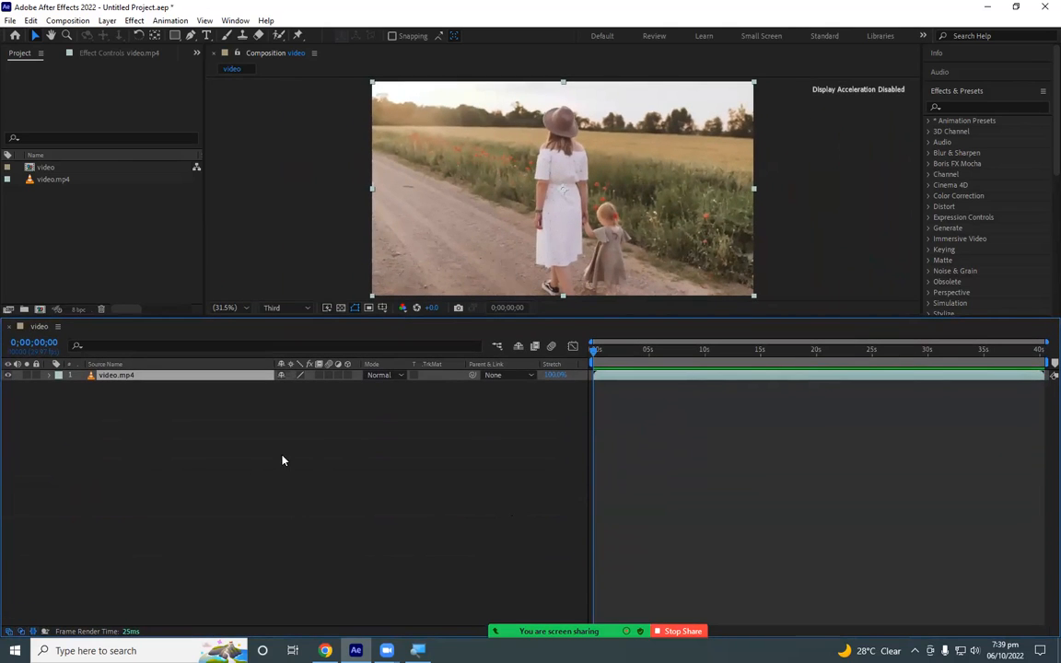
drag(591, 315, 592, 456)
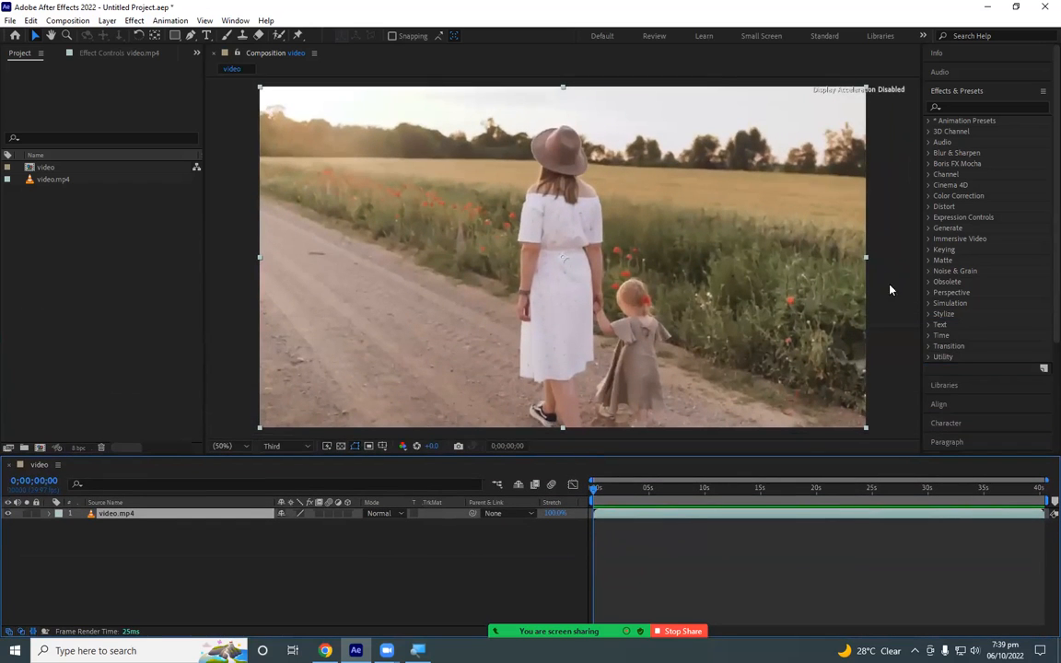
- Narrow the effects and project panels to widen the composition viewer, and deselect the video layer
drag(921, 165, 949, 209)
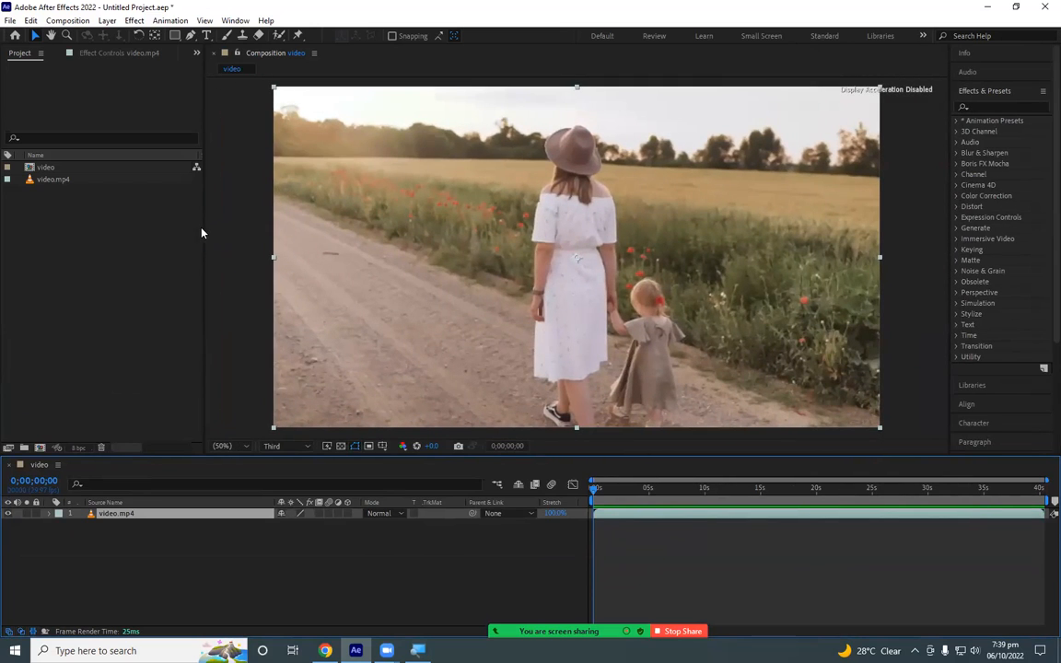
drag(204, 228, 168, 262)
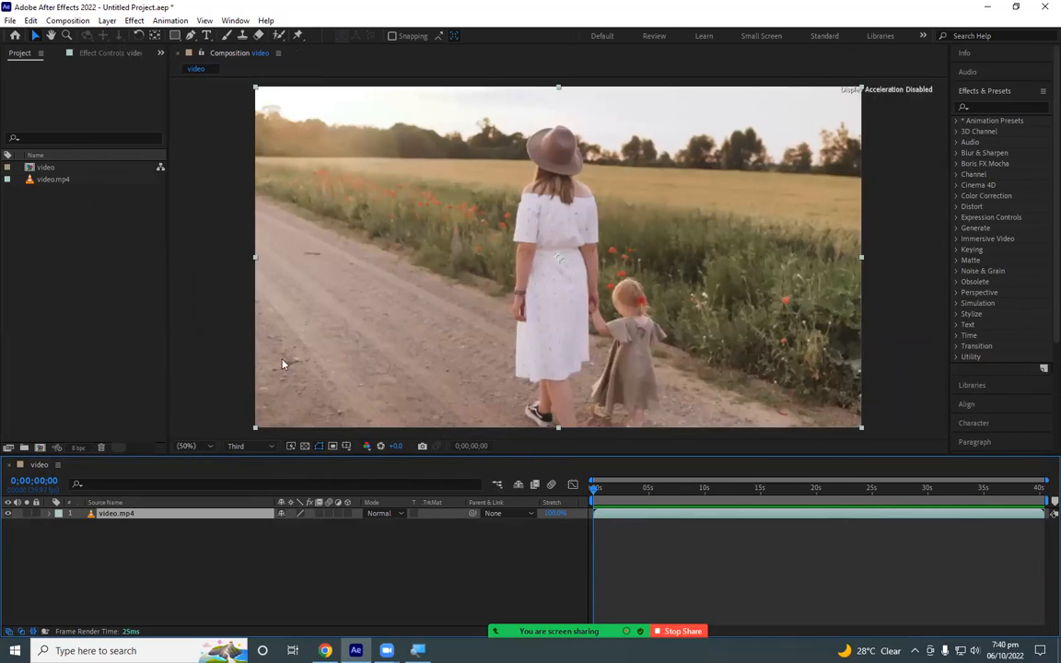
click(418, 581)
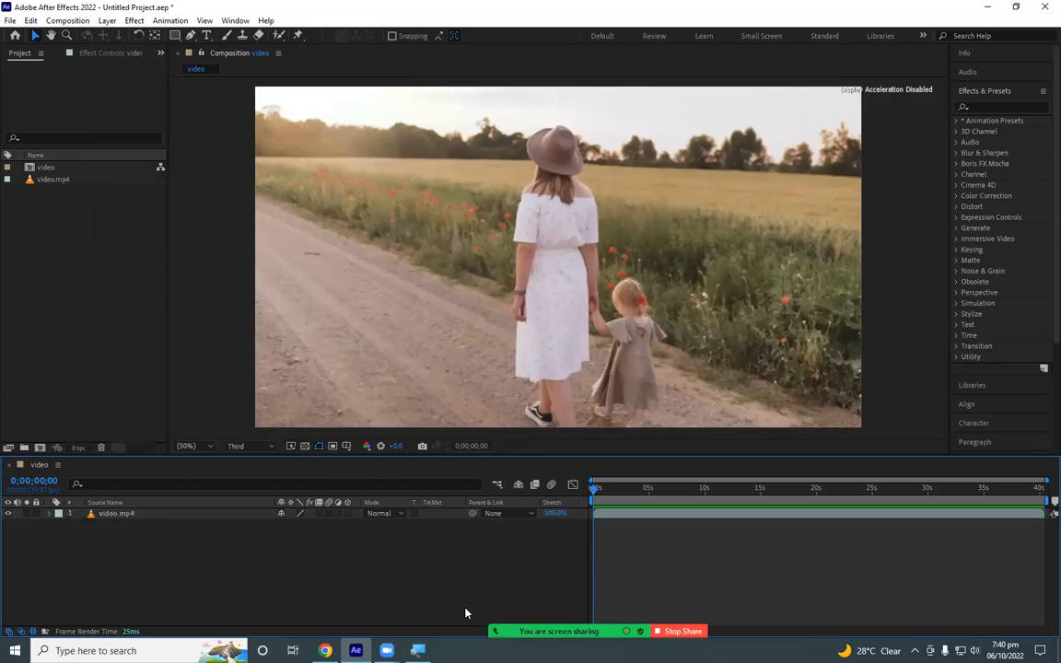
mouse_move(466, 613)
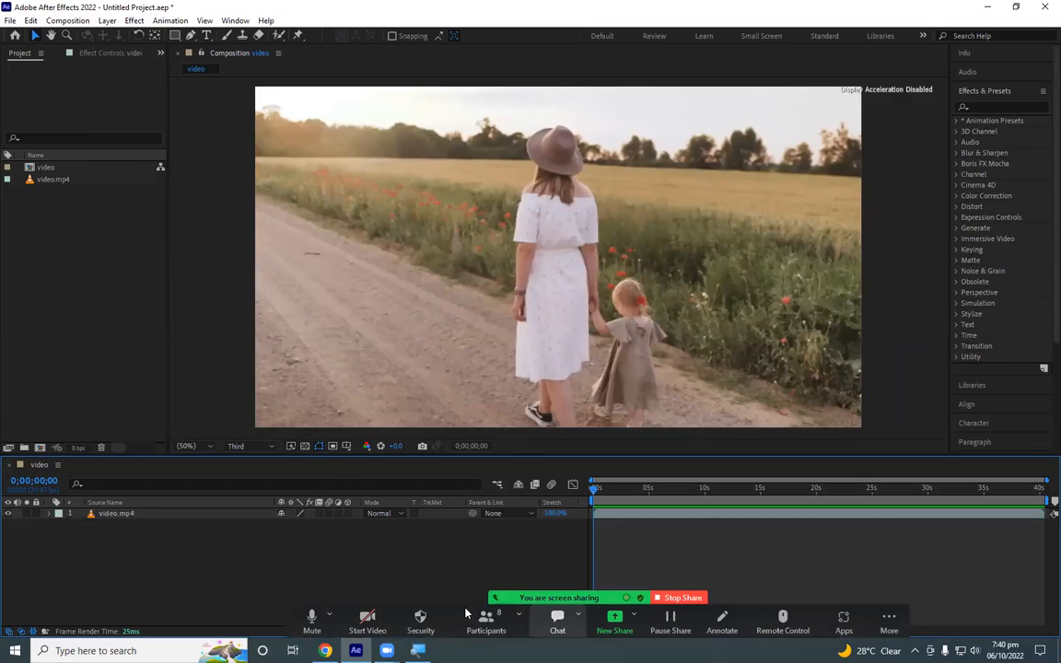
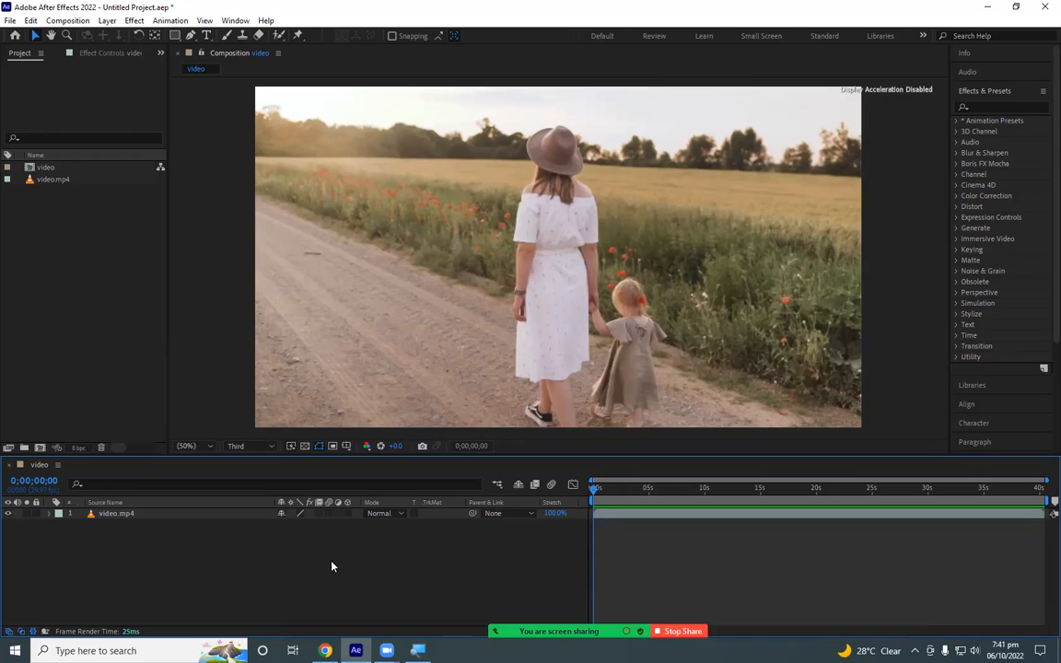
click(130, 340)
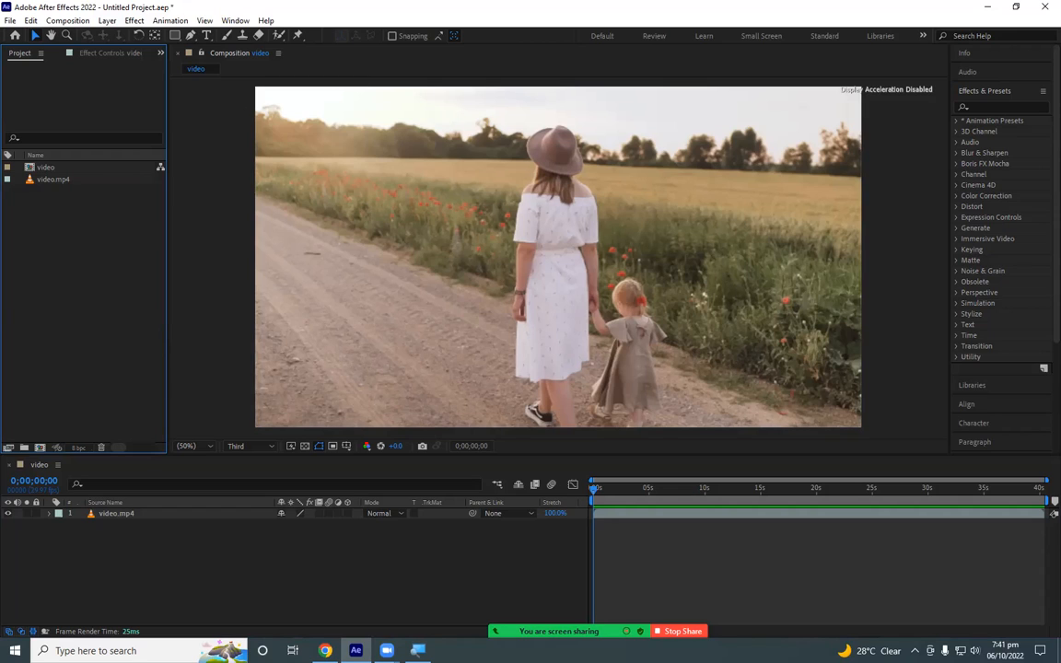
mouse_move(508, 631)
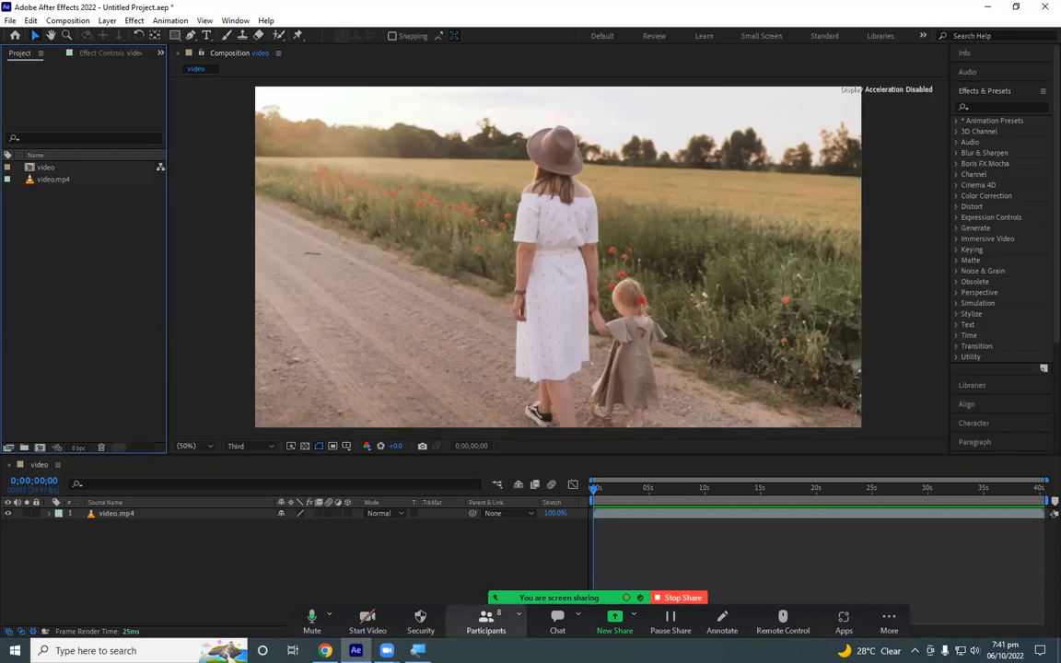
click(311, 617)
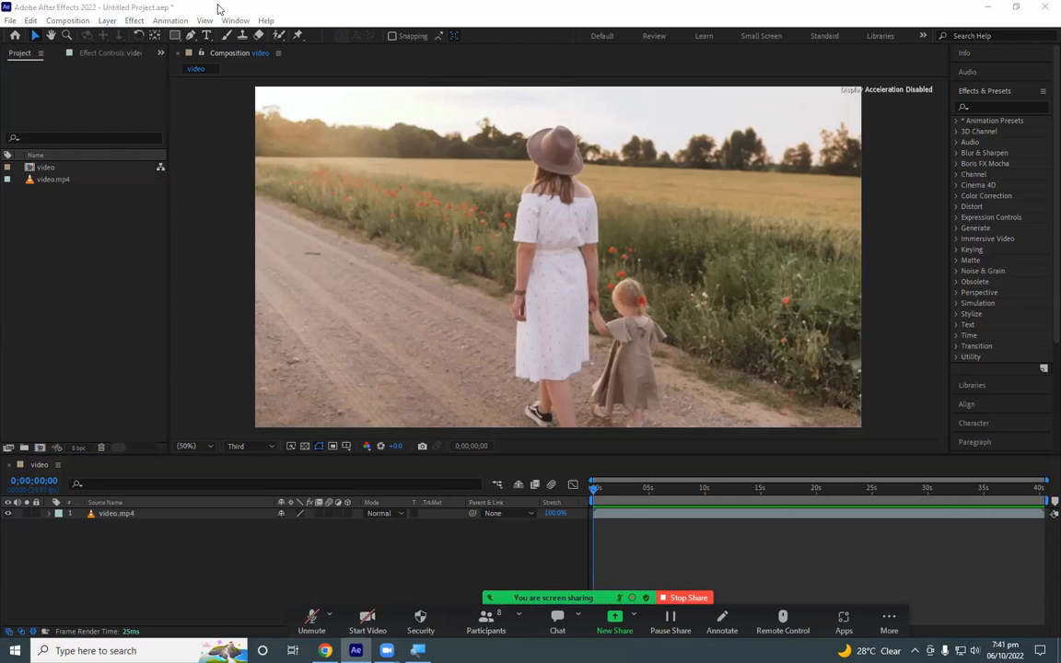
click(991, 7)
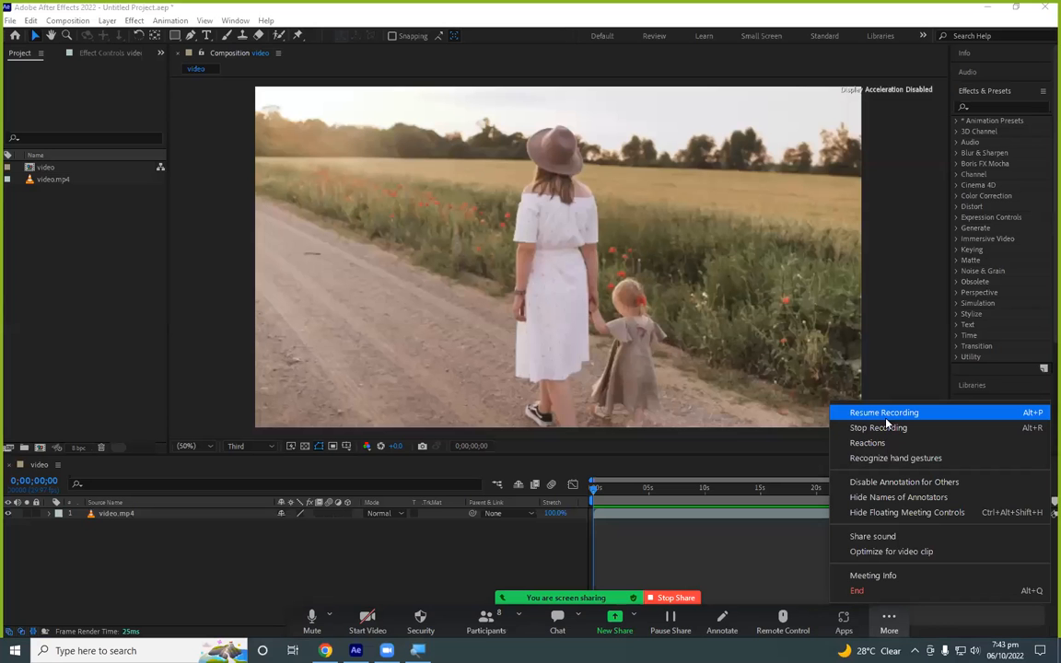
click(490, 558)
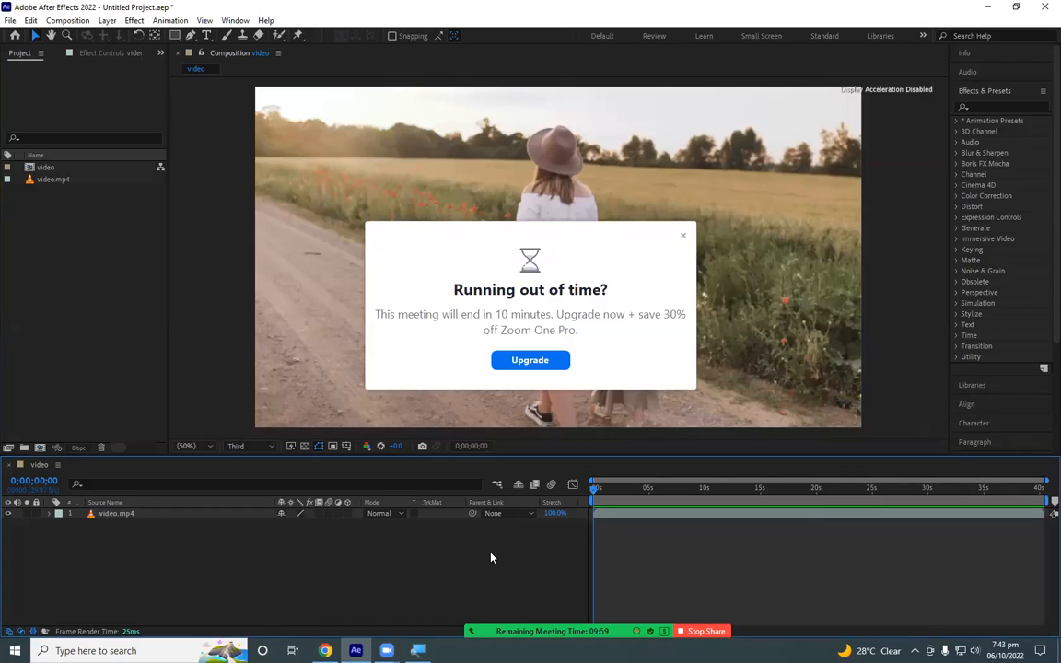
click(683, 236)
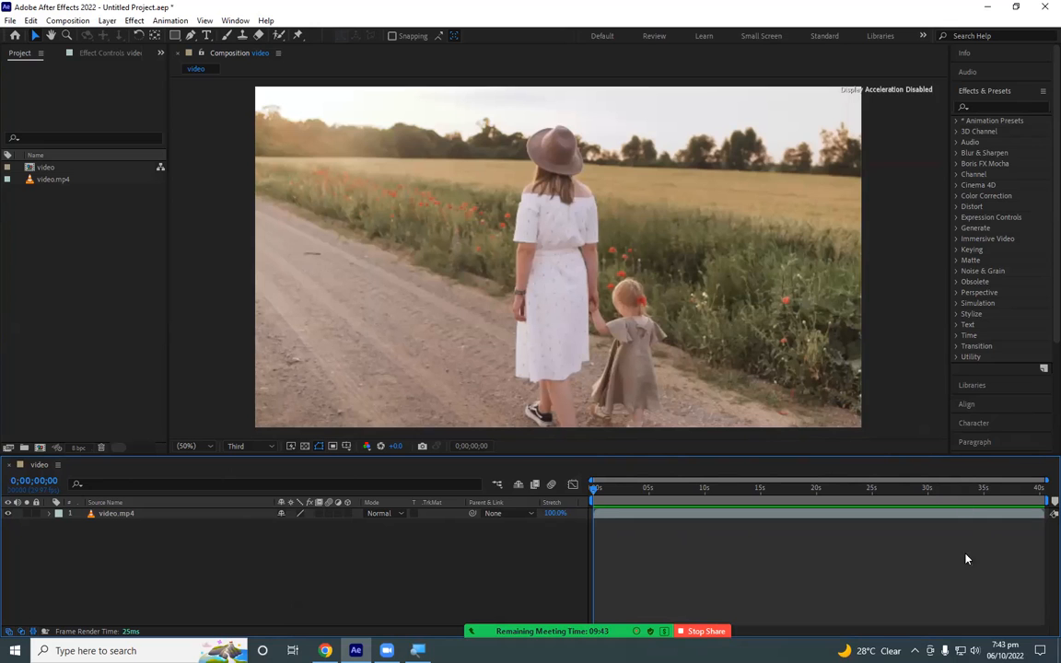
mouse_move(604, 491)
mouse_down()
mouse_move(1032, 489)
mouse_move(595, 501)
mouse_move(705, 490)
mouse_move(589, 491)
mouse_up()
- Rename the FR Design Academy logo image on the desktop to fr while importing, and import it into the project as footage
double_click(71, 316)
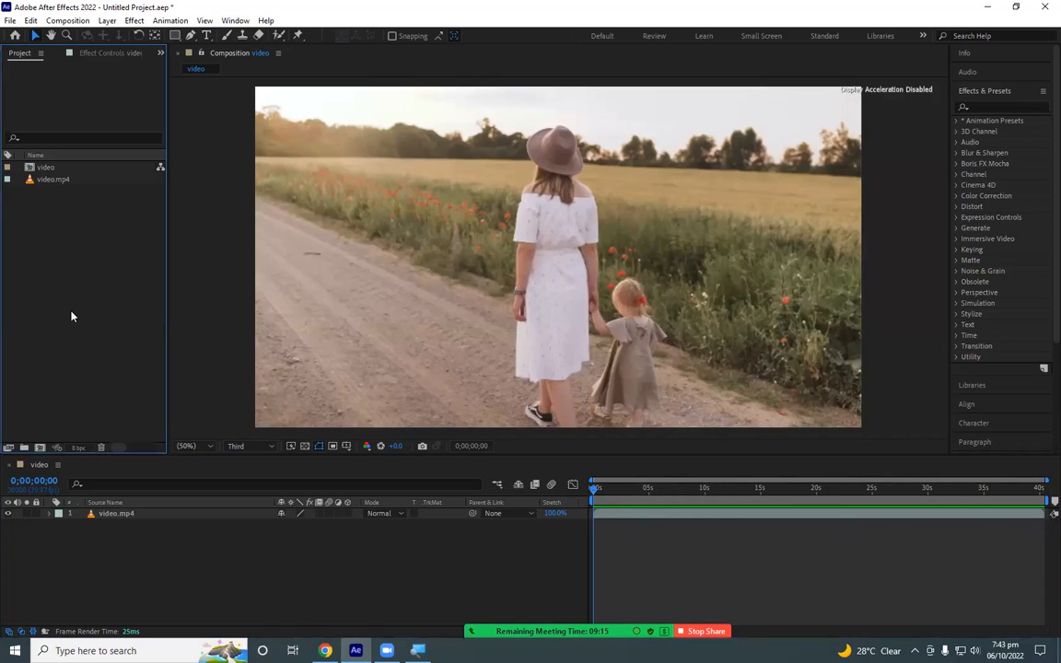
click(494, 274)
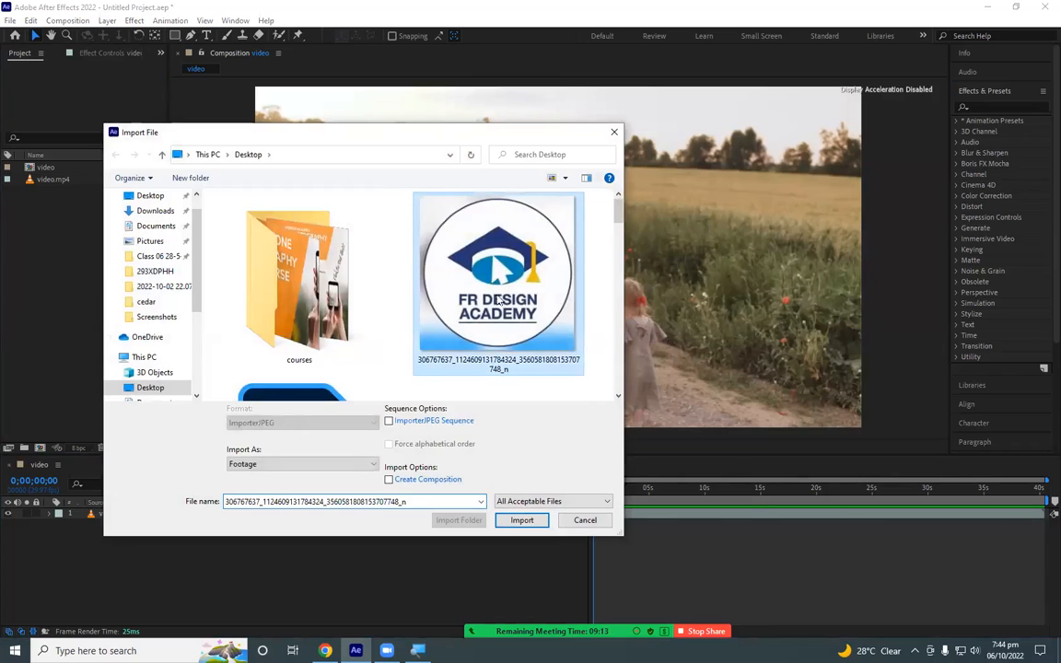
click(498, 367)
text(fr)
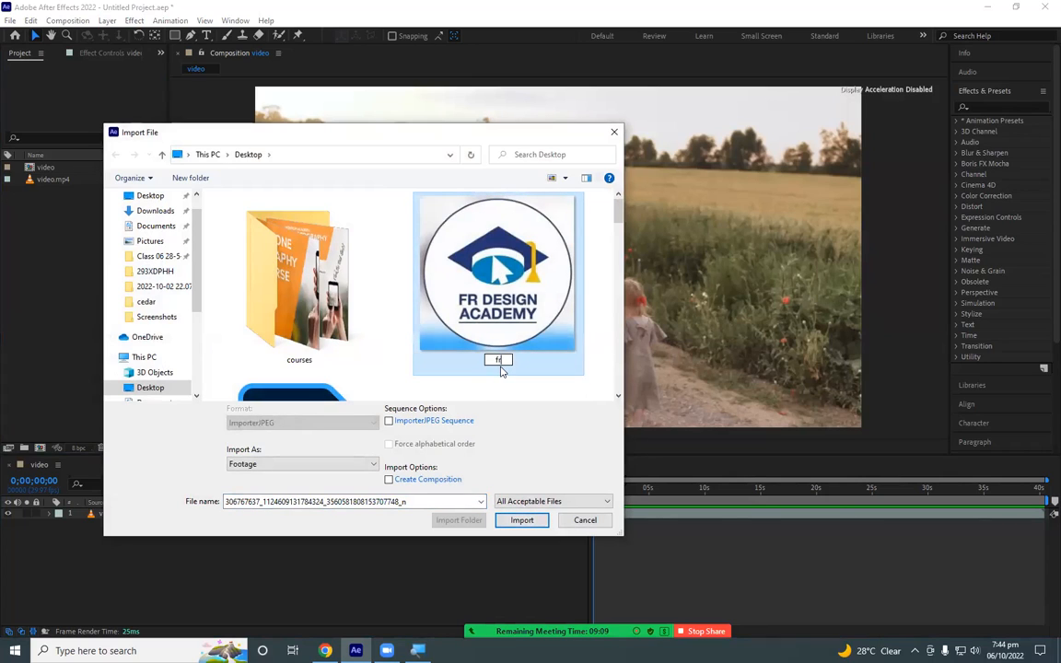
key(Return)
key(Return)
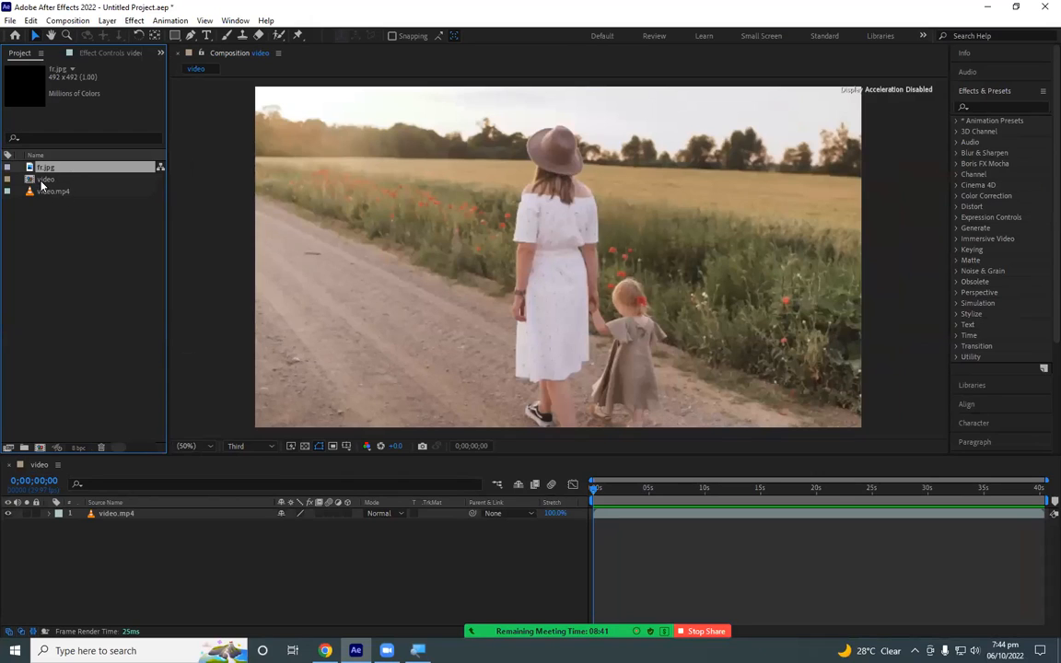
- Create a new composition directly from the imported fr.jpg image in the project
click(48, 179)
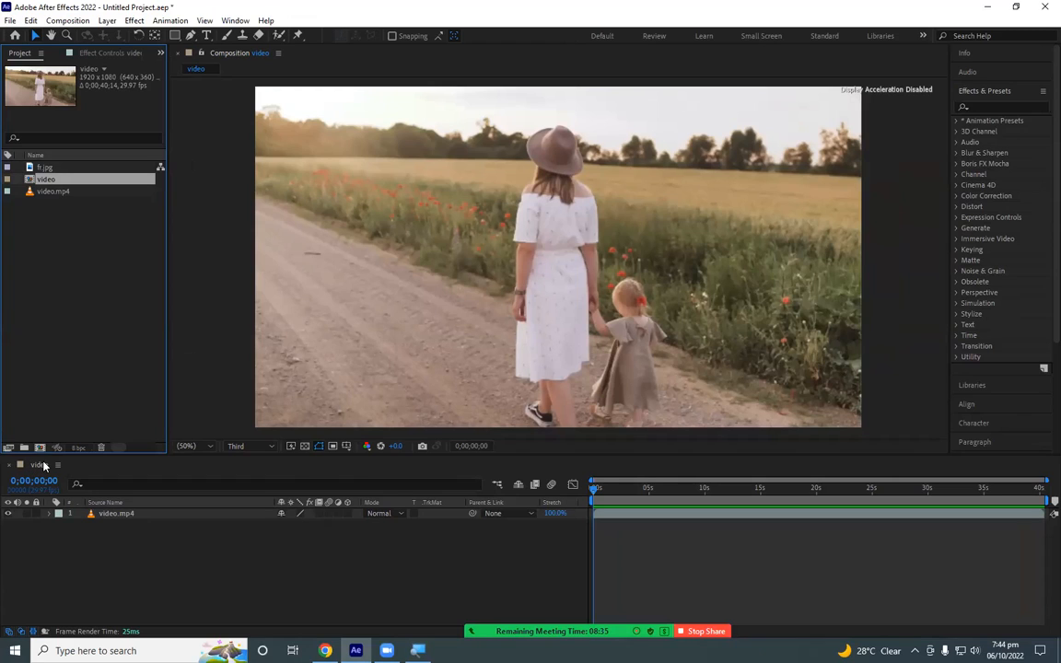
click(41, 168)
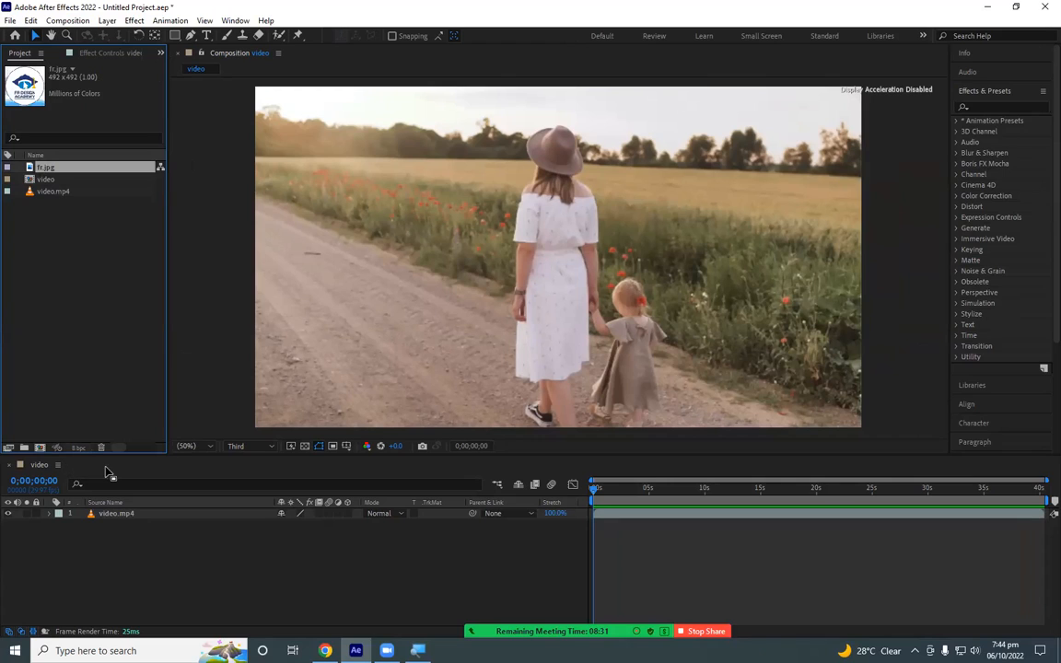
click(43, 169)
drag(43, 169, 39, 450)
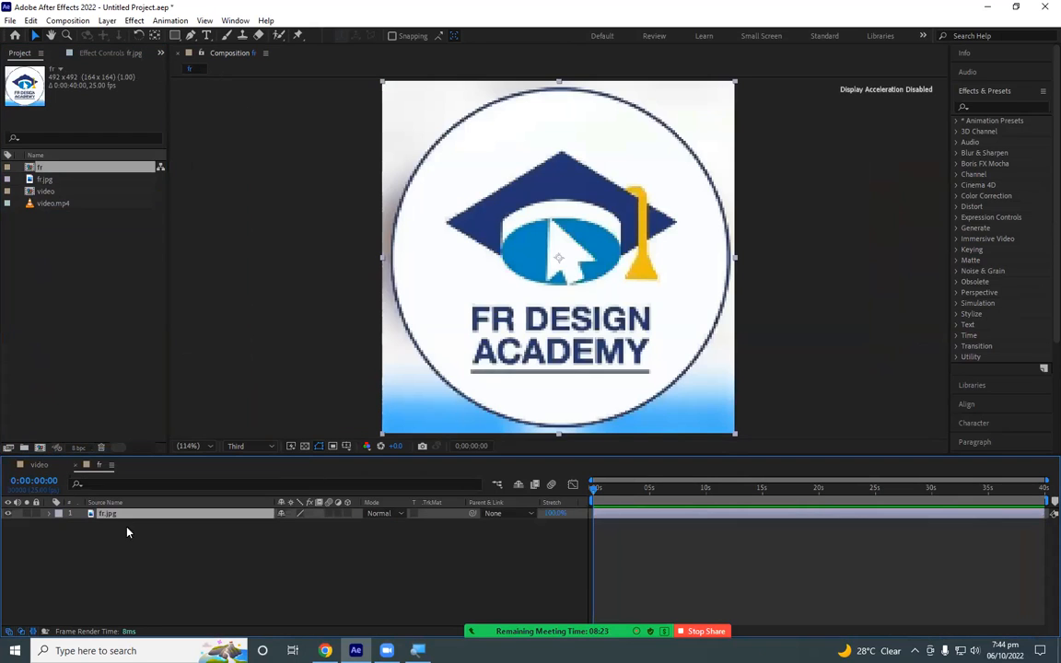
- Compare the video and fr compositions by switching between them, and open the composition settings of video
click(40, 465)
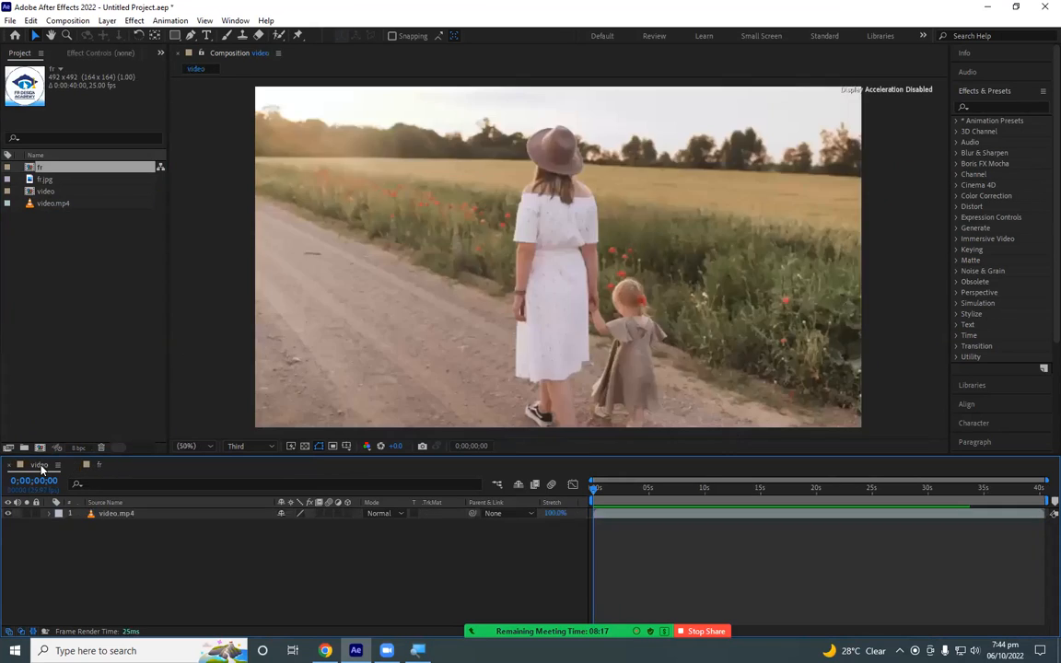
click(89, 469)
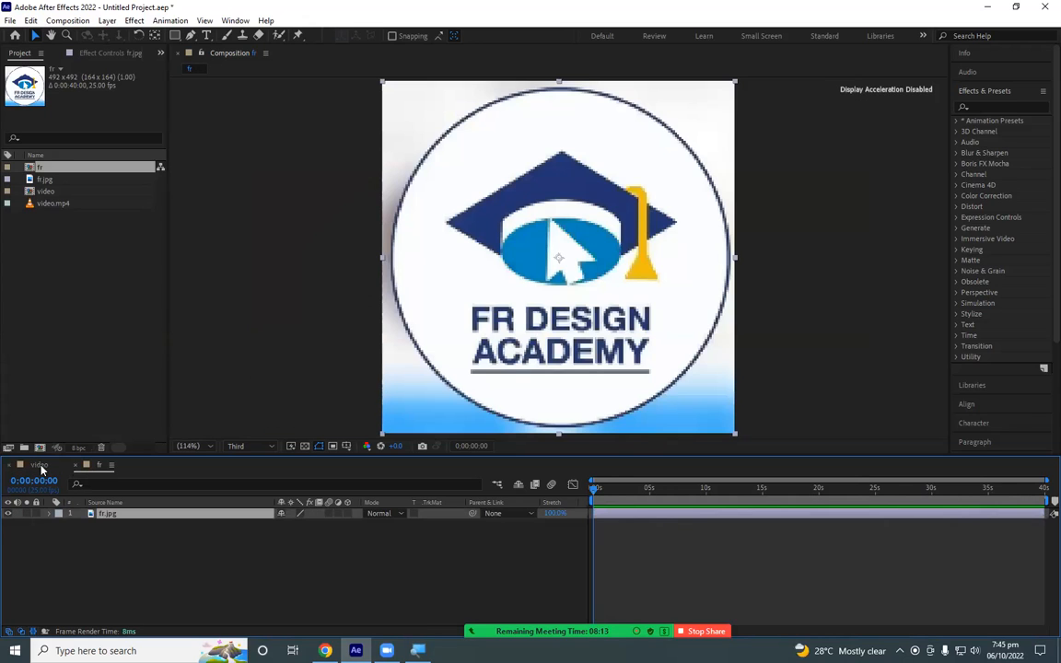
click(39, 465)
click(93, 468)
click(40, 465)
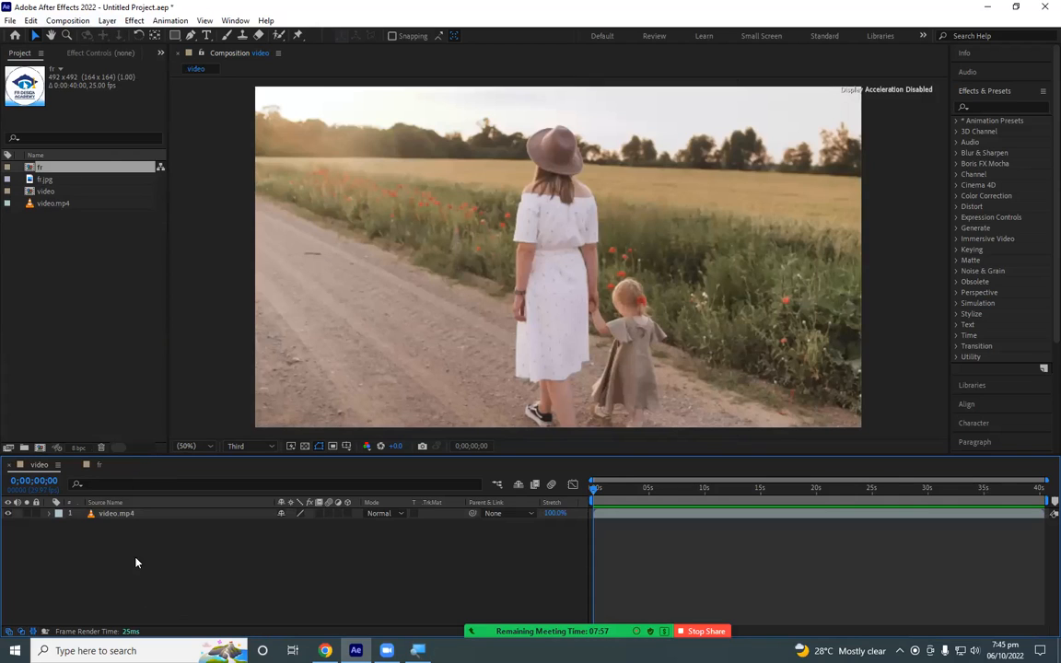
click(82, 24)
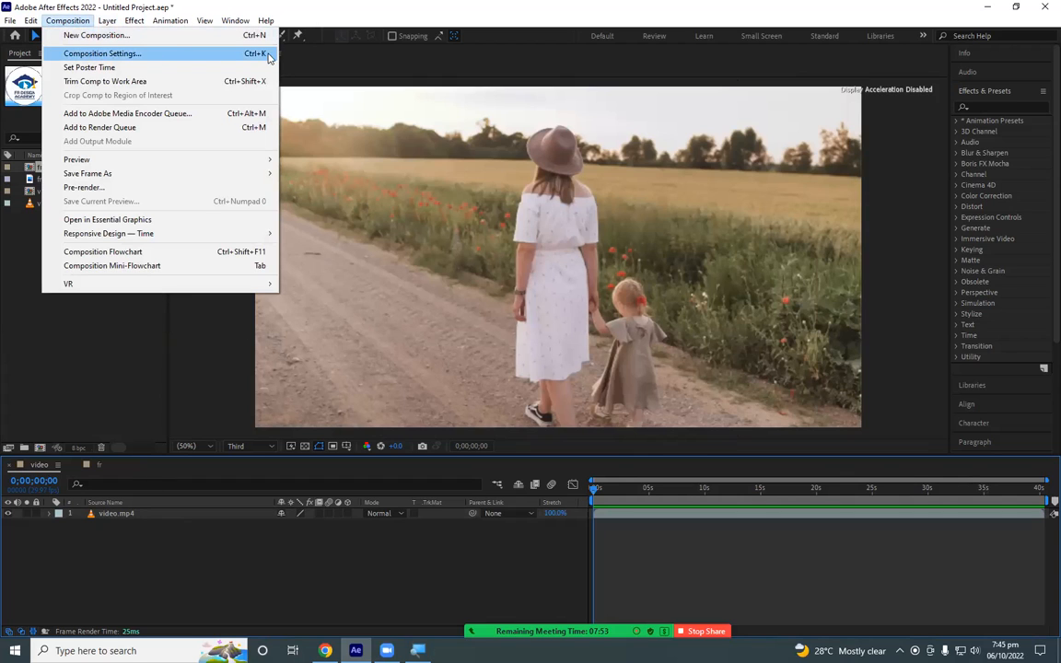
click(143, 58)
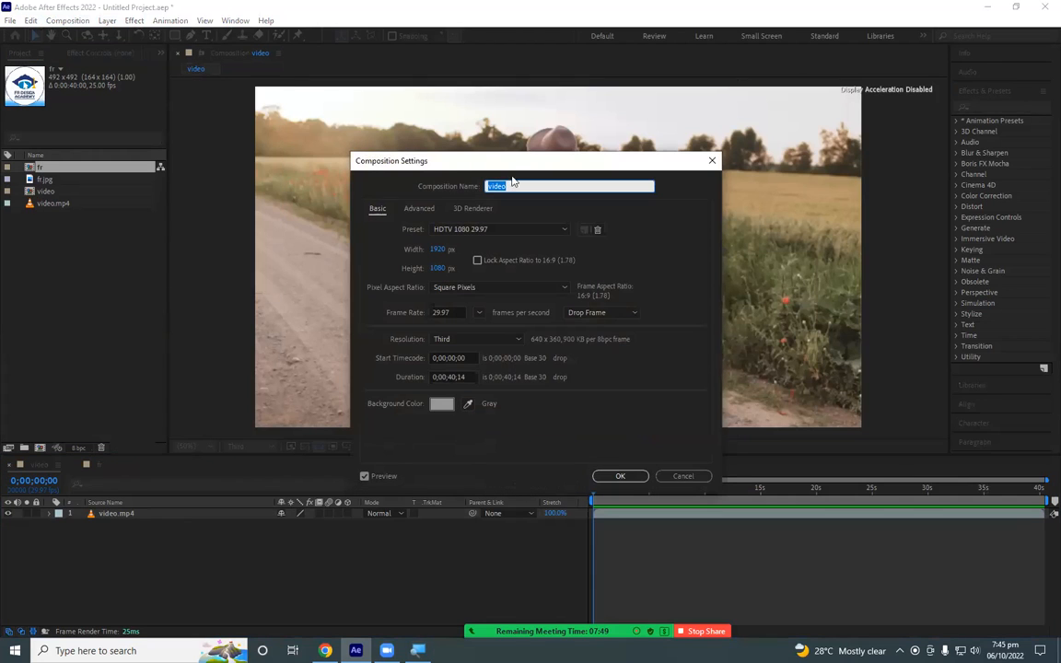
drag(520, 164, 693, 151)
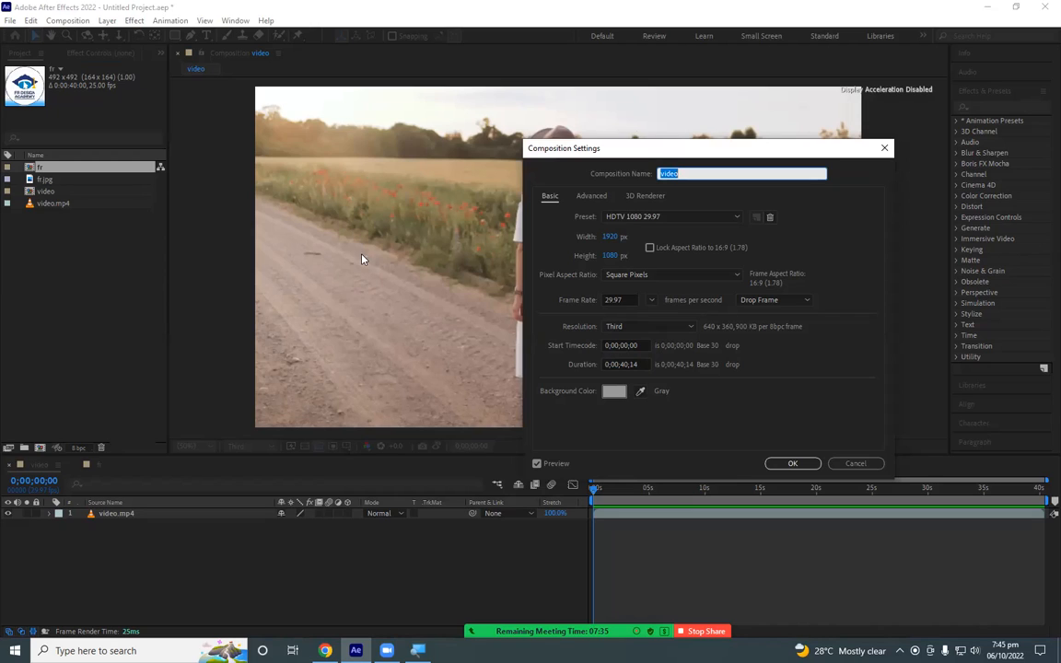
- Try the PAL D1/DV, NTSC D1 and HDV 1080 29.97 presets on the video composition
click(672, 217)
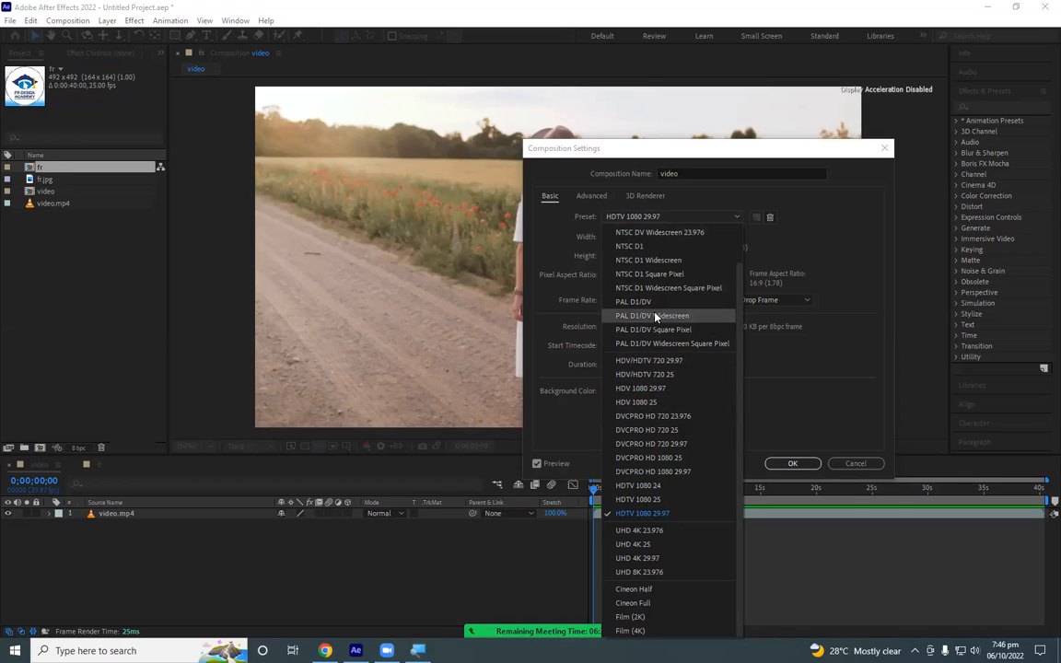
click(642, 303)
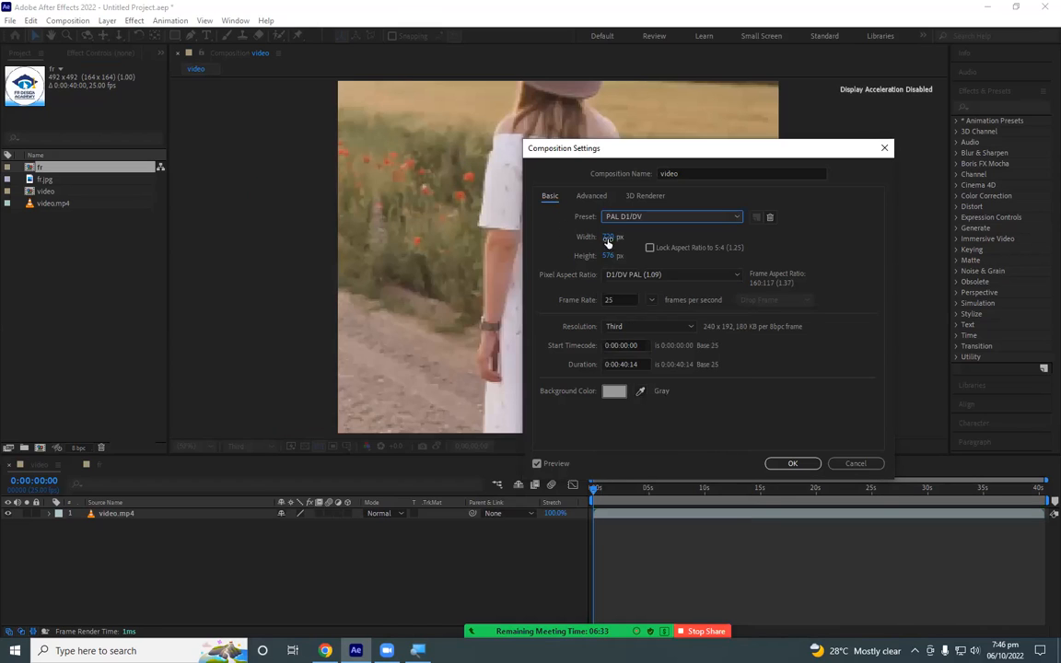
click(700, 217)
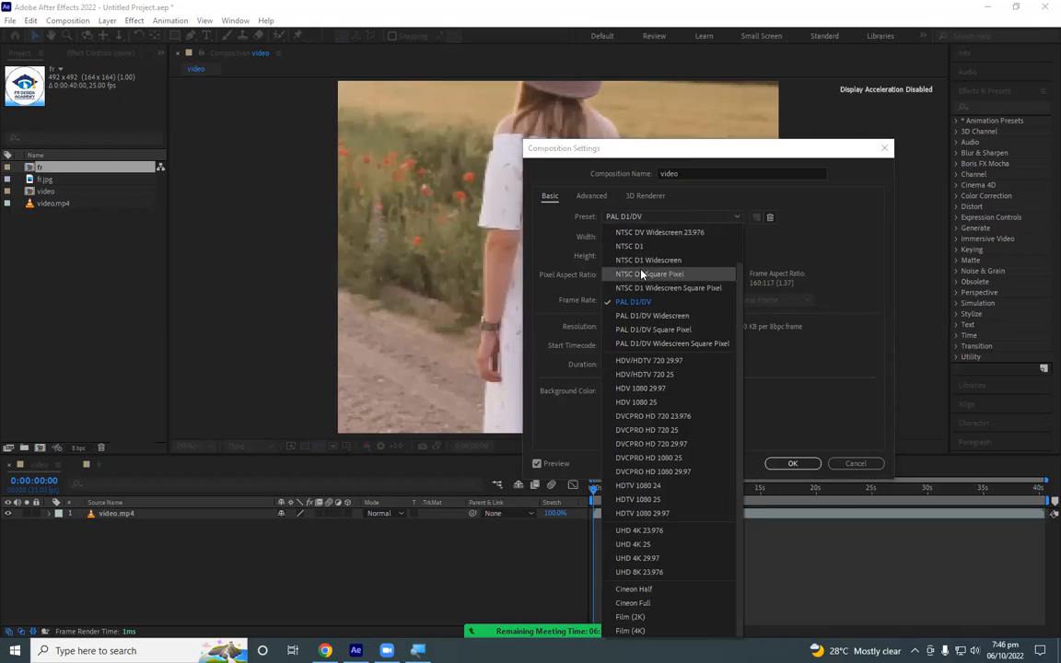
click(644, 248)
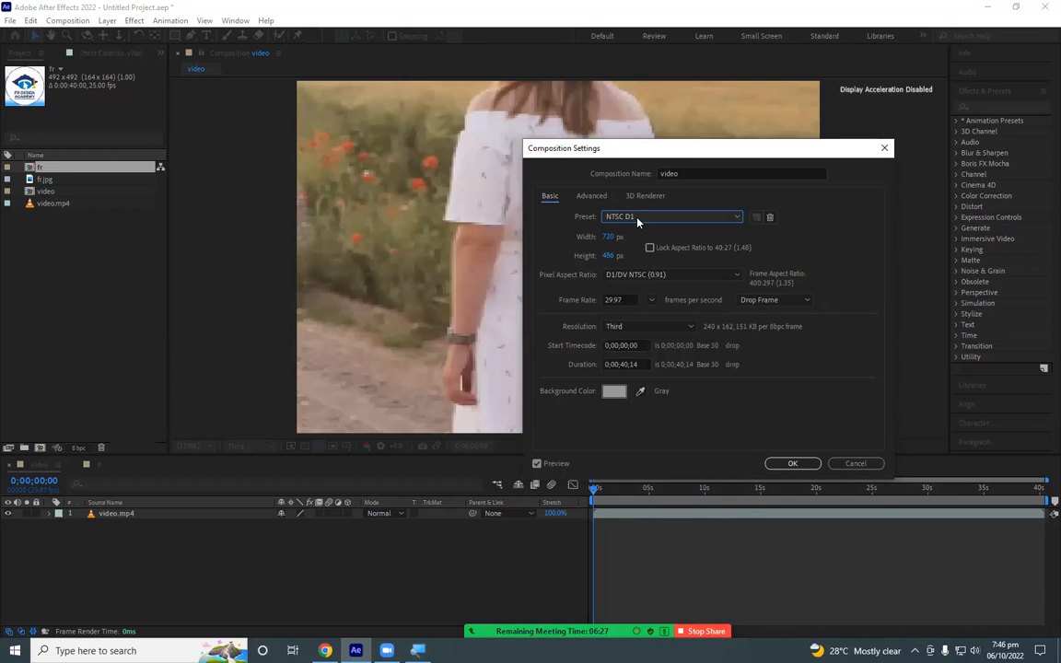
click(637, 218)
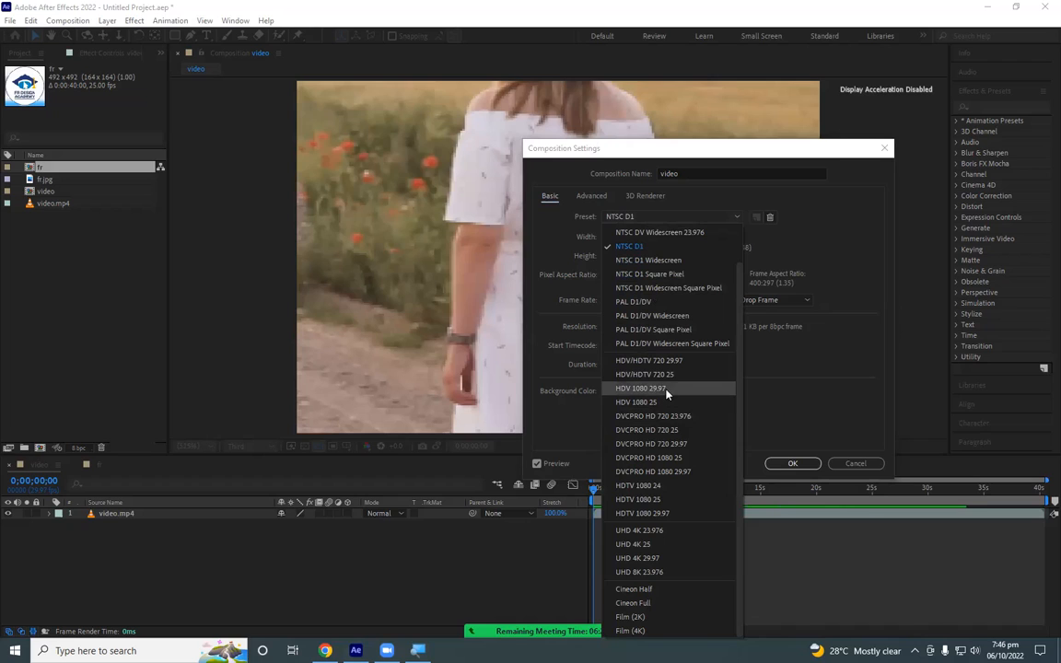
click(639, 389)
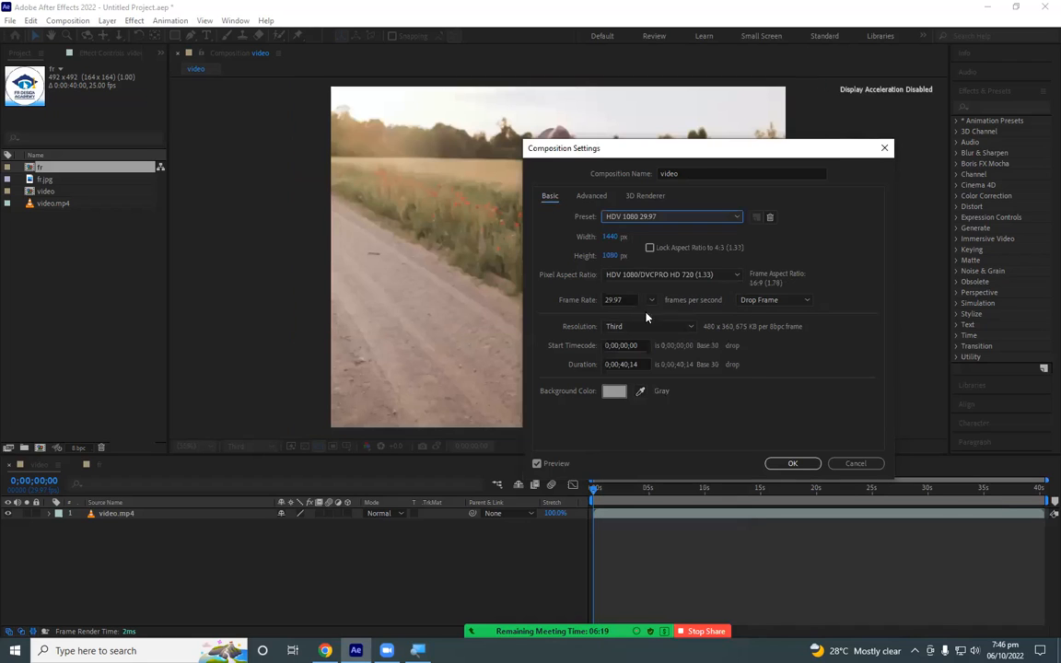
- Set the video composition's preset to HDTV 1080 29.97 and apply the settings
click(621, 221)
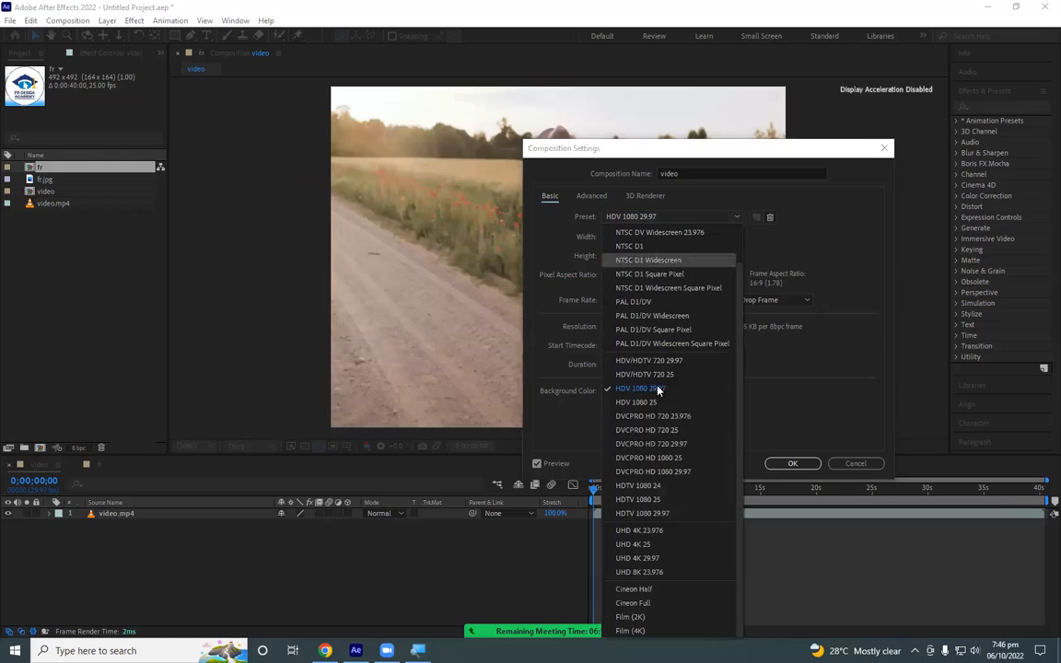
click(678, 515)
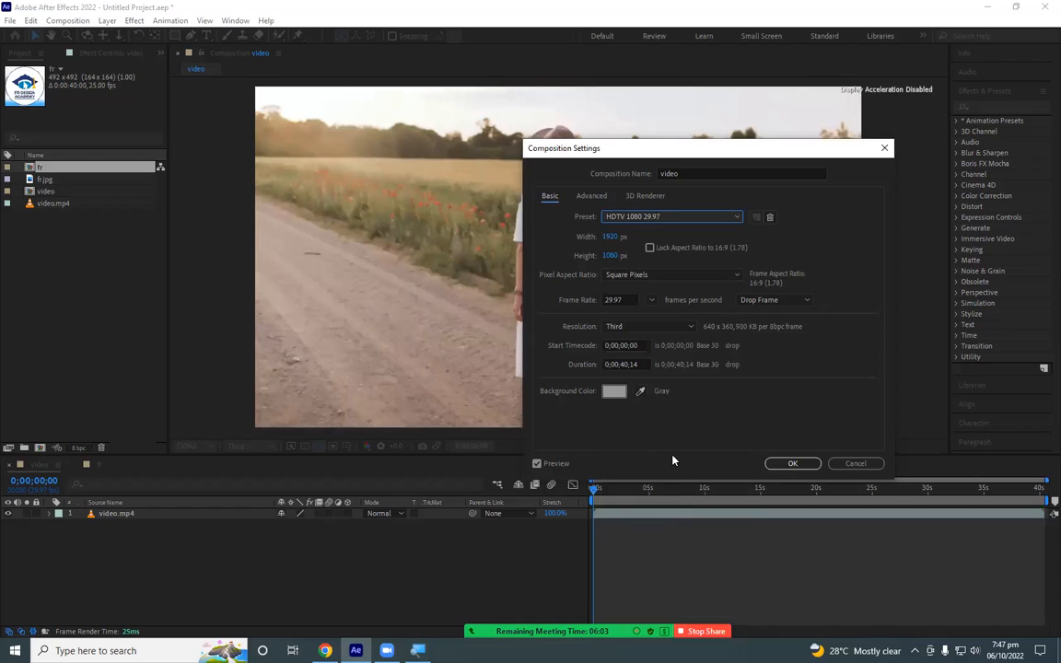
click(792, 464)
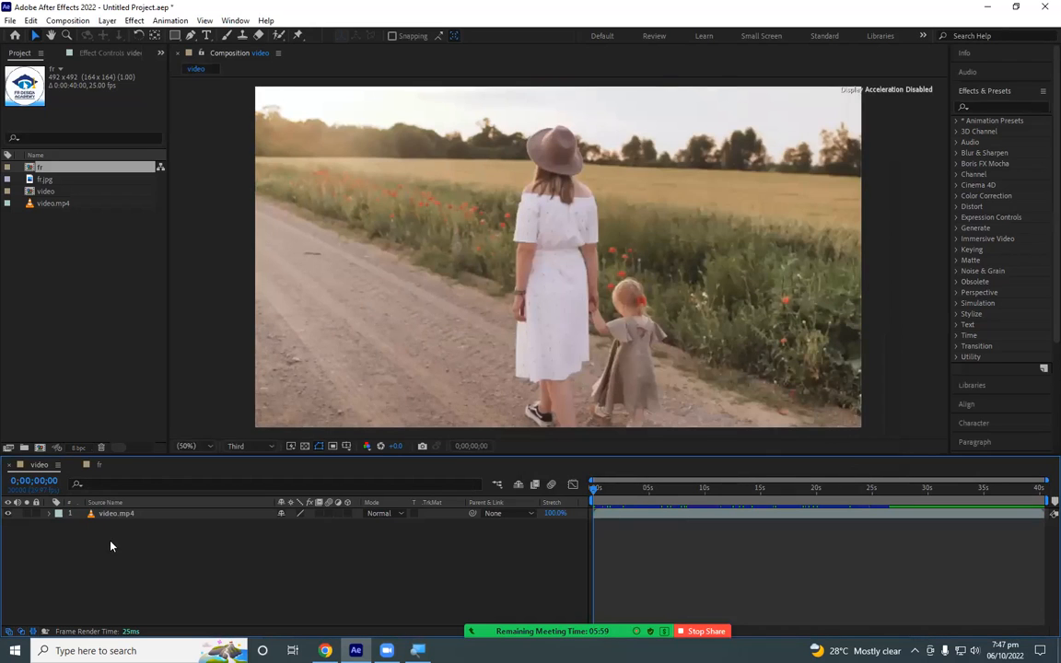
- Resize the fr composition to a width of 1920 px and a height of 1080 px
click(99, 468)
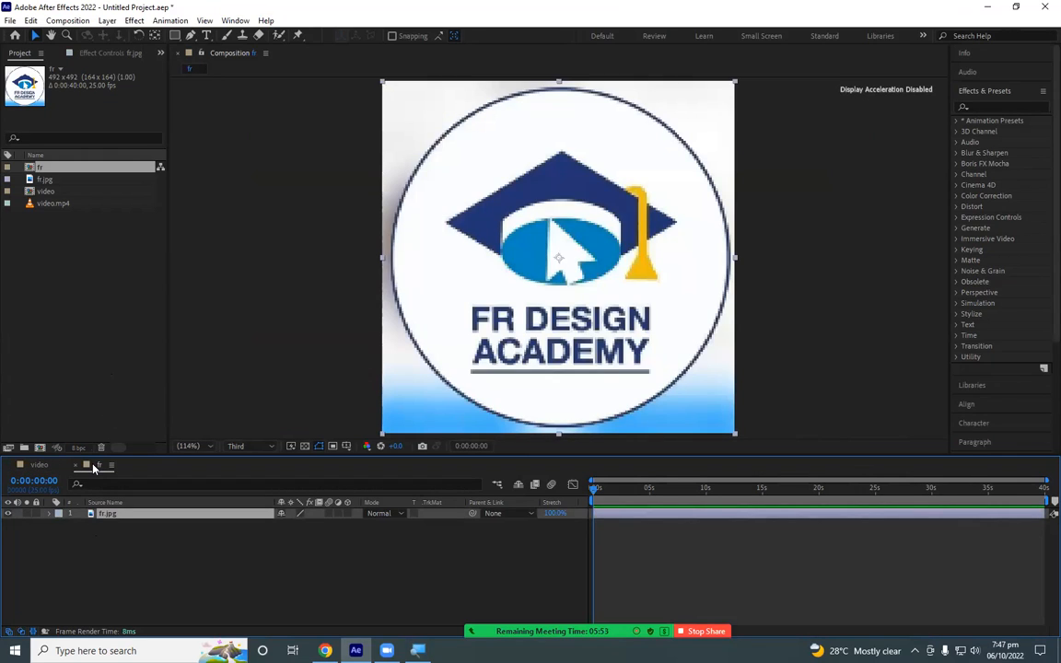
click(39, 466)
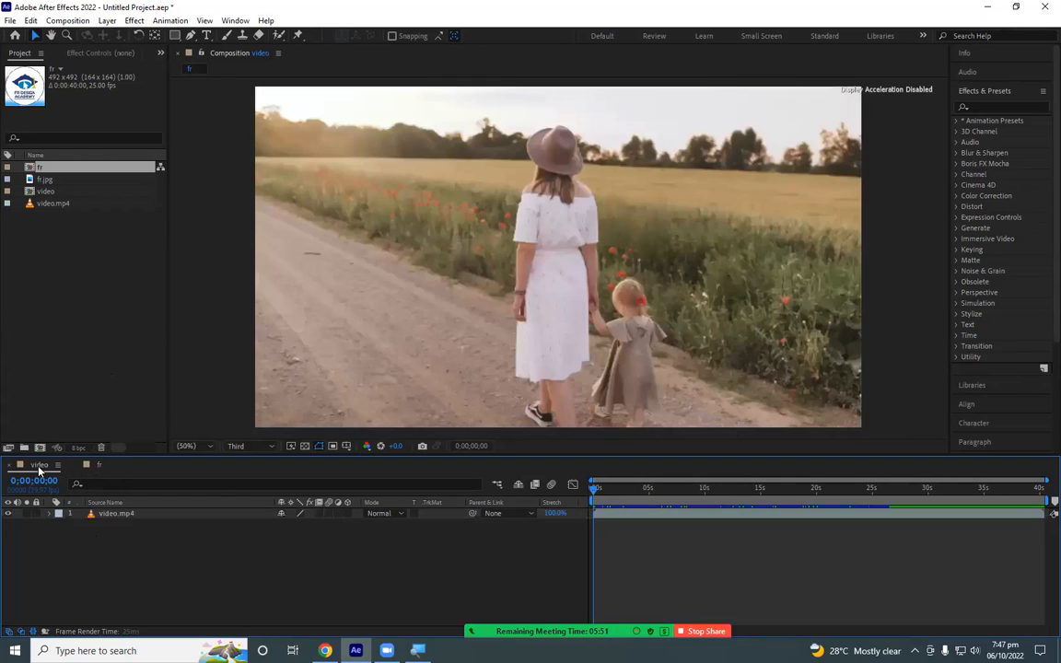
click(94, 466)
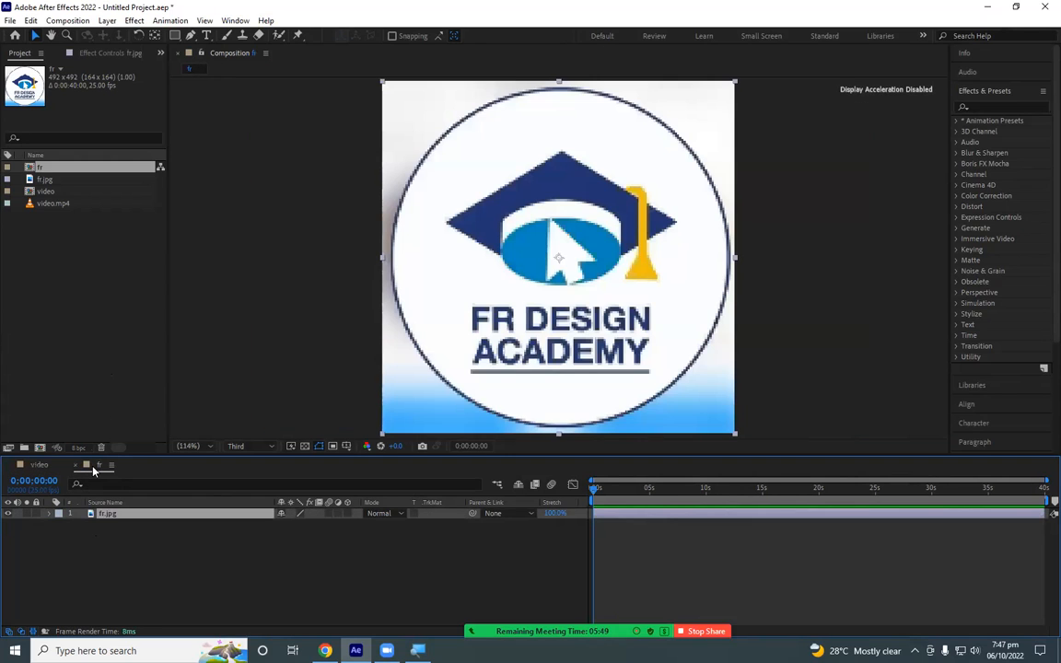
click(68, 21)
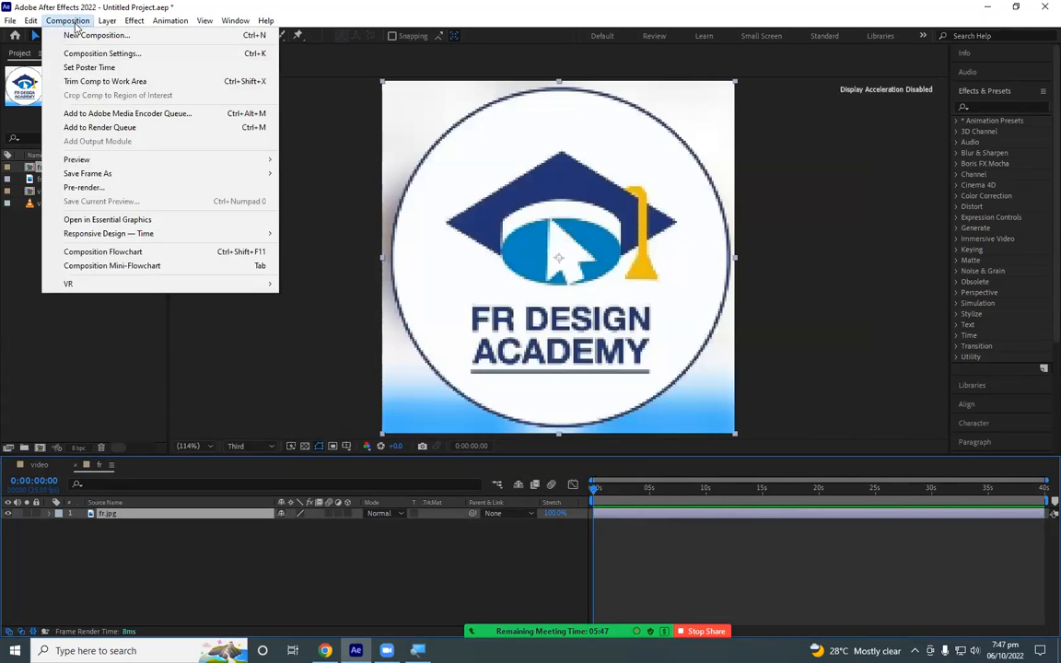
click(90, 54)
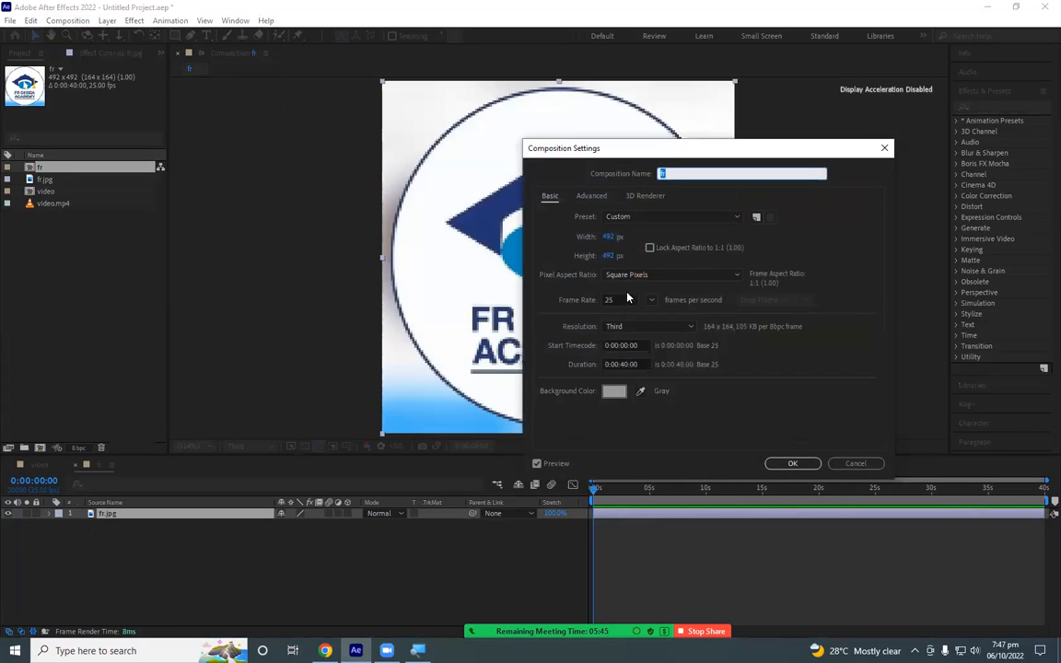
click(613, 237)
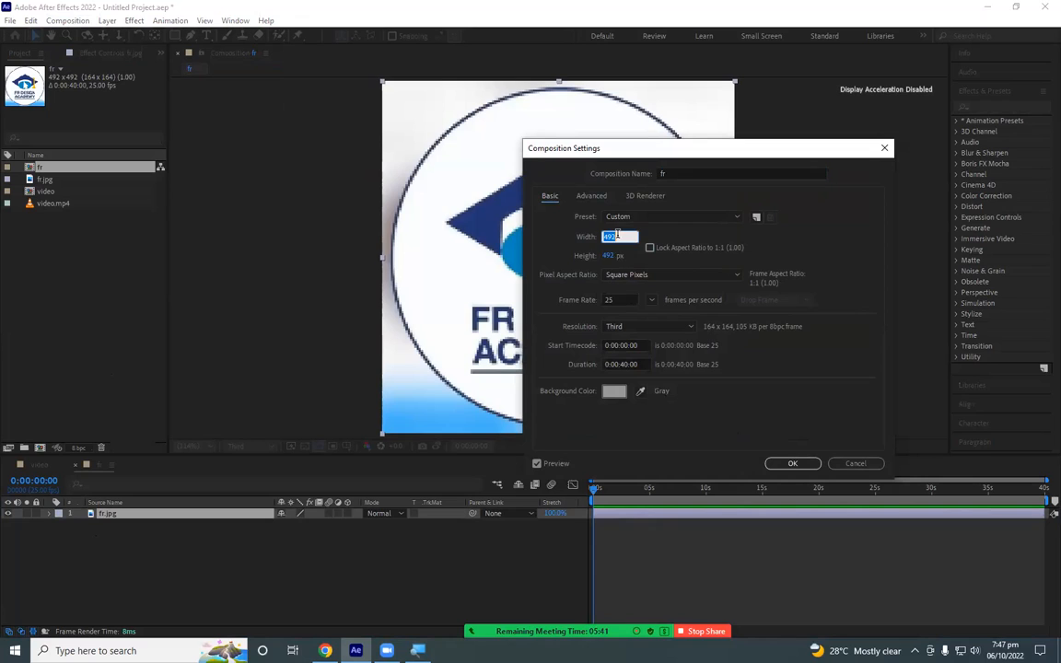
text(1920)
key(Tab)
text(1080)
key(Return)
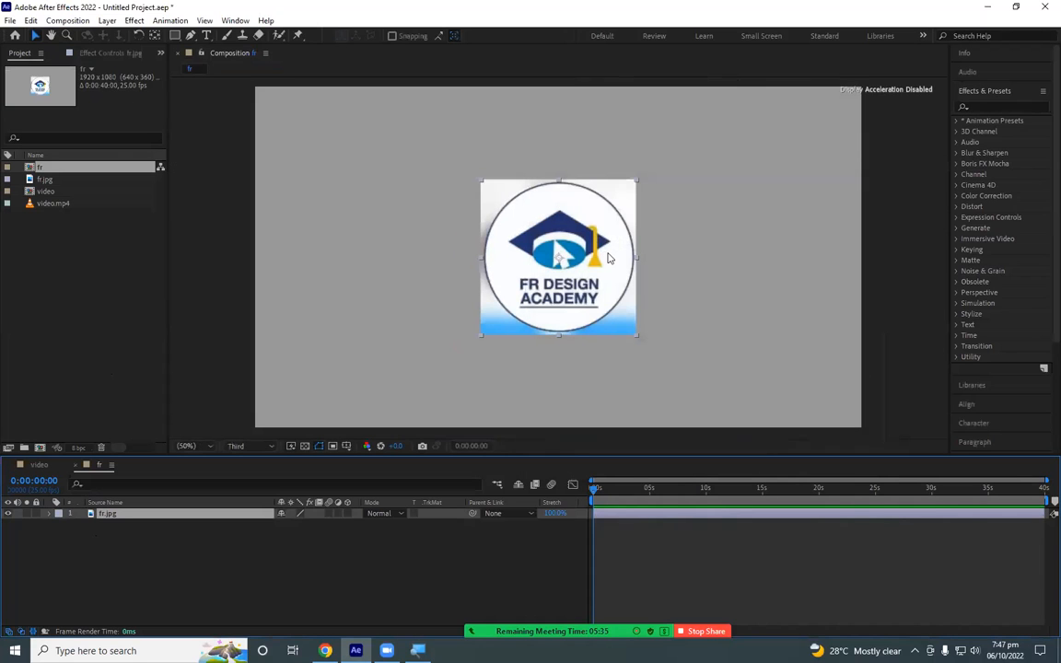
- Scale the FR Design Academy logo down slightly in the fr composition and move it up and left of the frame's centre
mouse_move(480, 182)
mouse_down()
mouse_move(519, 221)
mouse_move(492, 192)
mouse_up()
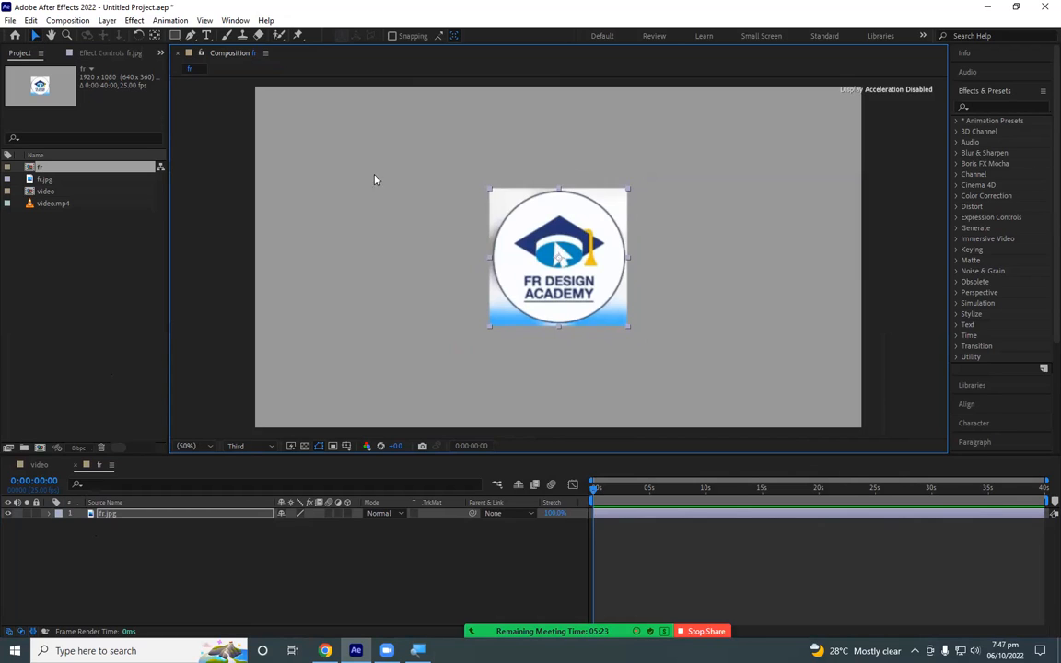
drag(512, 205, 569, 216)
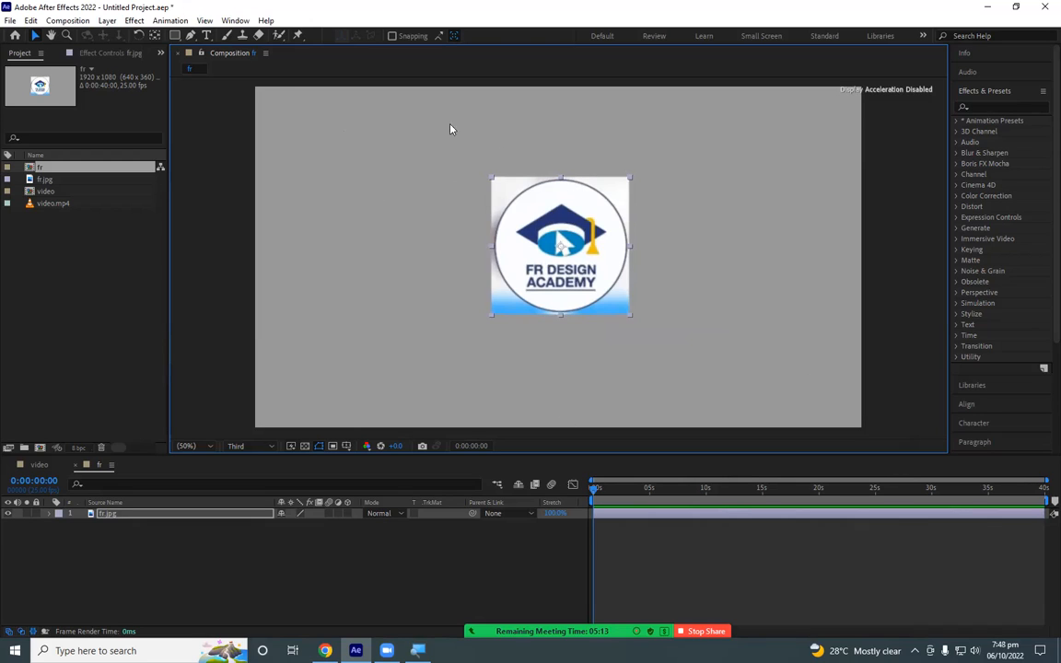
drag(492, 191, 520, 200)
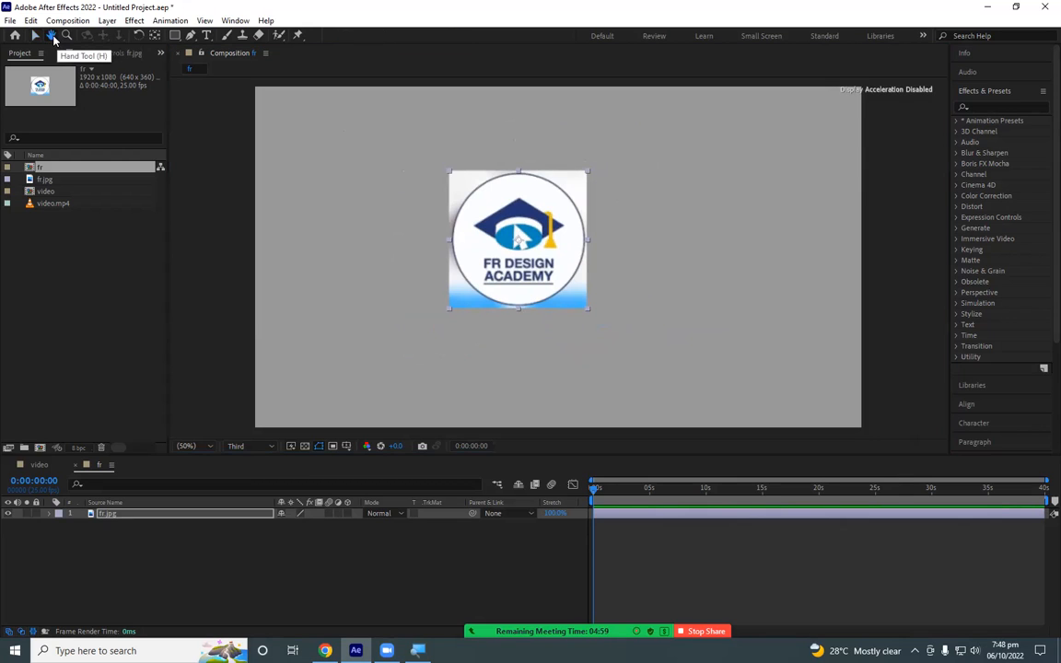
- Move the logo back to the frame's horizontal centre, slightly above the middle, and scale it down further in proportion
click(52, 35)
drag(431, 184, 394, 190)
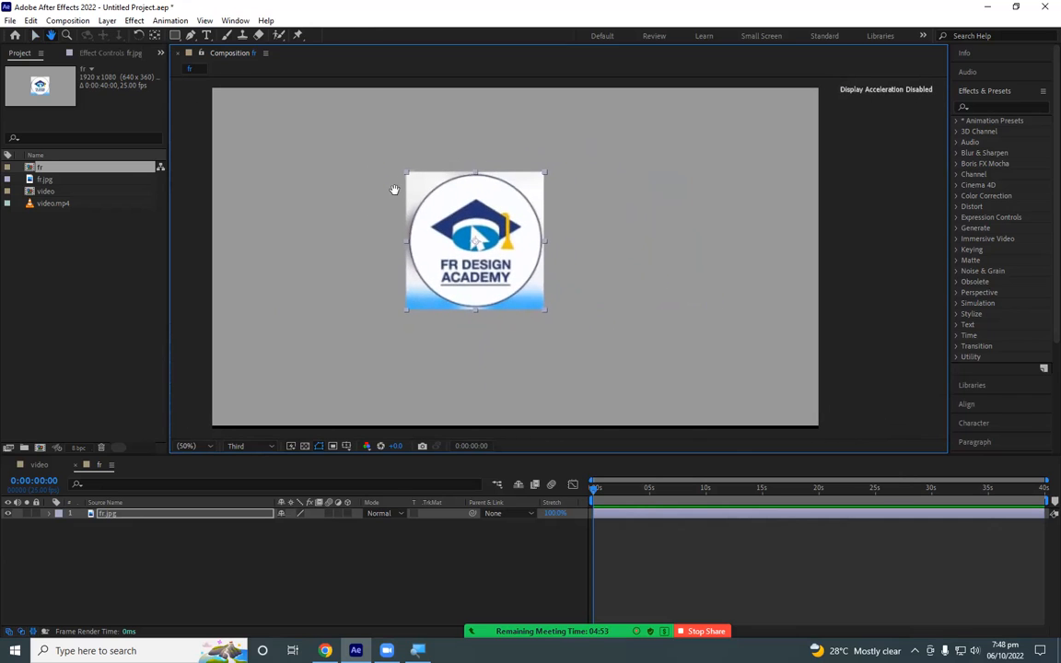
click(35, 37)
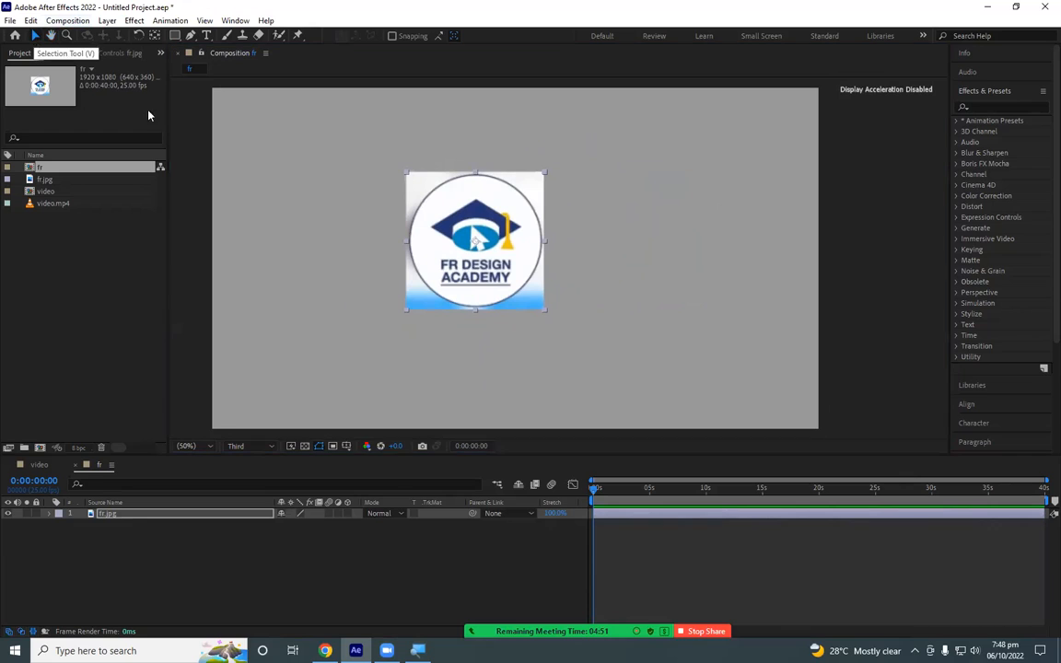
drag(453, 229, 494, 217)
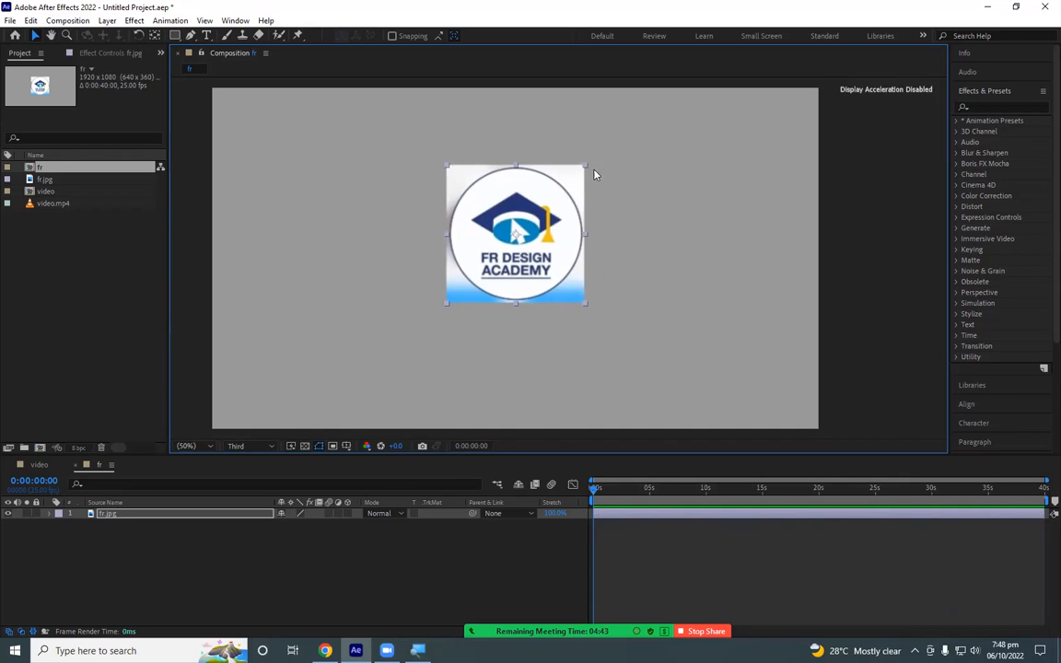
drag(586, 171, 567, 212)
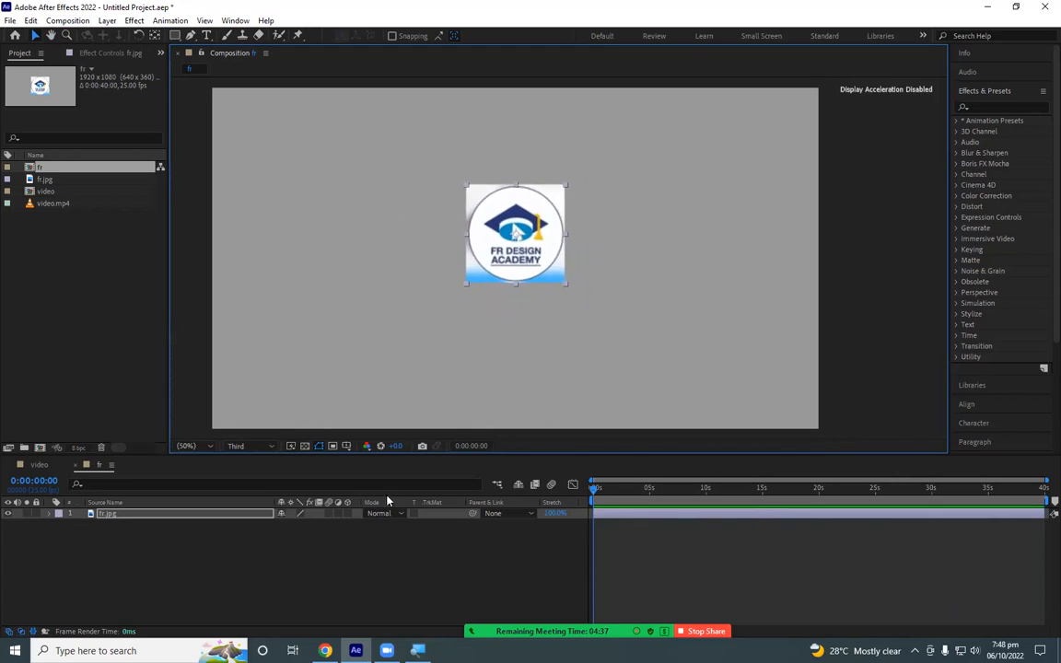
- Switch to the video composition, start saving the project under a new name, and create a desktop folder named after effects project 01
click(40, 467)
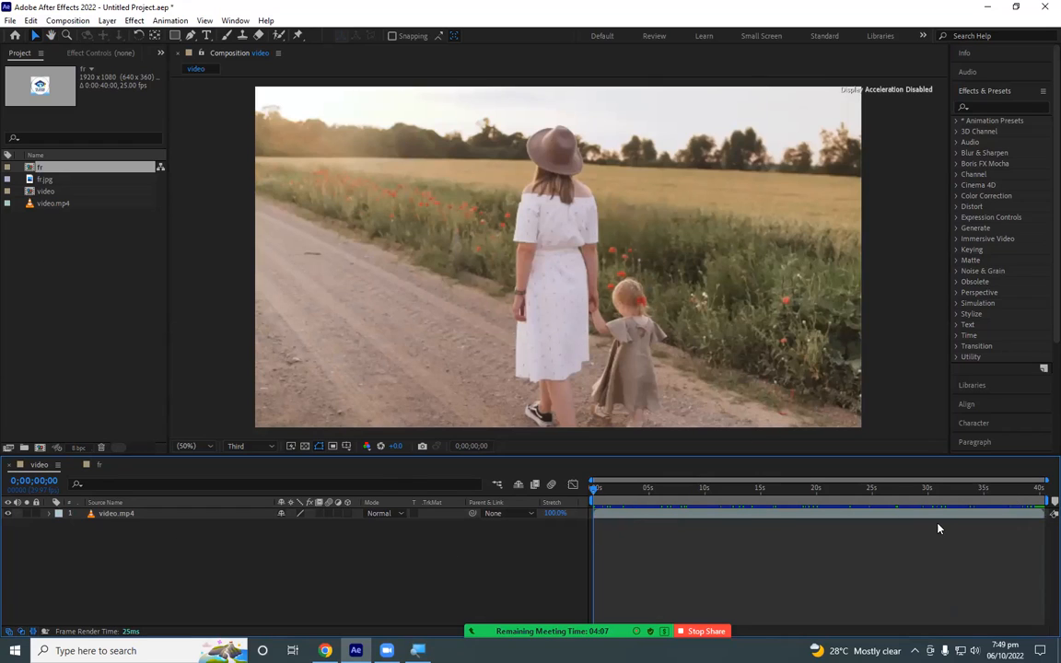
click(9, 20)
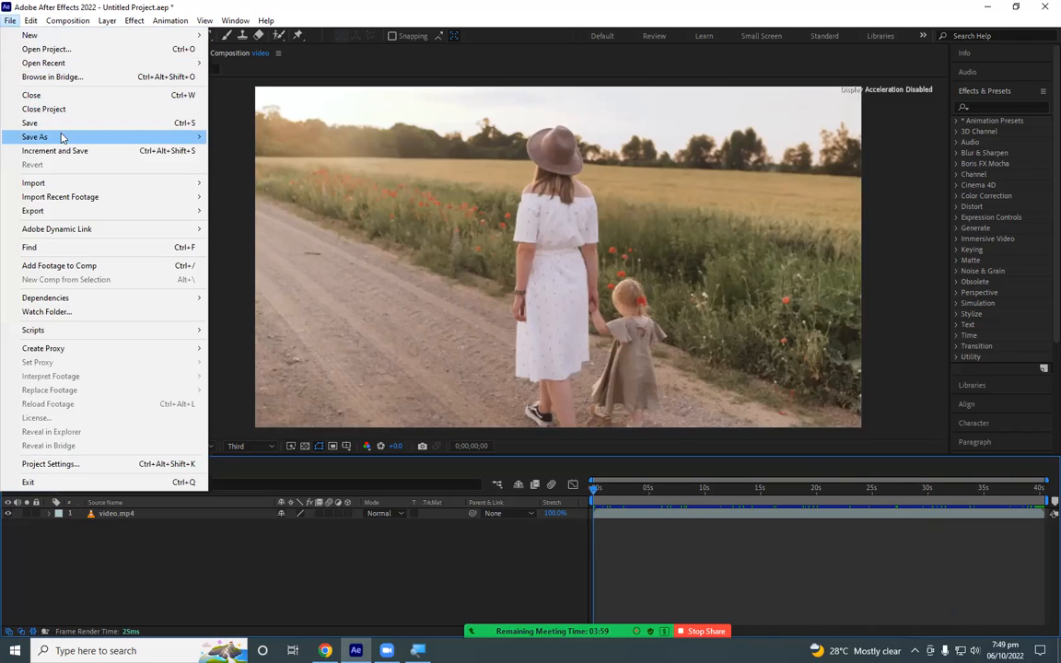
mouse_move(142, 138)
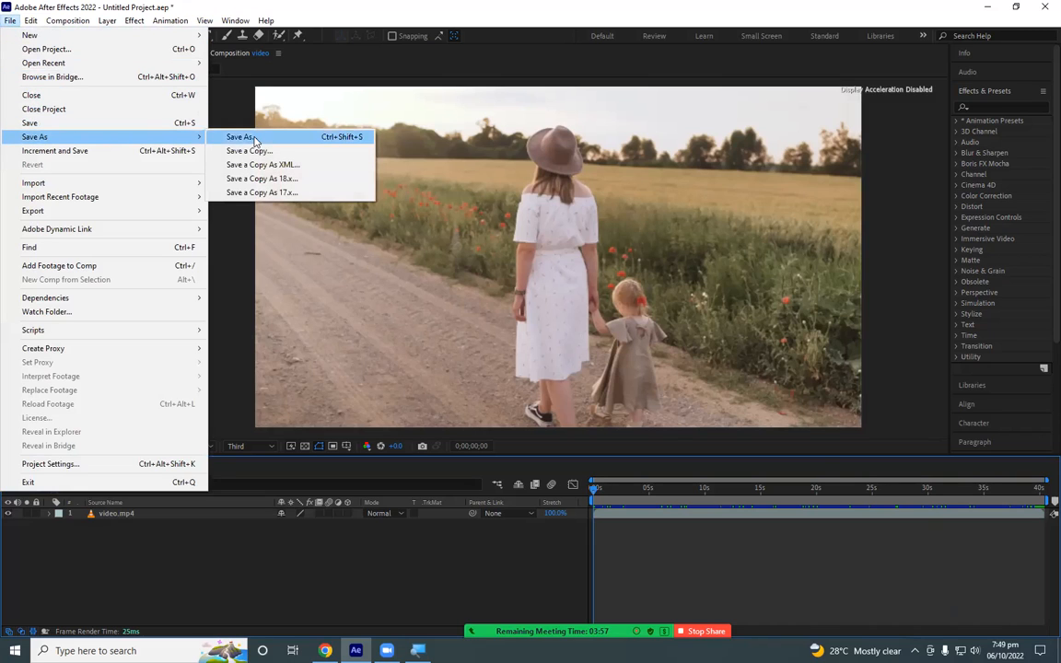
click(284, 136)
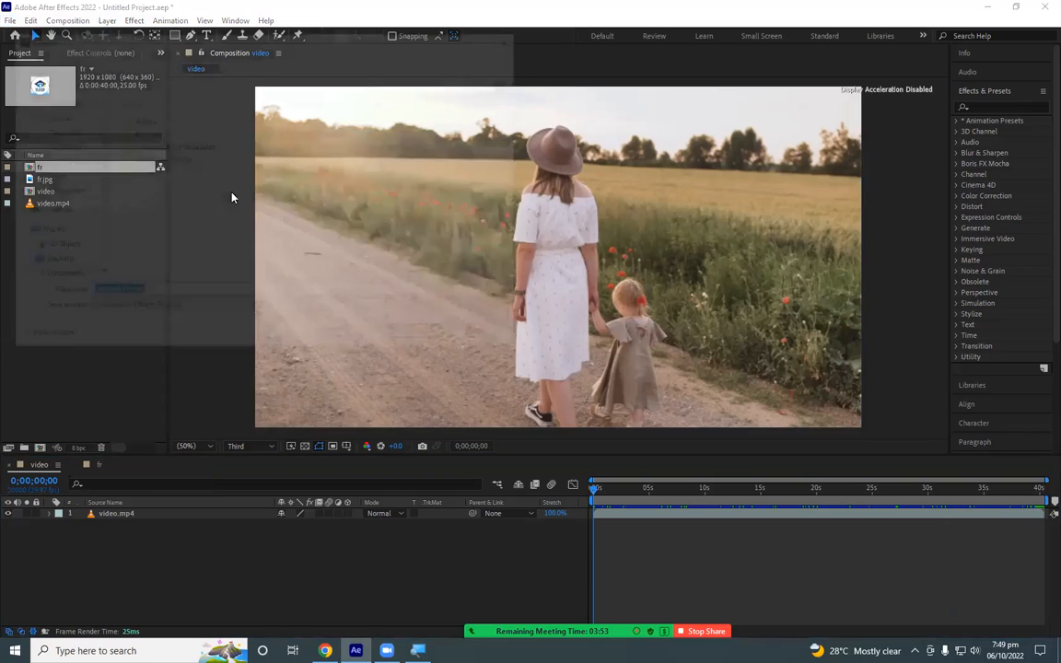
scroll(55, 122, up, 2)
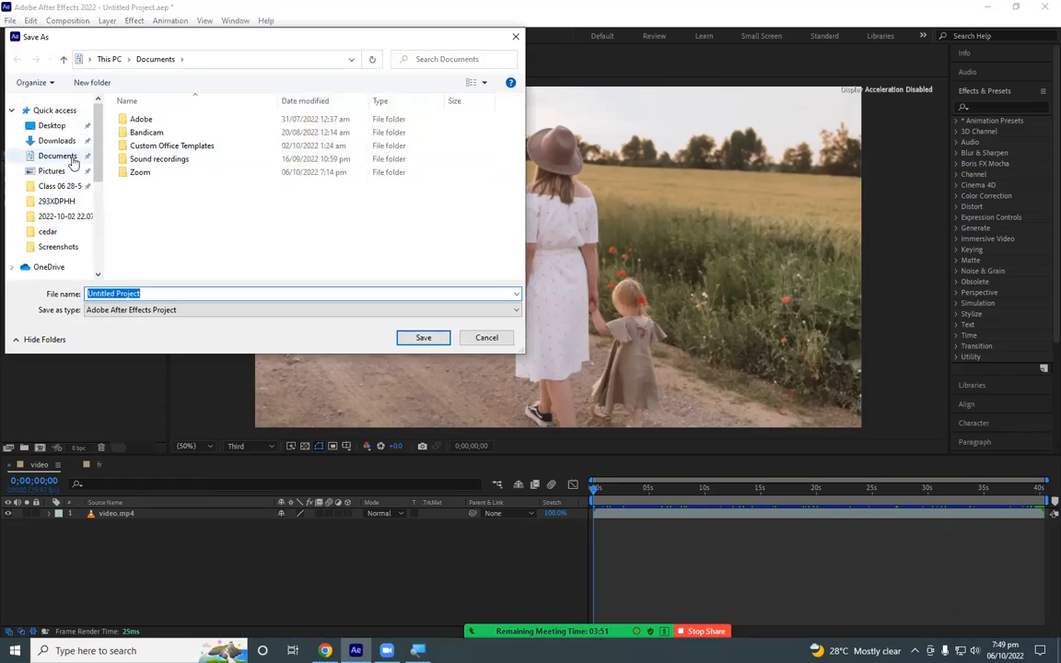
click(51, 125)
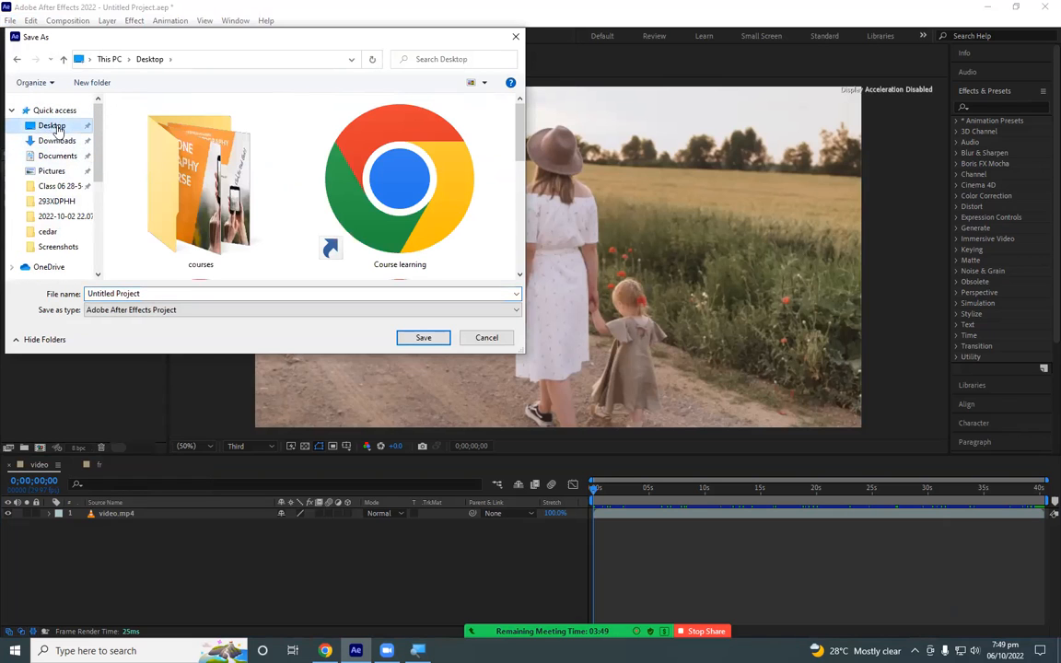
click(92, 81)
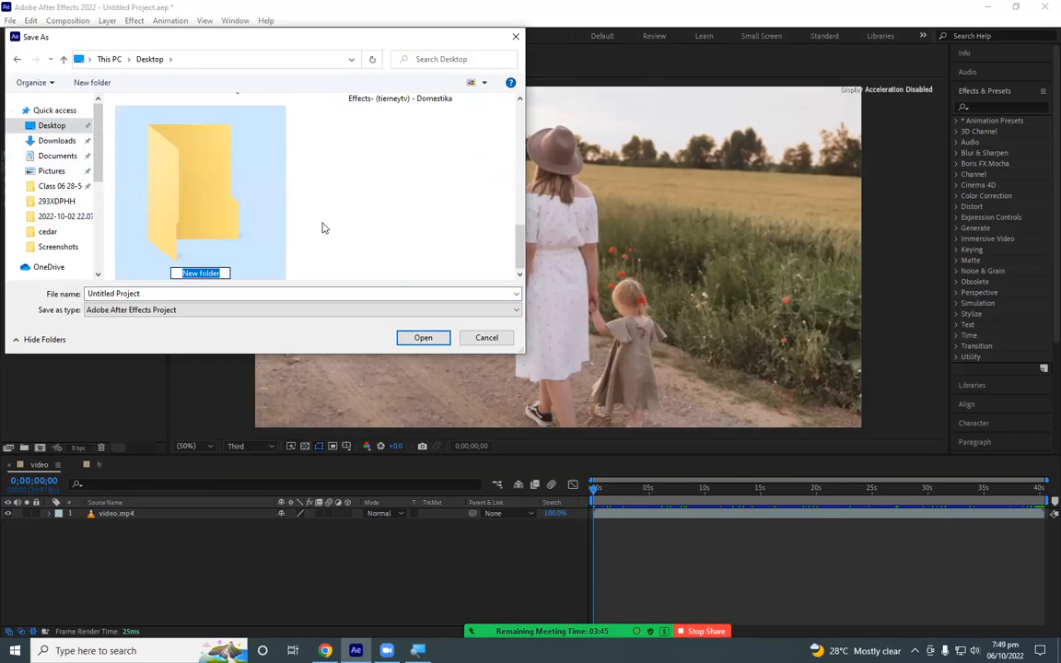
text(after effects proje)
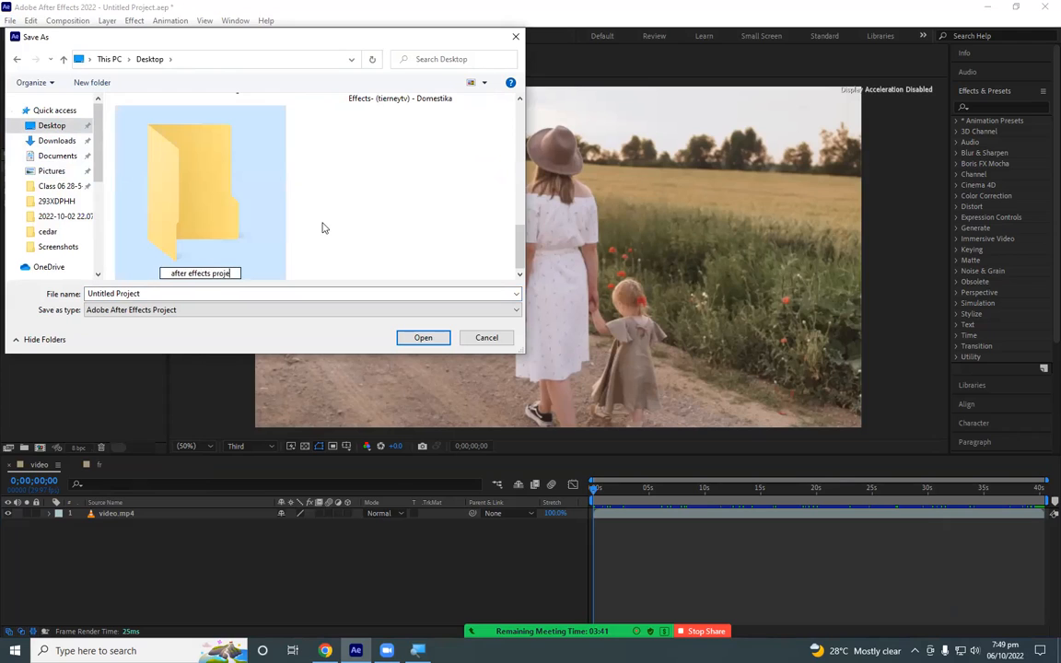
text(ct 01)
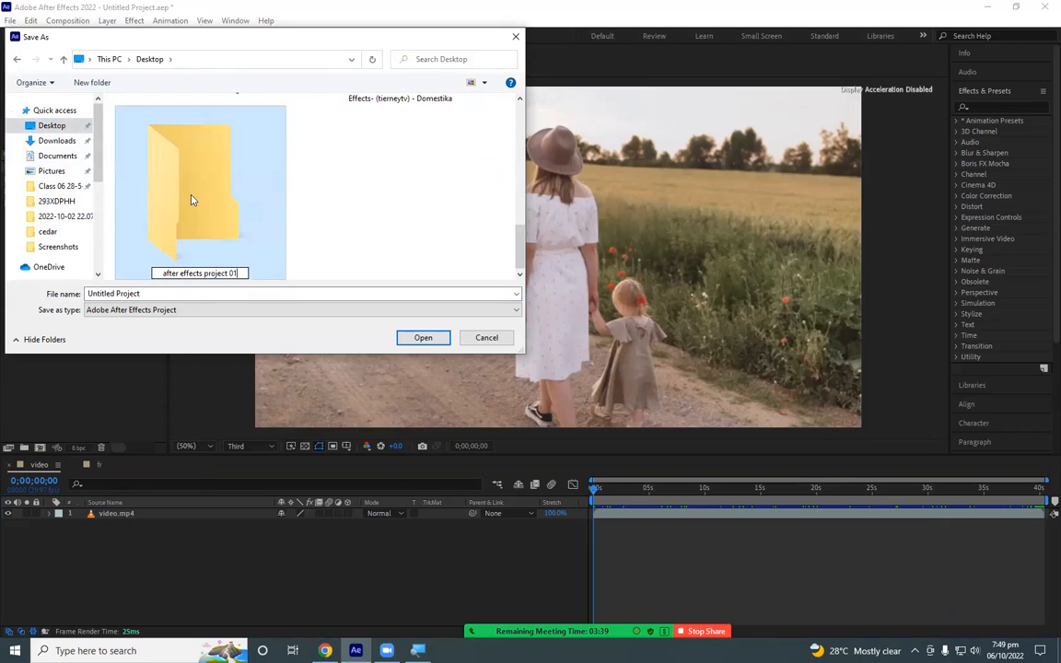
key(Return)
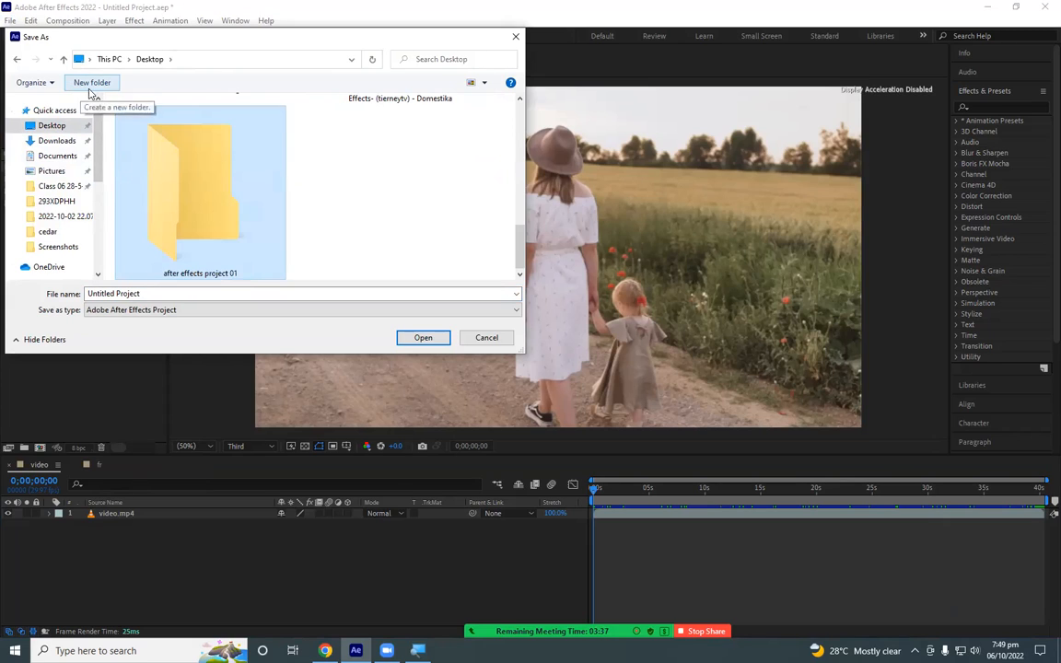
- Save the project to the desktop as Project 01 in the Adobe After Effects Project format
click(164, 291)
text(P)
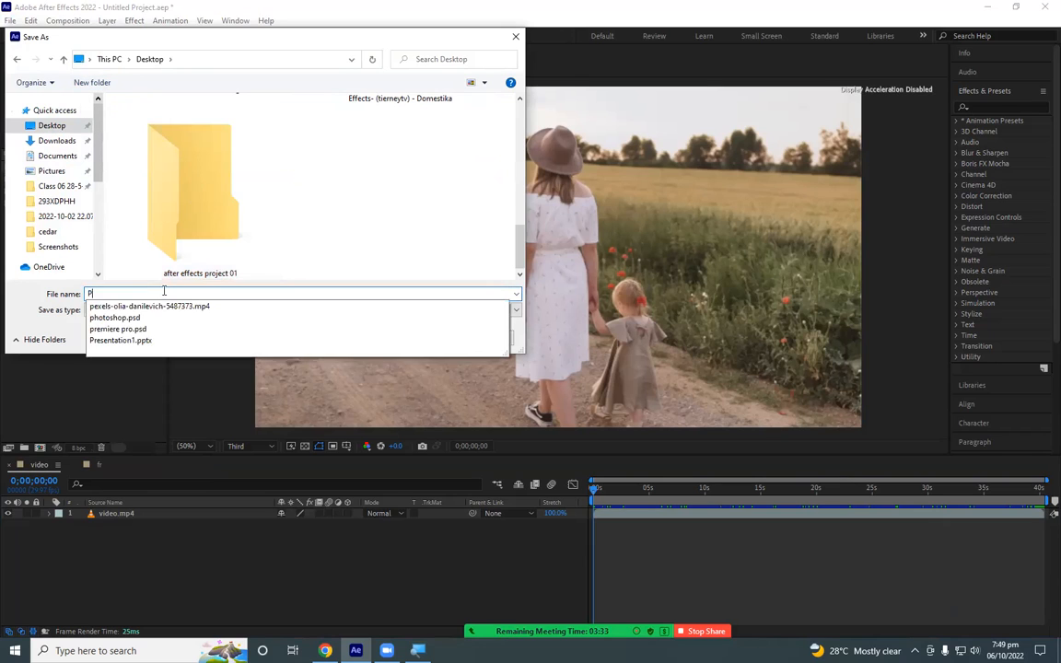
text(roject 01)
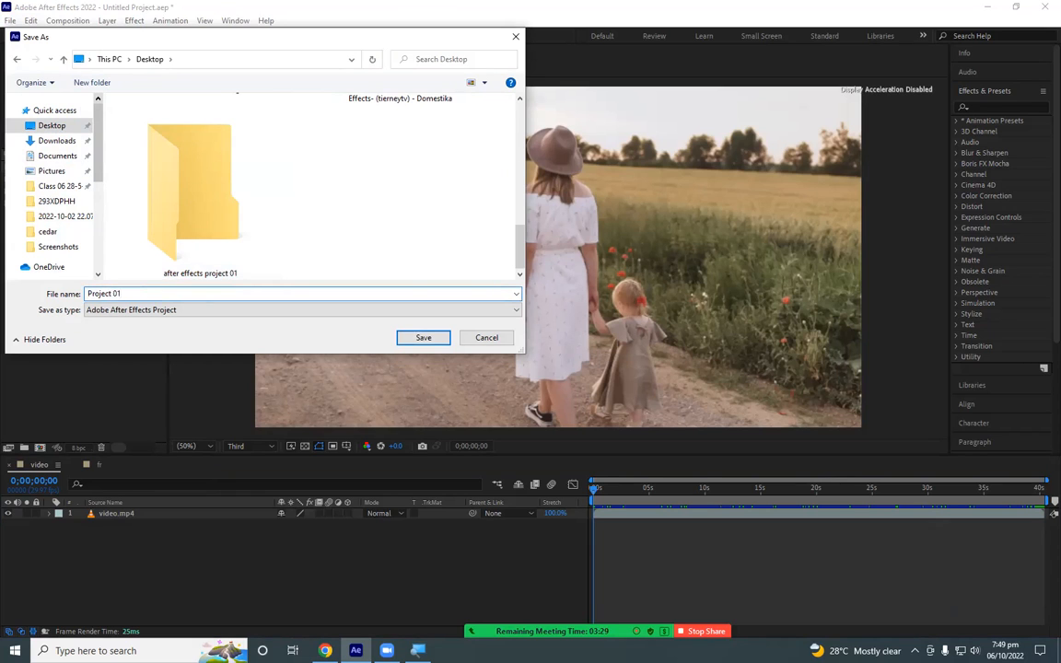
click(416, 337)
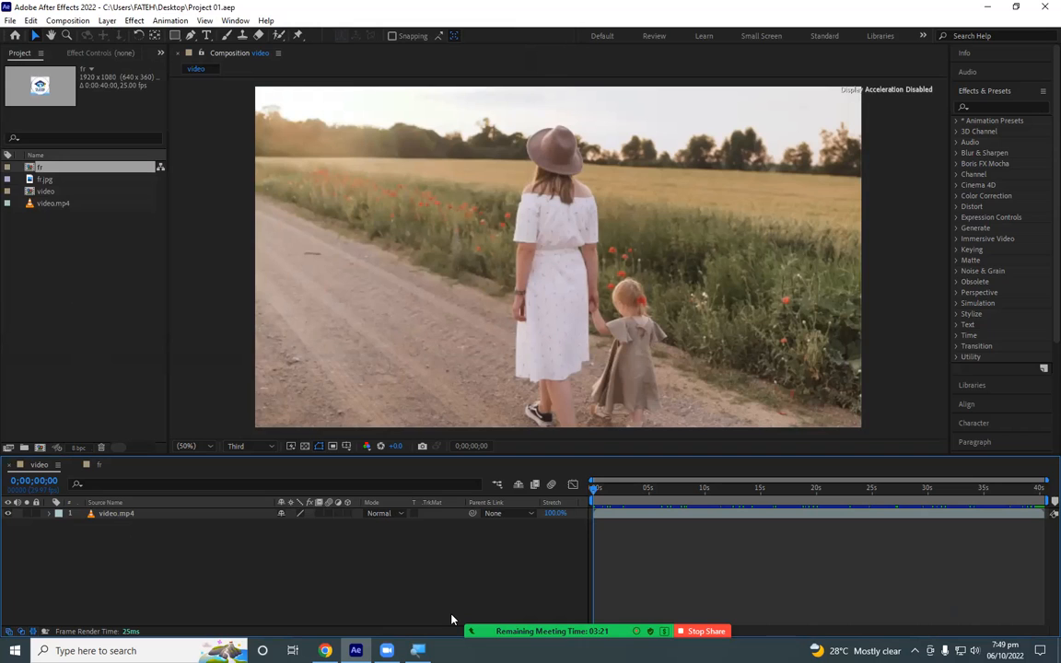
- Review the project settings for expressions, audio, time display style, and video rendering and effects, and close them without changes
click(11, 21)
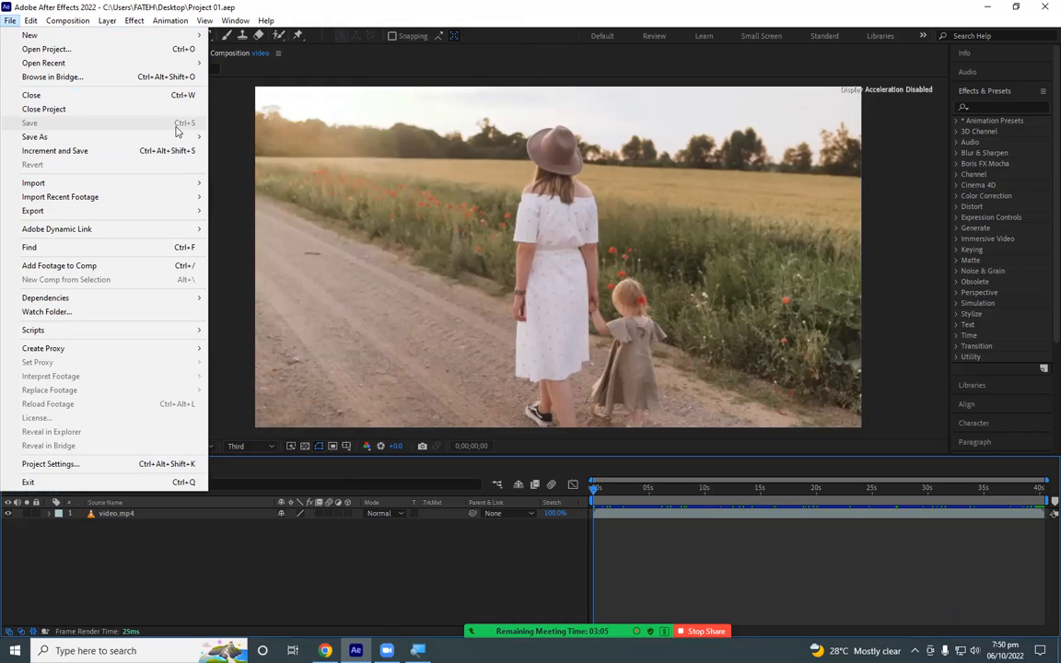
click(82, 465)
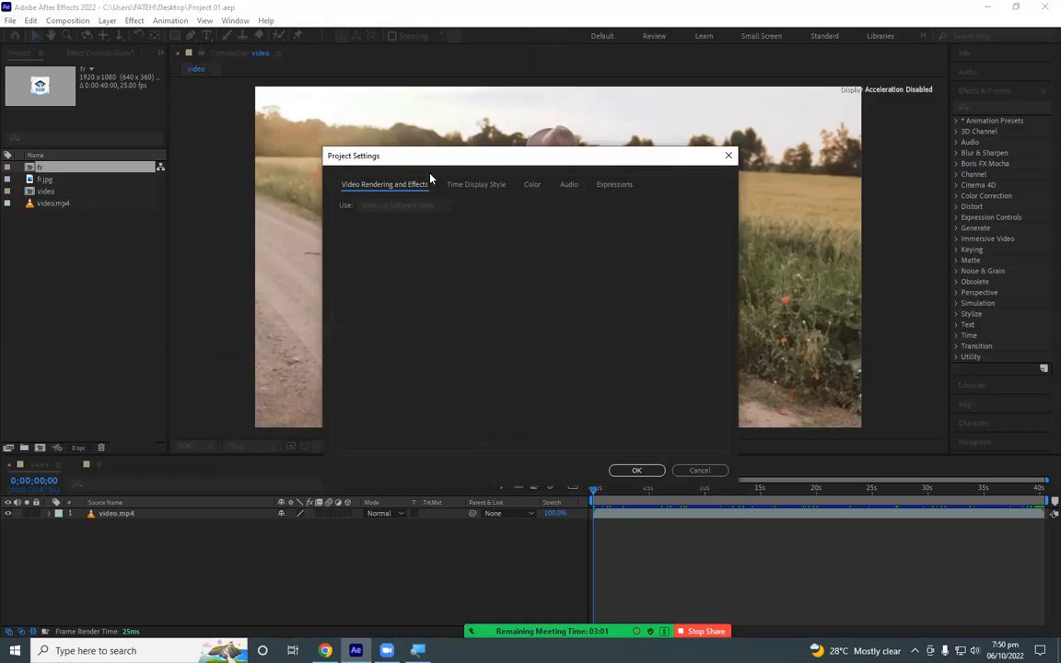
click(603, 187)
click(569, 186)
click(488, 185)
click(412, 185)
click(729, 156)
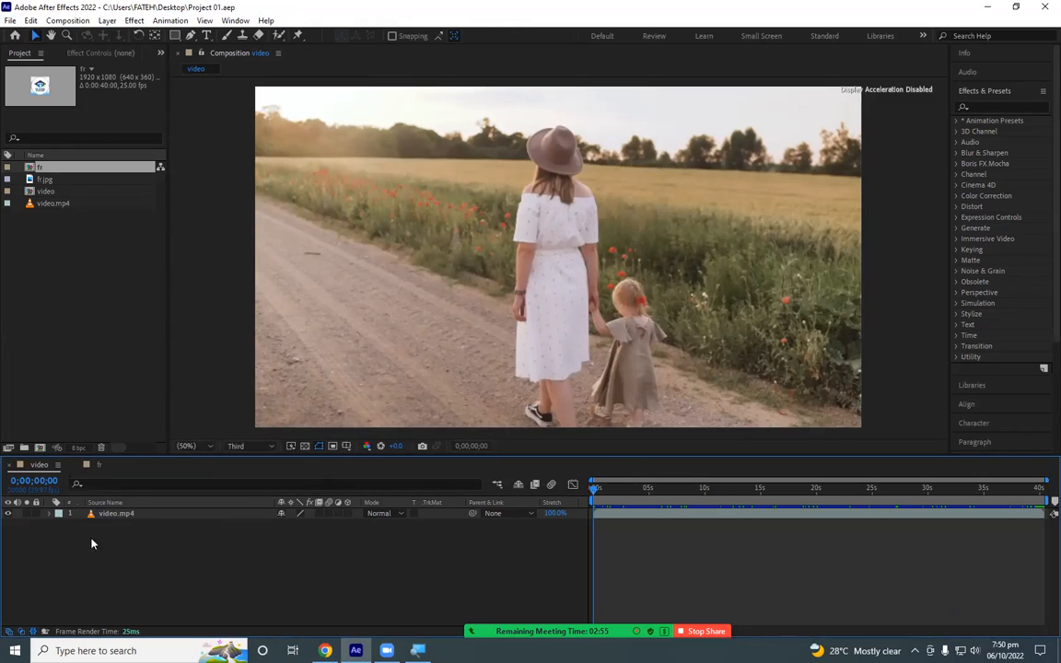
right_click(194, 564)
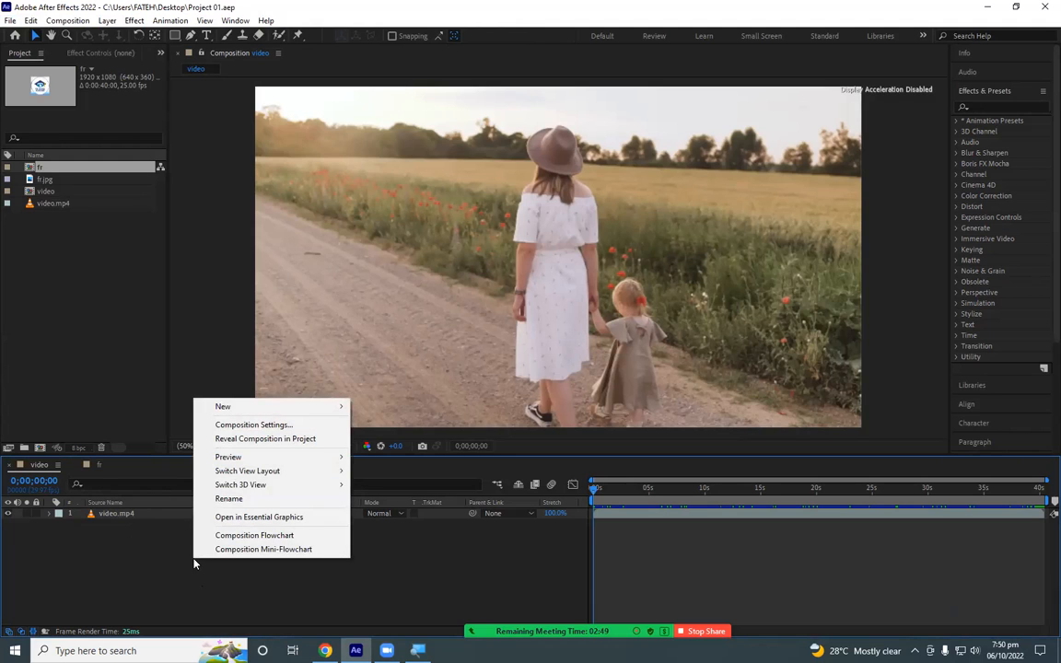
mouse_move(252, 409)
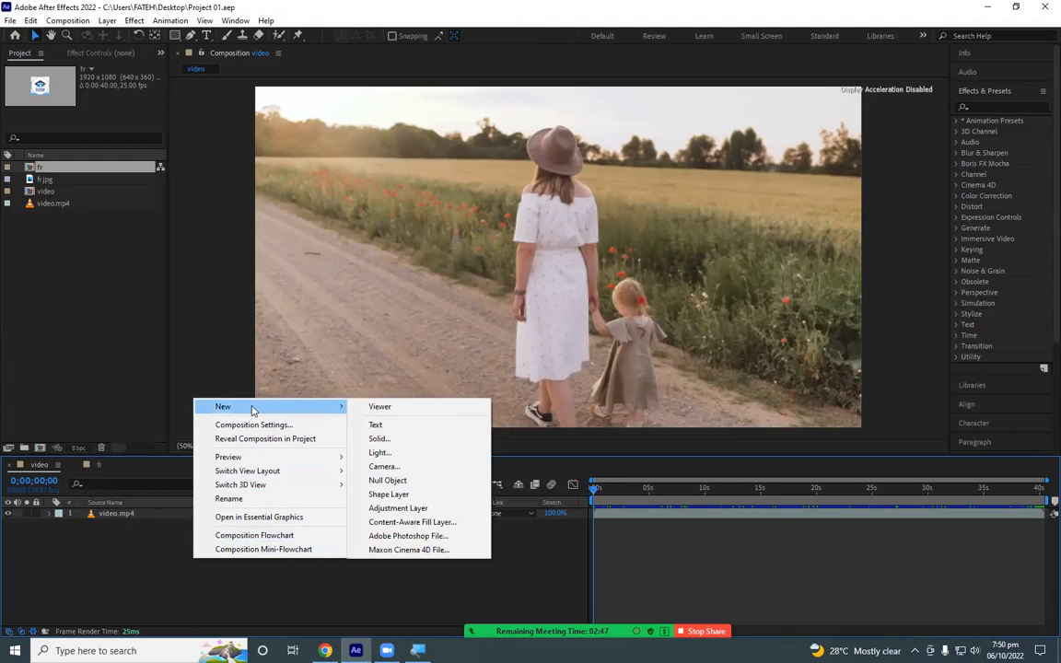
click(140, 582)
right_click(186, 567)
click(112, 531)
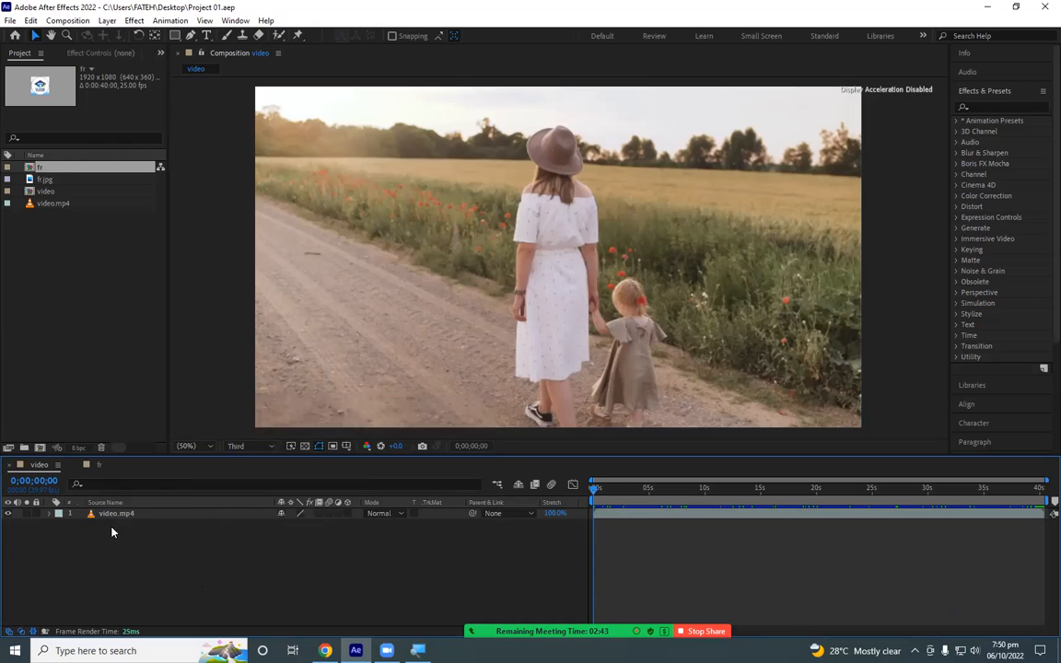
- Start a new solid layer in the video composition and name it bar
right_click(173, 578)
mouse_move(237, 425)
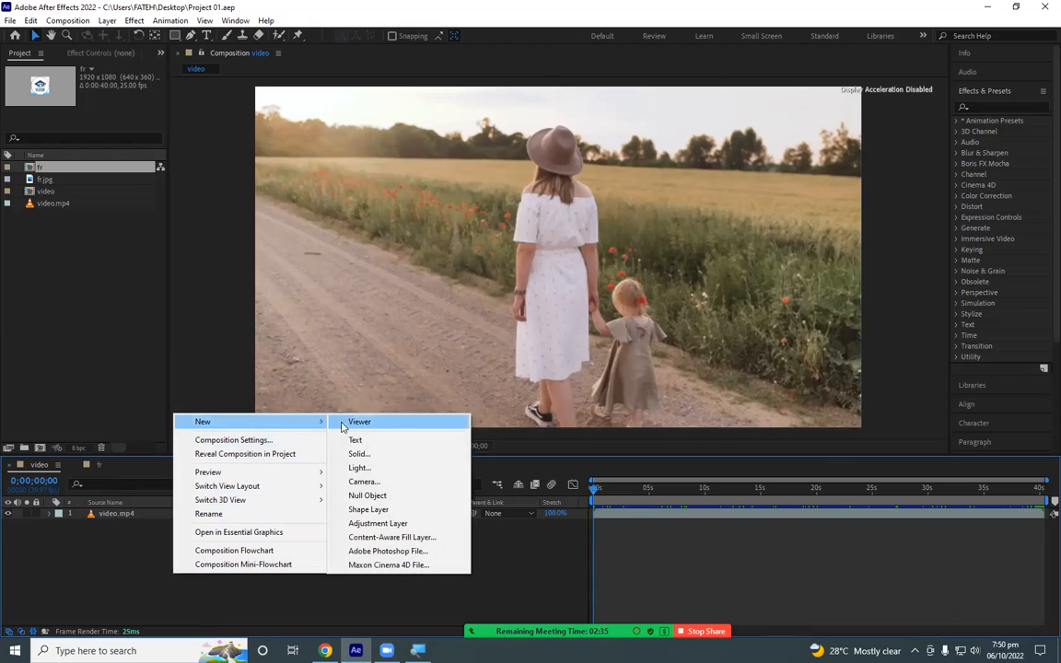
click(386, 458)
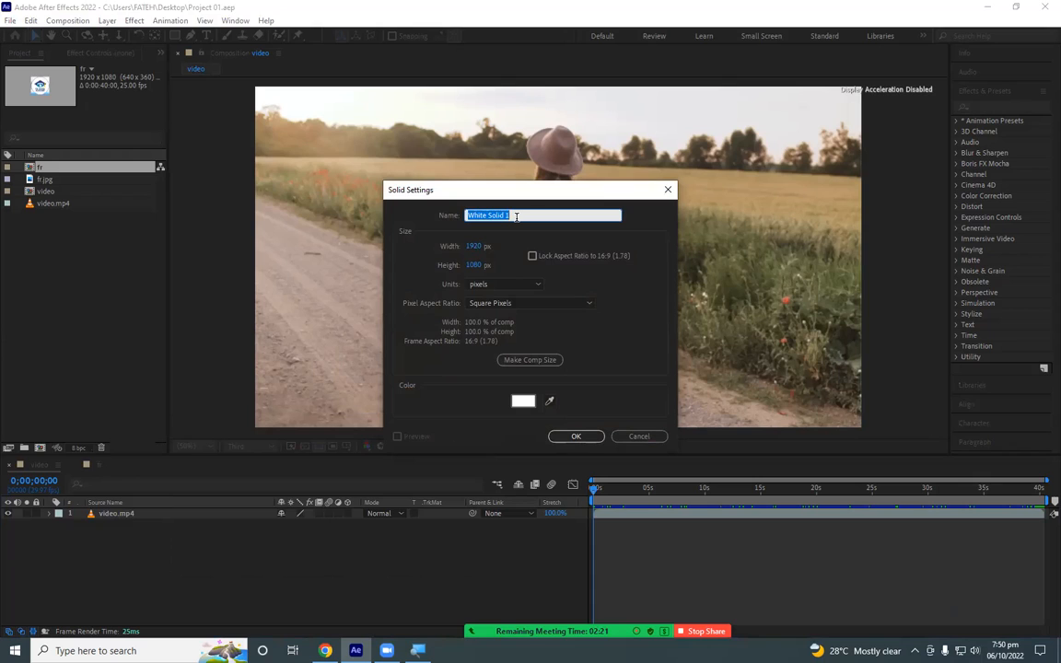
text(bar)
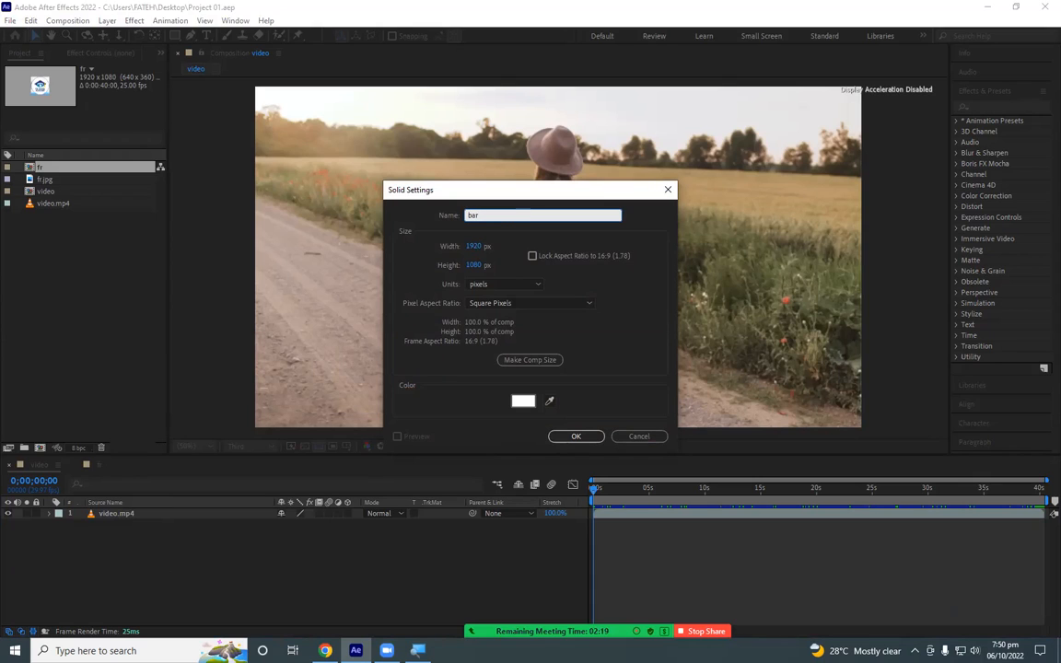
- Set the solid's color to a bright sky blue, about #18C9F5, and create the layer at 1920 x 1080 px
click(522, 405)
click(506, 279)
click(520, 311)
mouse_move(554, 357)
mouse_down()
mouse_move(556, 254)
mouse_move(556, 358)
mouse_move(556, 321)
mouse_up()
click(525, 251)
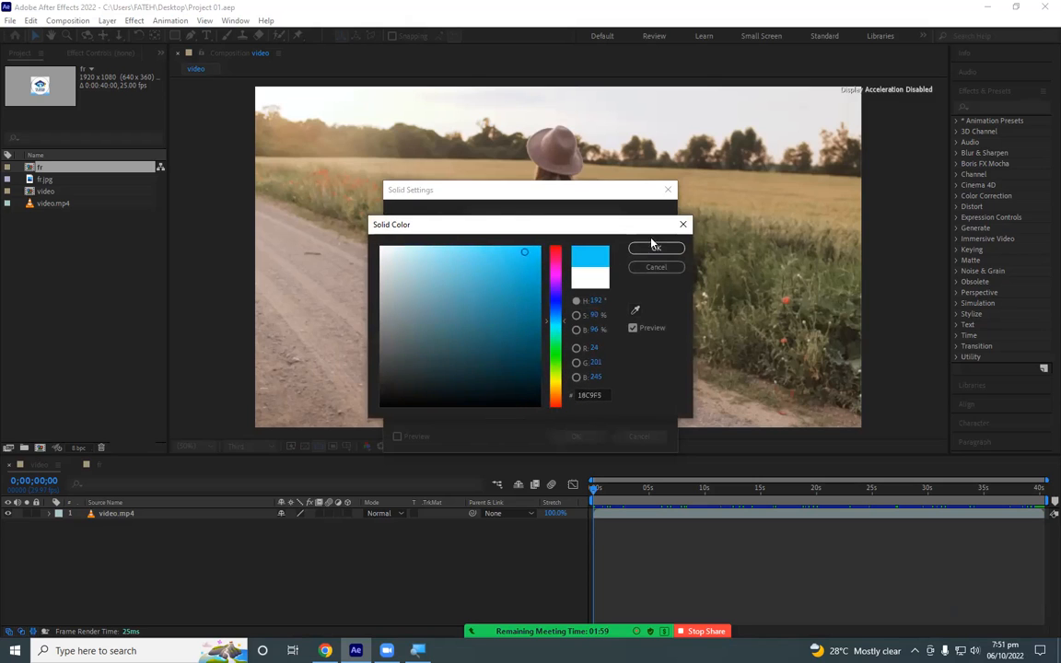
click(654, 246)
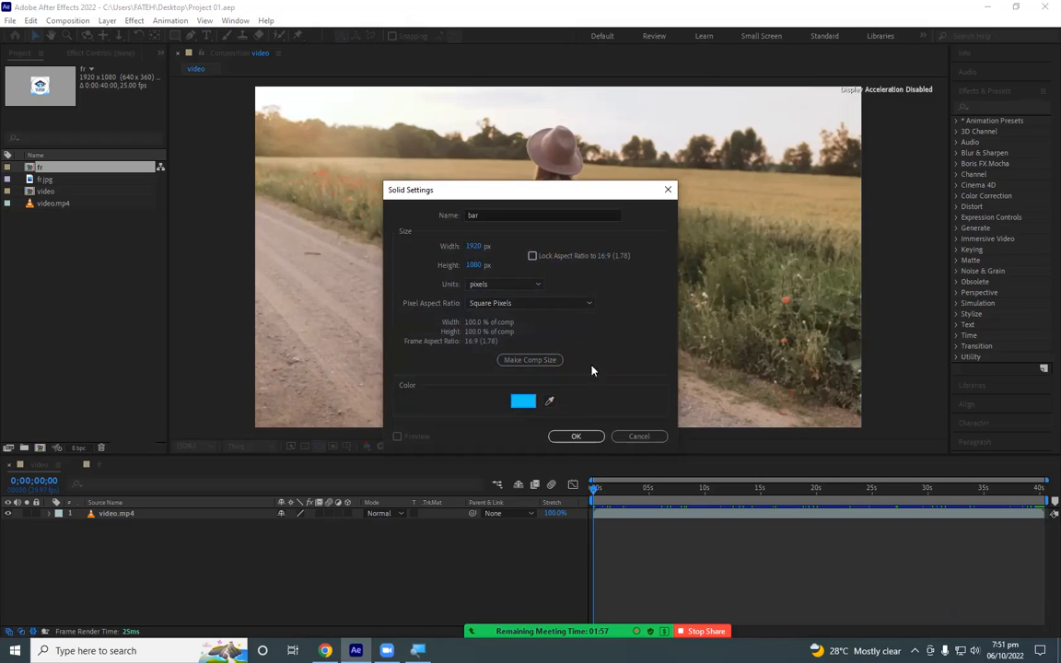
click(576, 437)
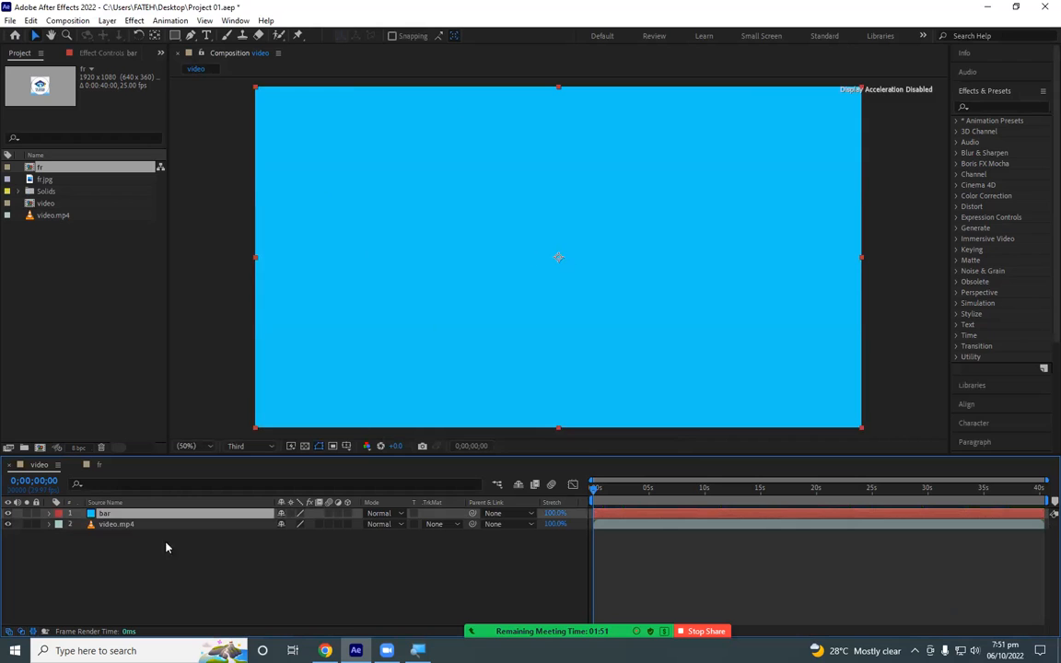
right_click(140, 569)
mouse_move(279, 417)
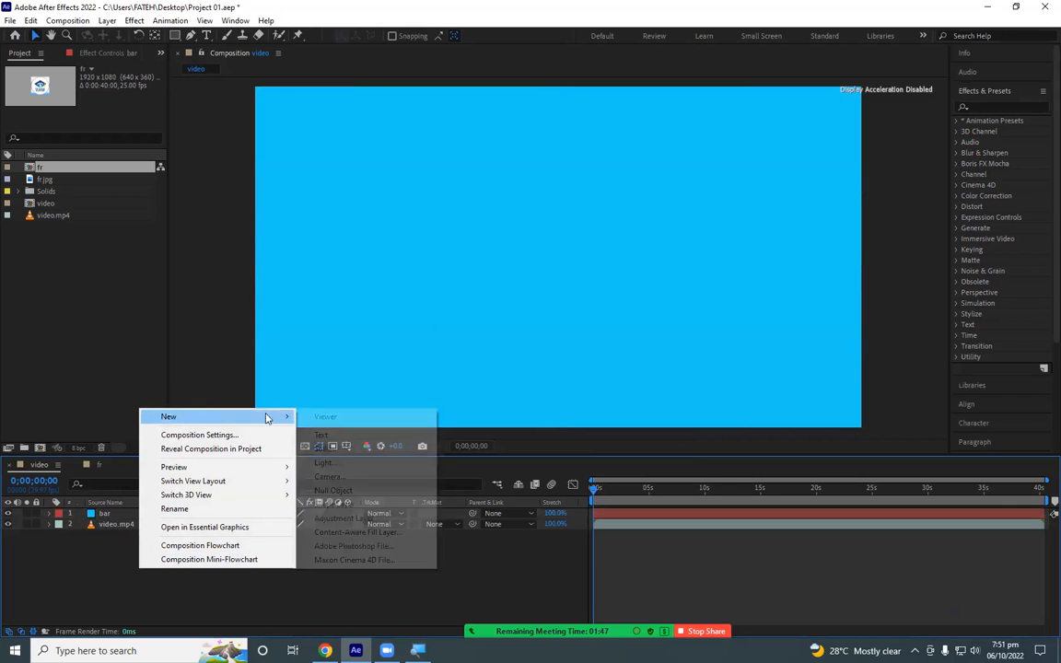
click(207, 598)
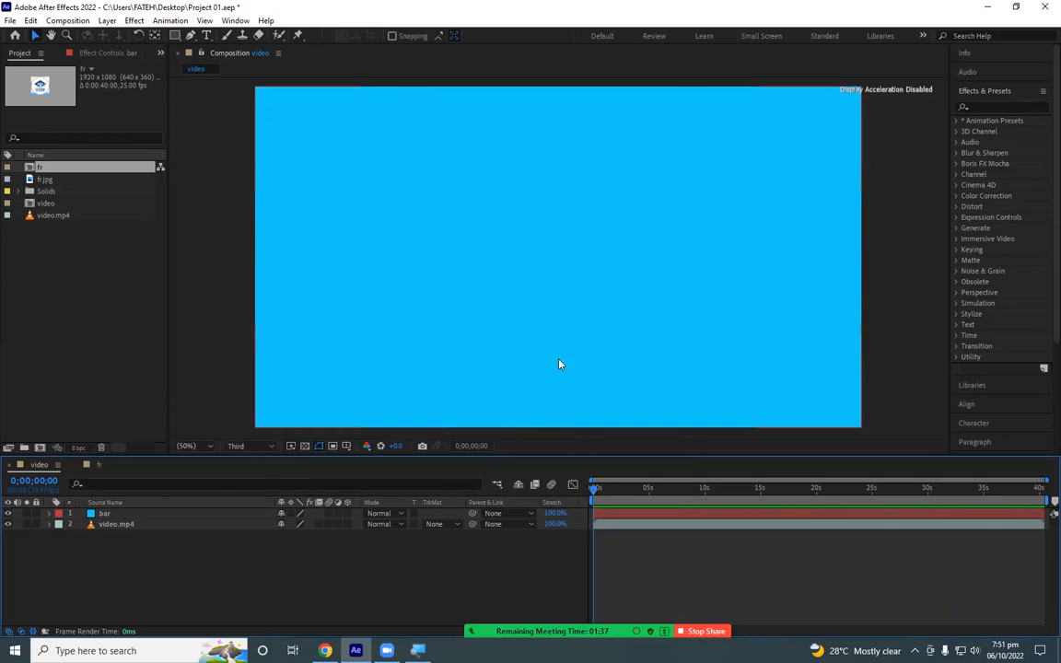
click(109, 532)
click(109, 519)
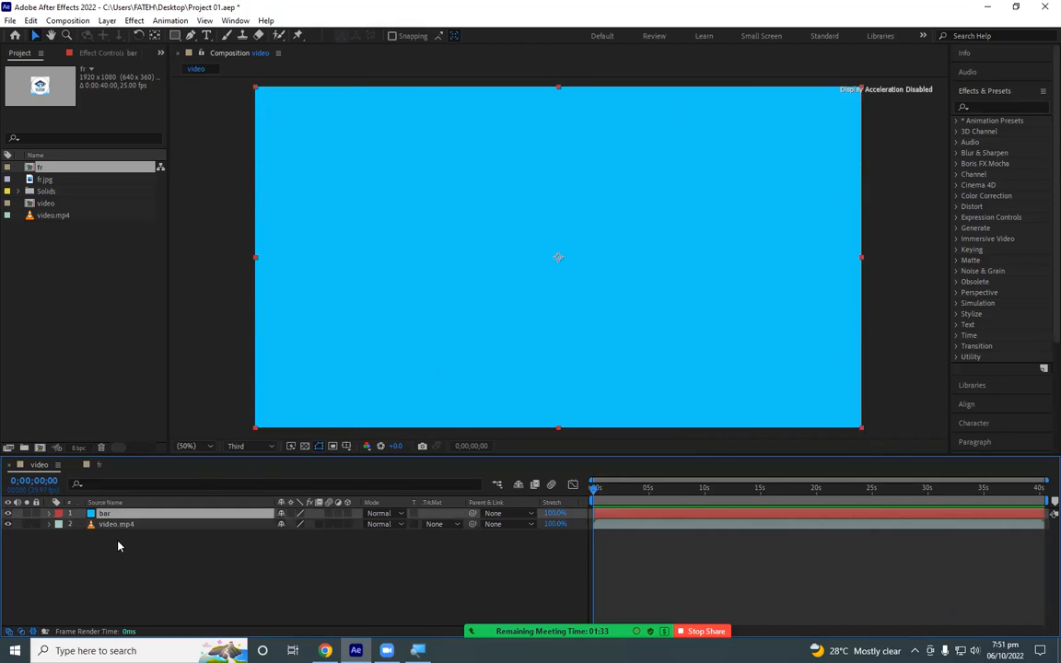
click(118, 546)
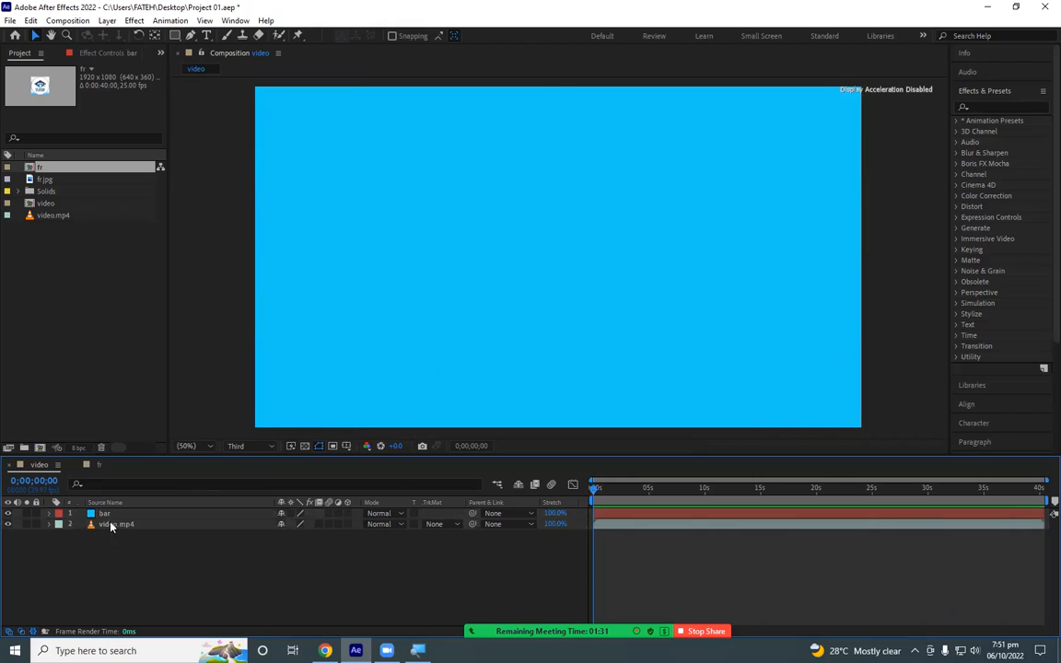
click(109, 523)
click(105, 513)
click(114, 542)
- Temporarily hide the bar solid layer to view the video footage beneath it, and make the layer visible again
click(7, 513)
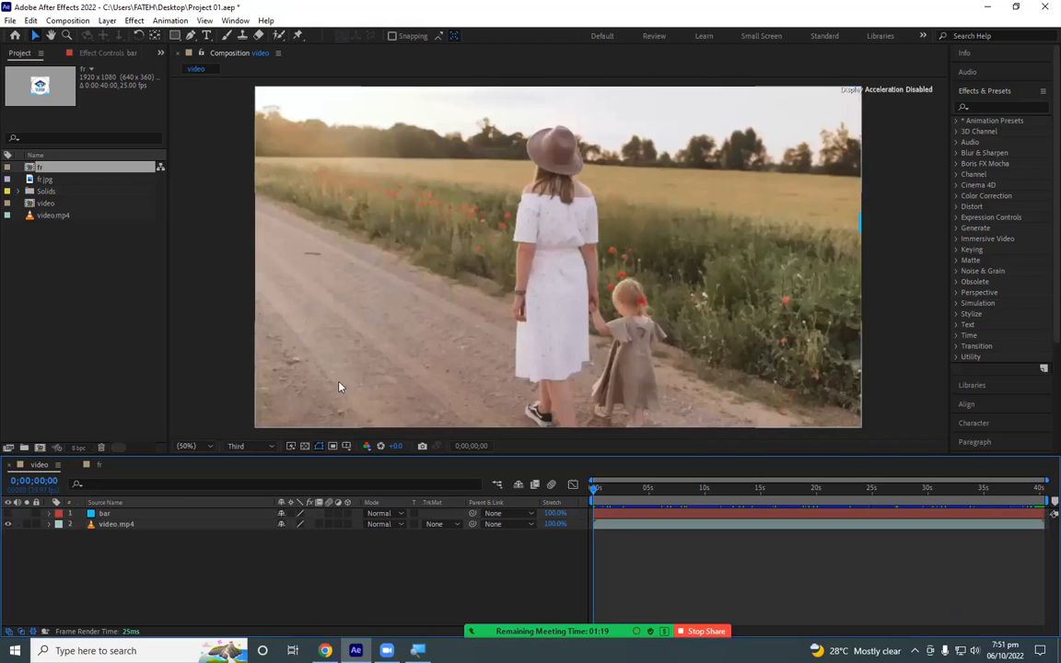
click(9, 515)
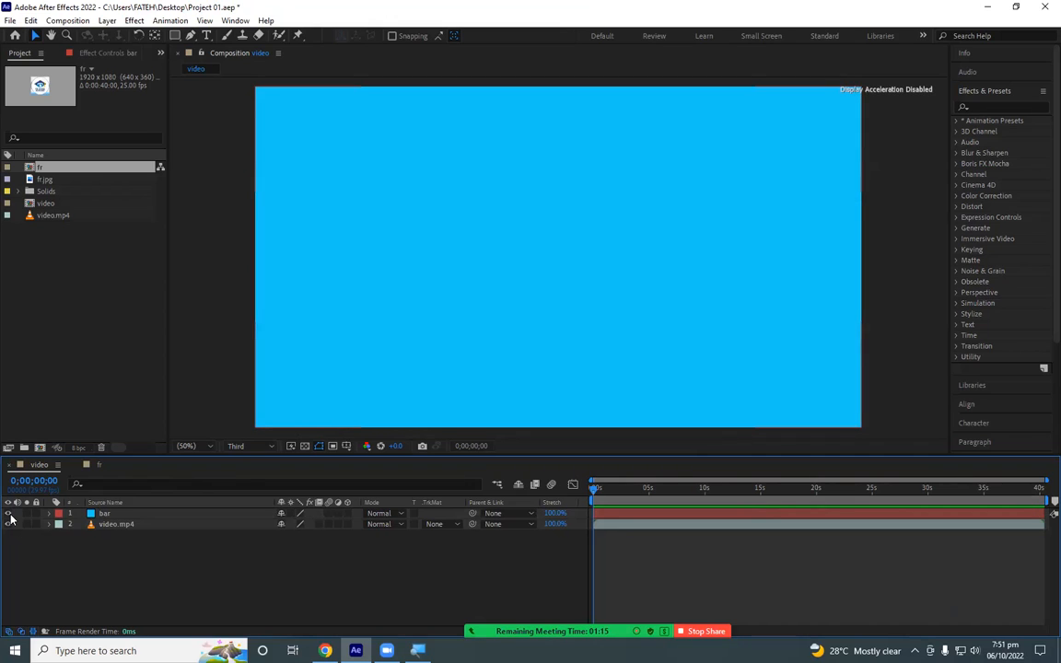
click(106, 513)
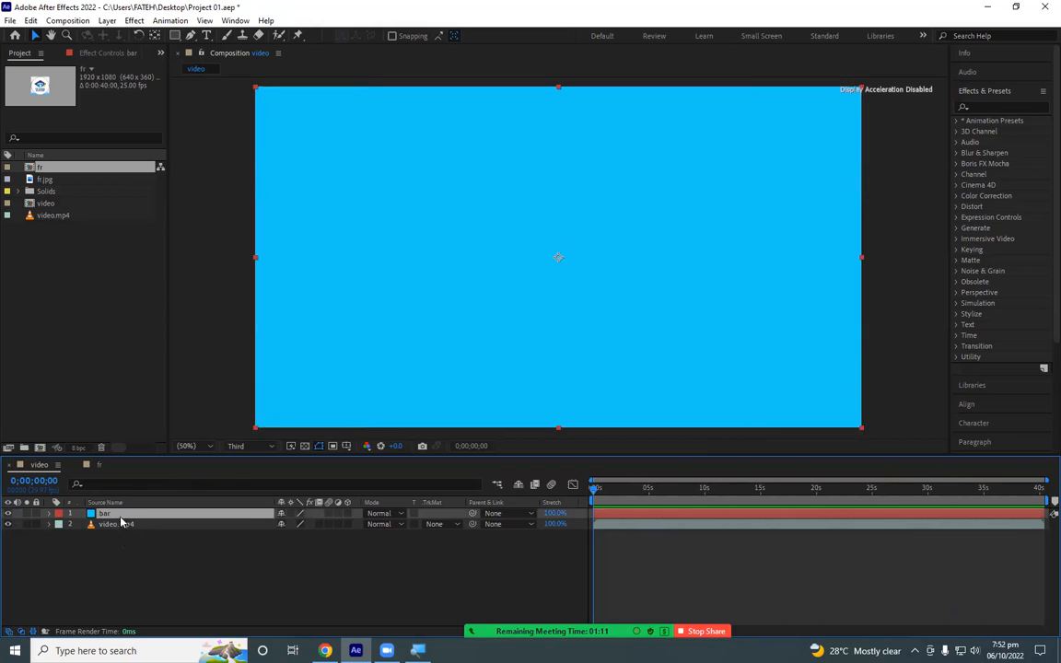
click(118, 542)
click(113, 526)
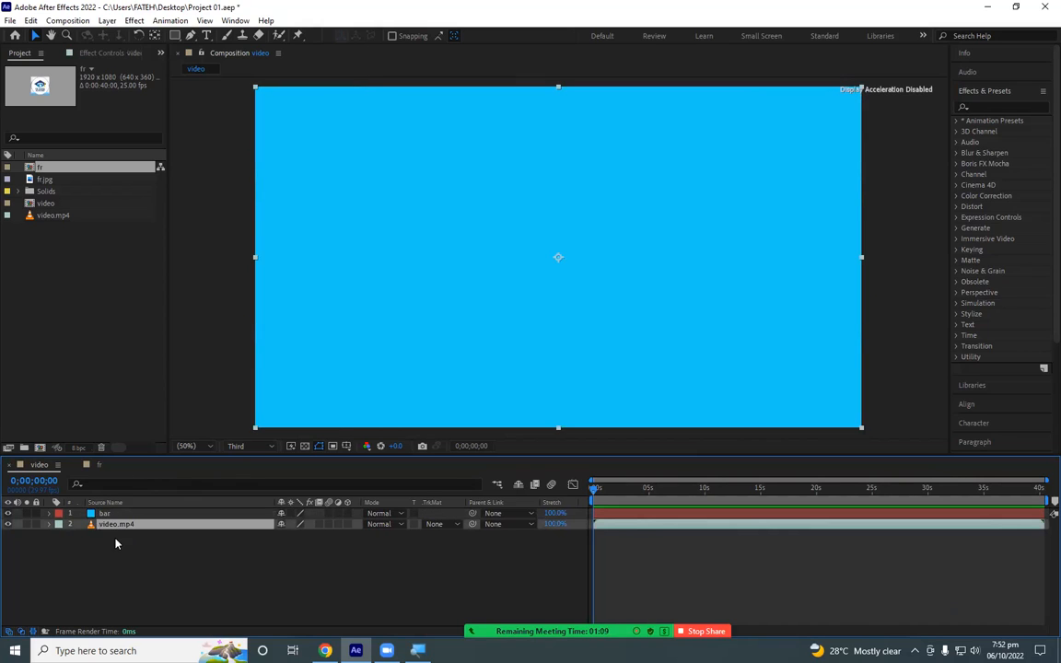
click(428, 336)
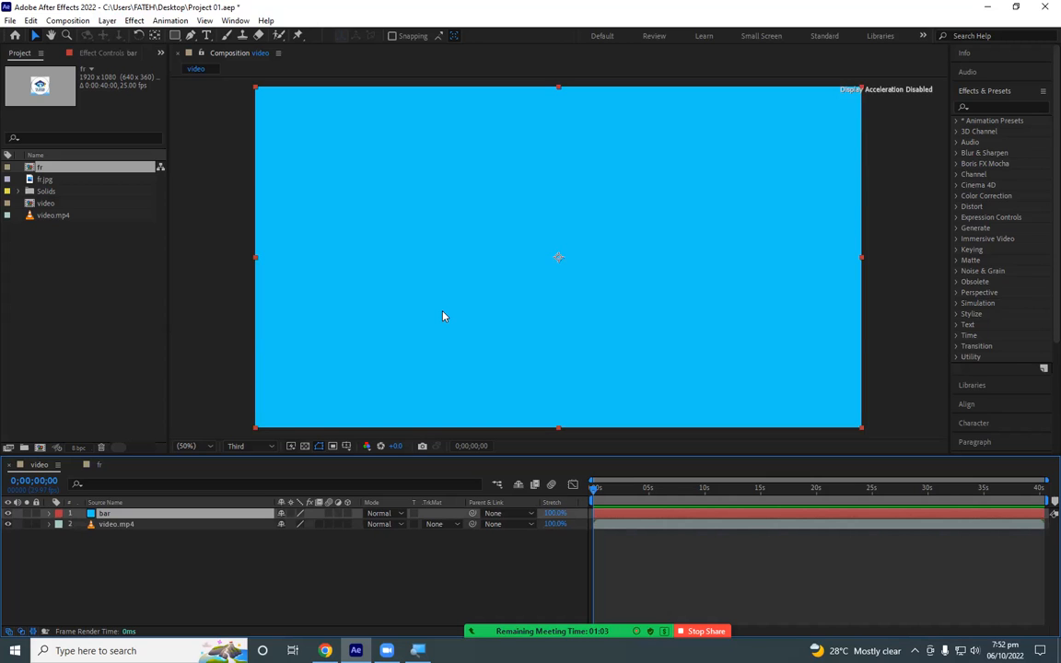
click(196, 554)
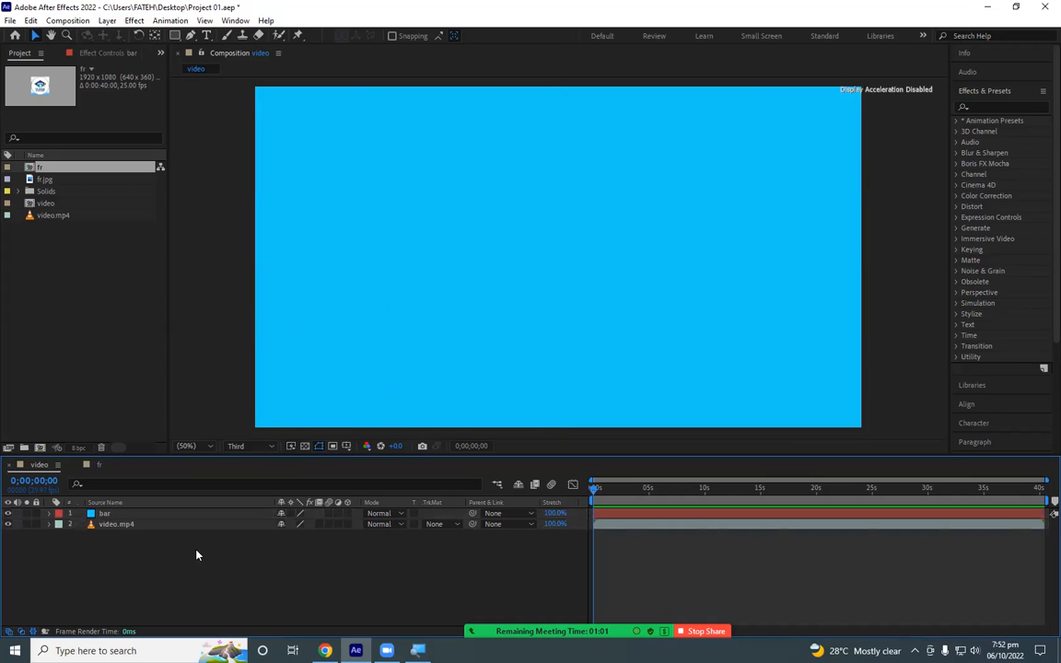